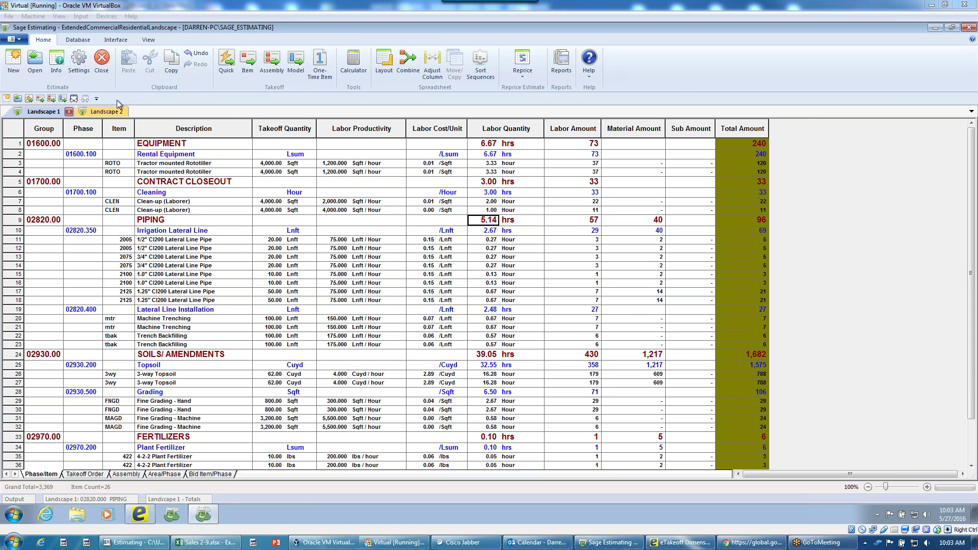
Collapse the Landscape 1 estimate to phase level and group level, and expand it back to item detail.
{"action": "right_click", "coordinate": [178, 98]}
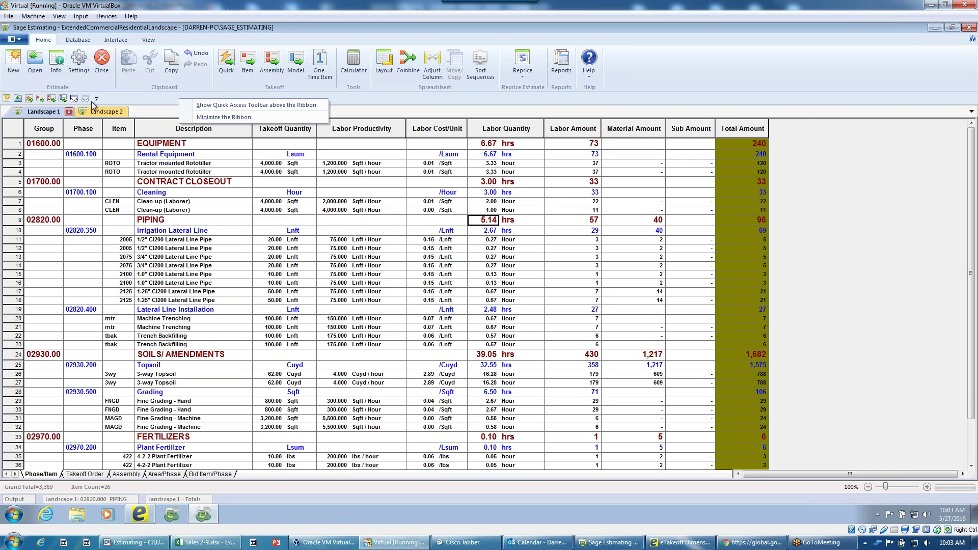
{"action": "left_click", "coordinate": [145, 102]}
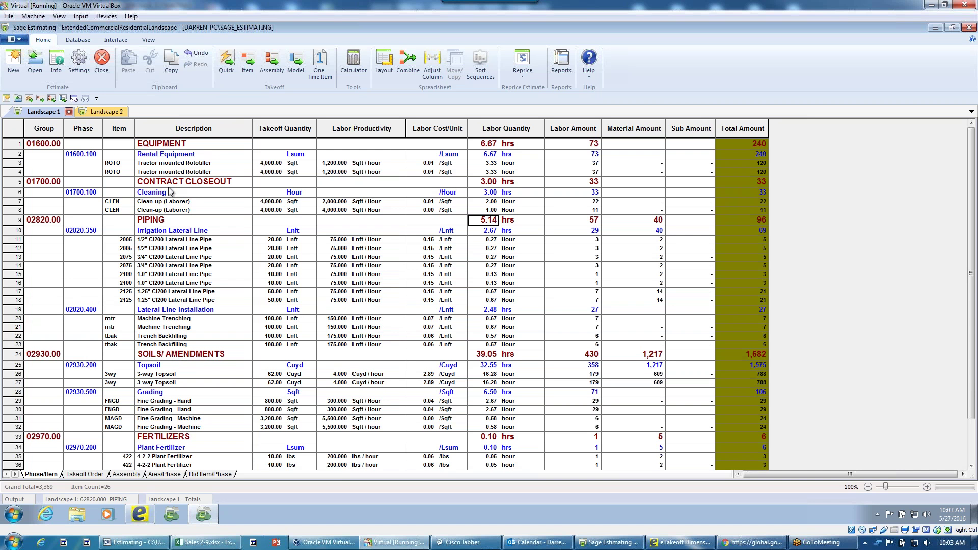
{"action": "left_click", "coordinate": [74, 99]}
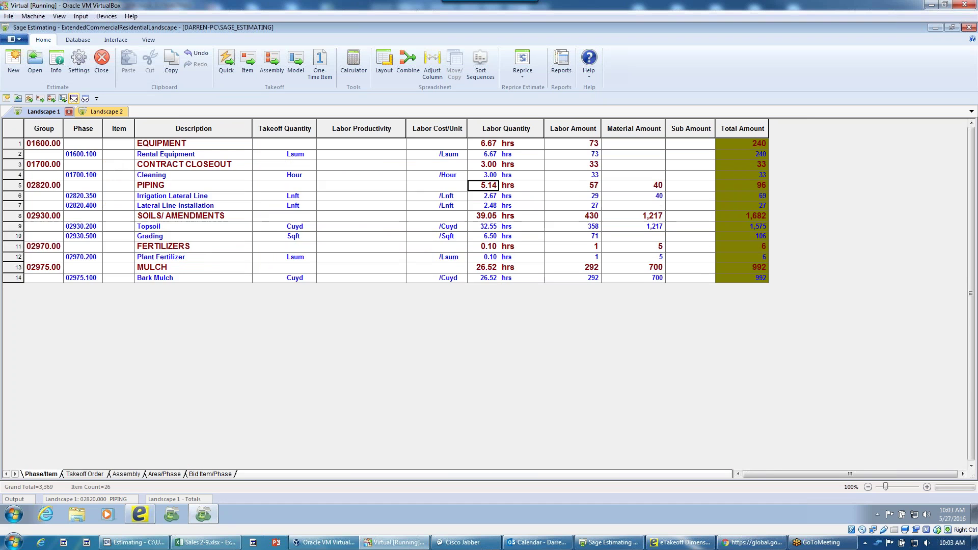
{"action": "left_click", "coordinate": [74, 98]}
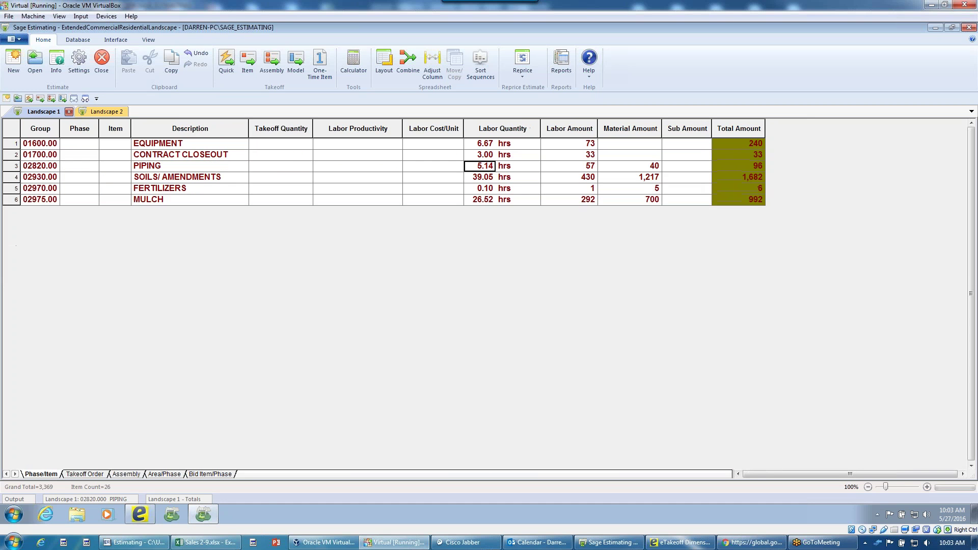
{"action": "left_click", "coordinate": [85, 98]}
{"action": "left_click", "coordinate": [85, 98]}
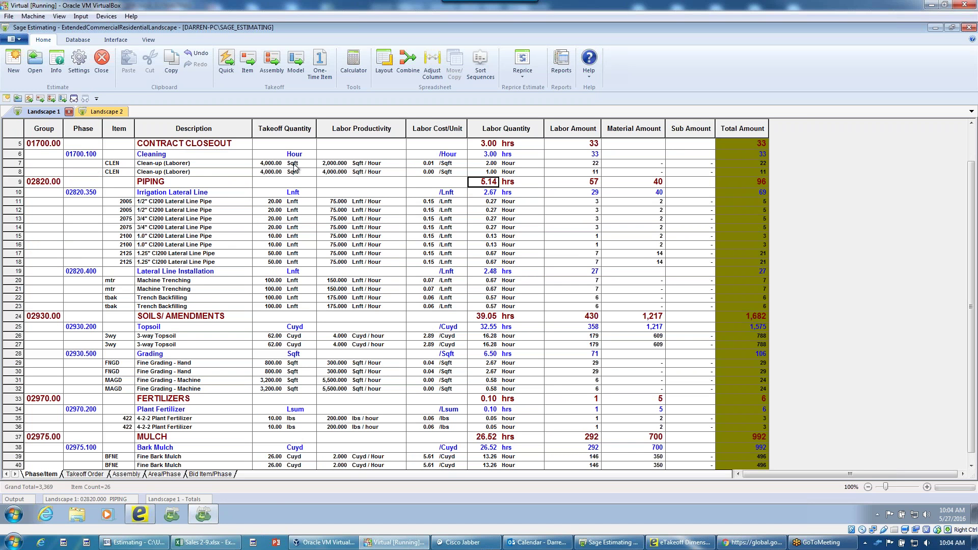
Set the Labor Productivity of the first 3/4" CI200 Lateral Line Pipe row to 1,000, without updating duplicate items.
{"action": "left_click", "coordinate": [348, 129]}
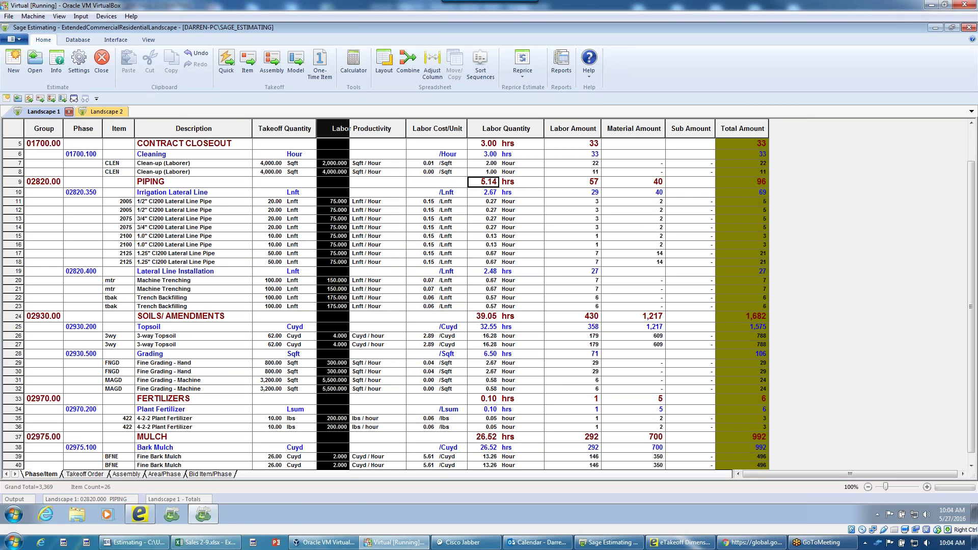
{"action": "left_click", "coordinate": [339, 219]}
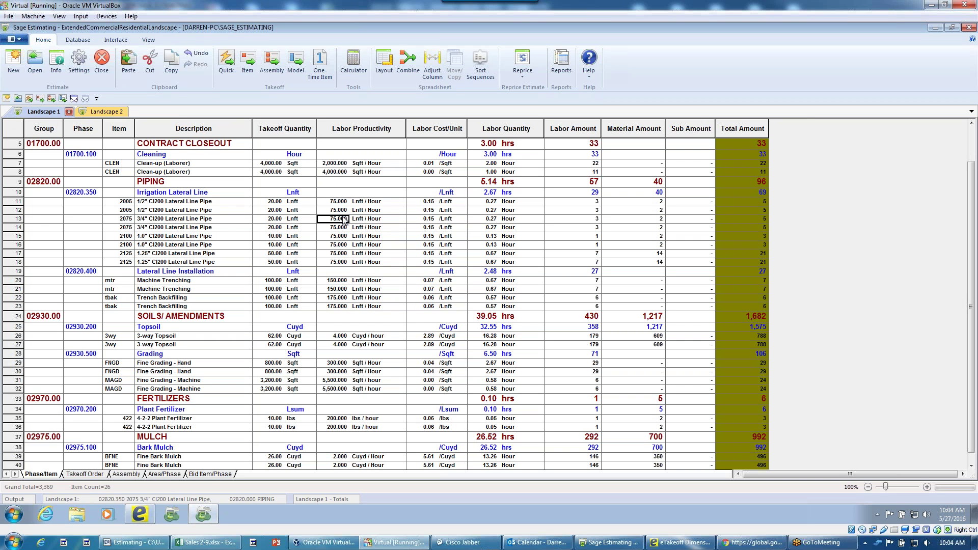
{"action": "type", "text": "100"}
{"action": "key", "text": "Return"}
{"action": "type", "text": "0"}
{"action": "key", "text": "Return"}
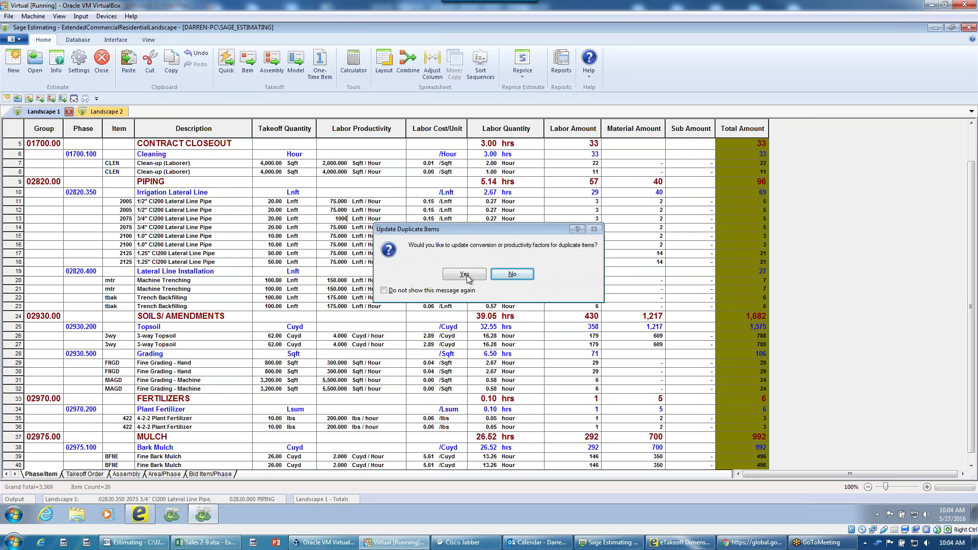
{"action": "left_click", "coordinate": [512, 274]}
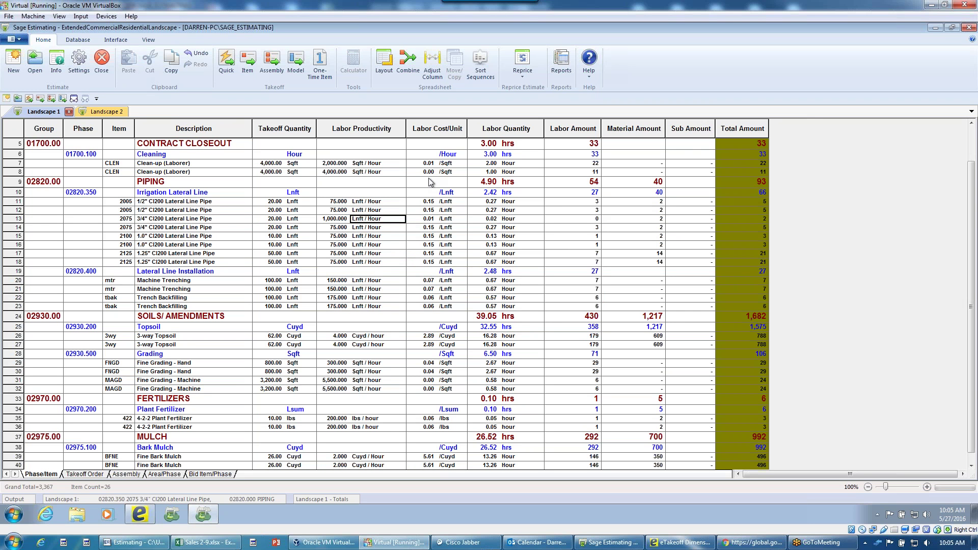
On the same 3/4" pipe row, set the Labor Cost/Unit to 1,000 and the Labor Quantity to 20 hours.
{"action": "left_click", "coordinate": [427, 220]}
{"action": "type", "text": "1000"}
{"action": "key", "text": "Tab"}
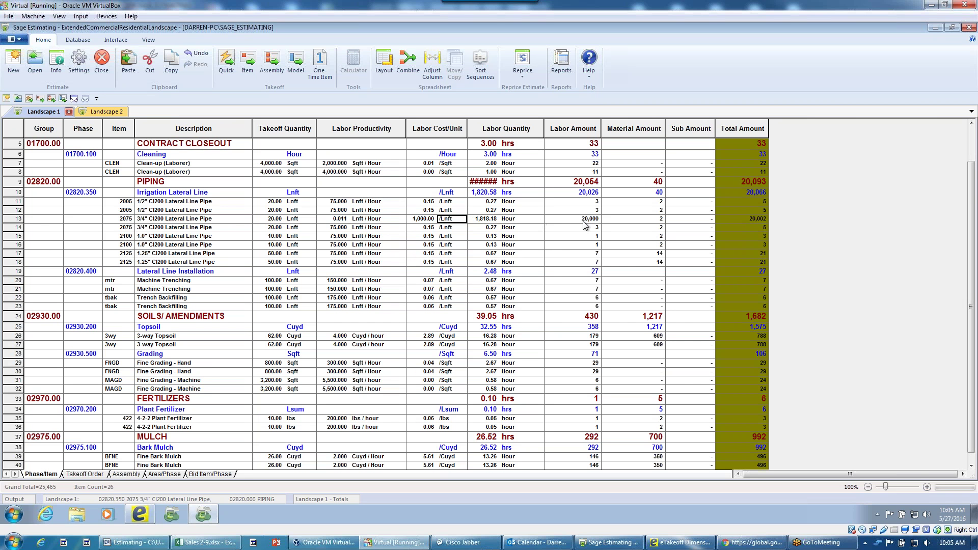
{"action": "left_click", "coordinate": [491, 221]}
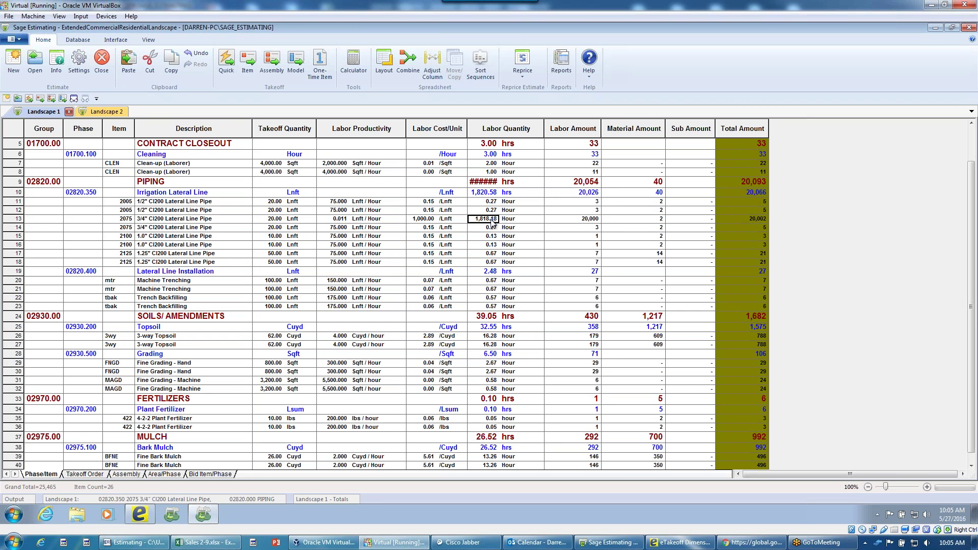
{"action": "type", "text": "20"}
{"action": "key", "text": "Tab"}
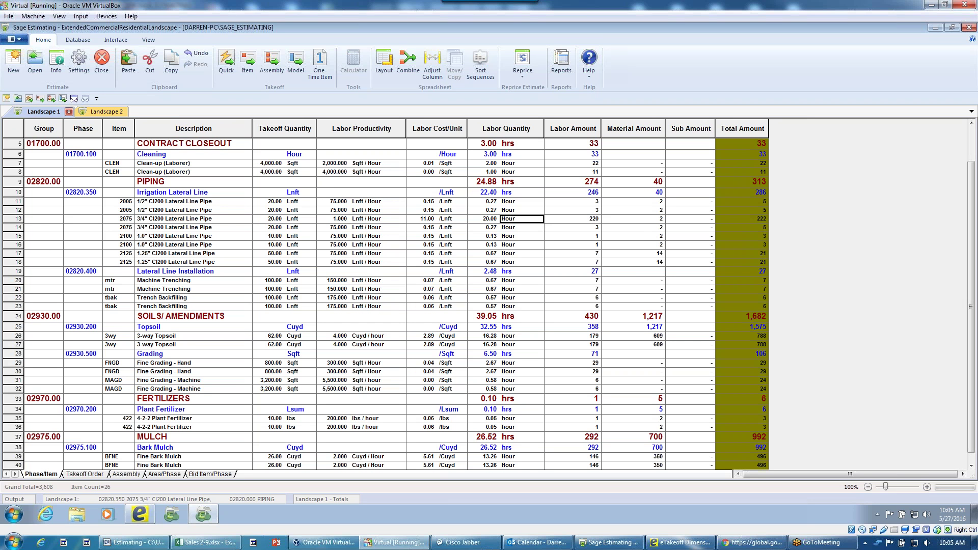
Override the Labor Amount of the first 3/4" CI200 Lateral Line Pipe row with 500.
{"action": "left_click", "coordinate": [579, 222]}
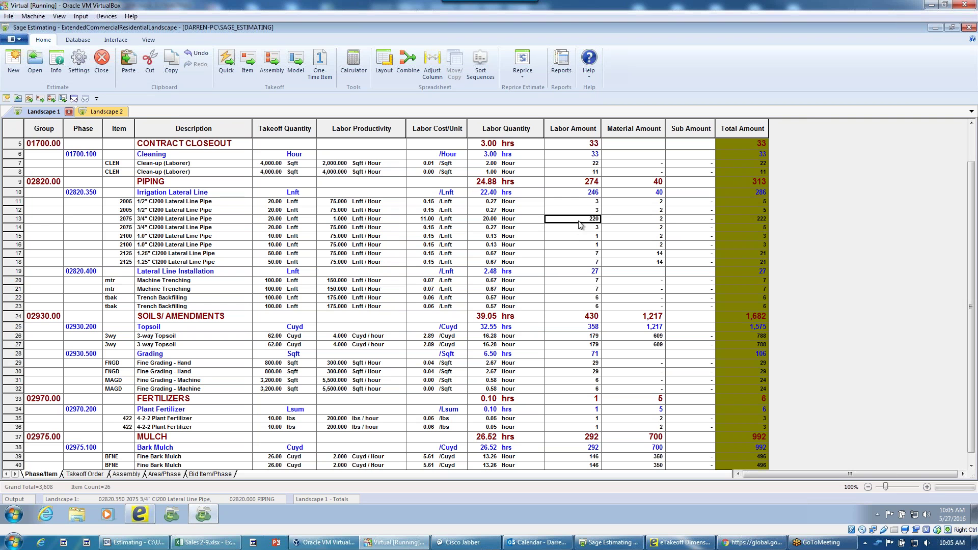
{"action": "type", "text": "500"}
{"action": "key", "text": "Tab"}
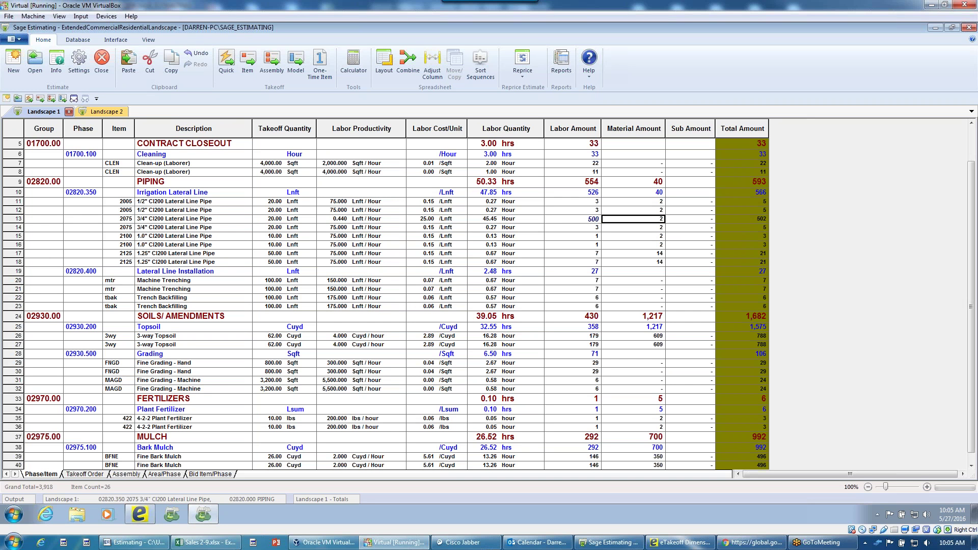
{"action": "left_click", "coordinate": [593, 219]}
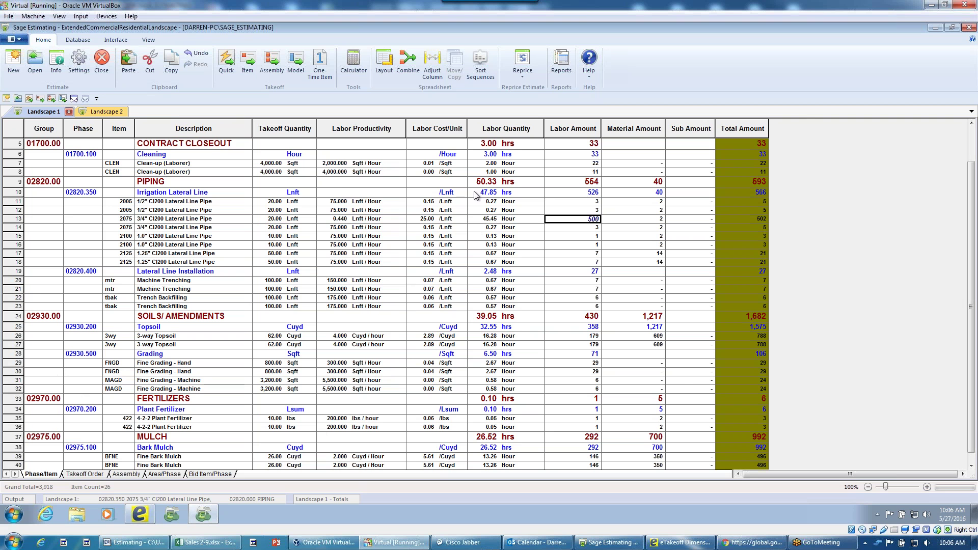
Modify the current spreadsheet layout to show the Addon Amount and Grand Total columns.
{"action": "left_click", "coordinate": [386, 72]}
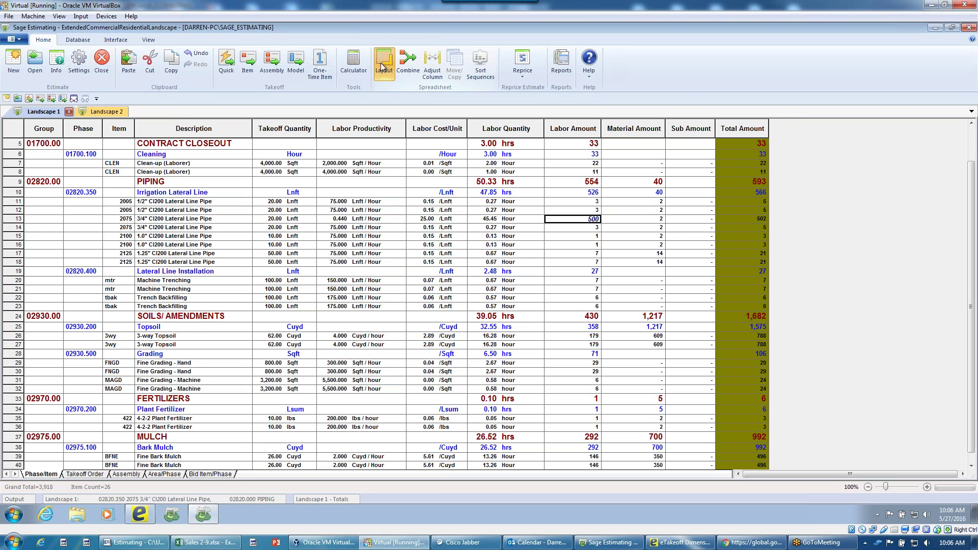
{"action": "left_click", "coordinate": [361, 199]}
{"action": "left_click", "coordinate": [512, 199]}
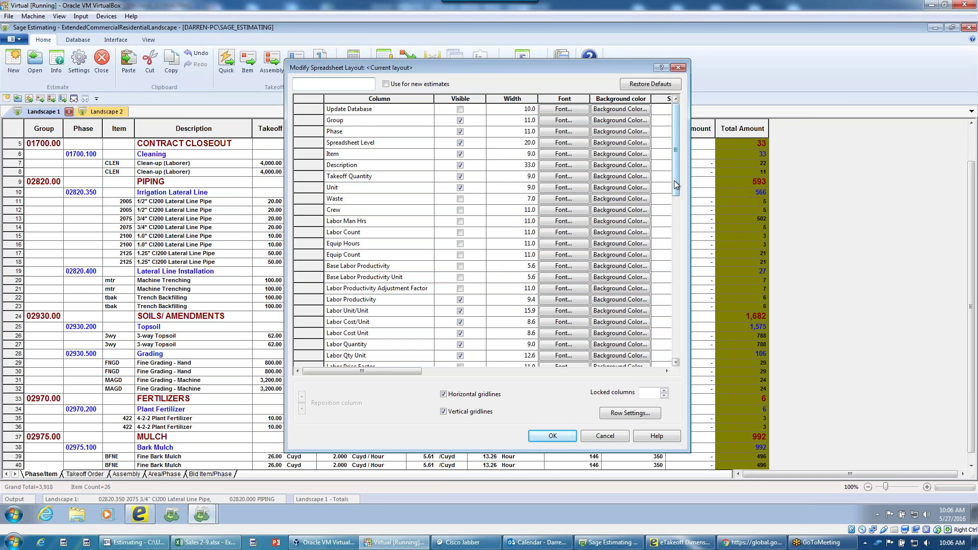
{"action": "left_click_drag", "start_coordinate": [674, 180], "coordinate": [677, 253]}
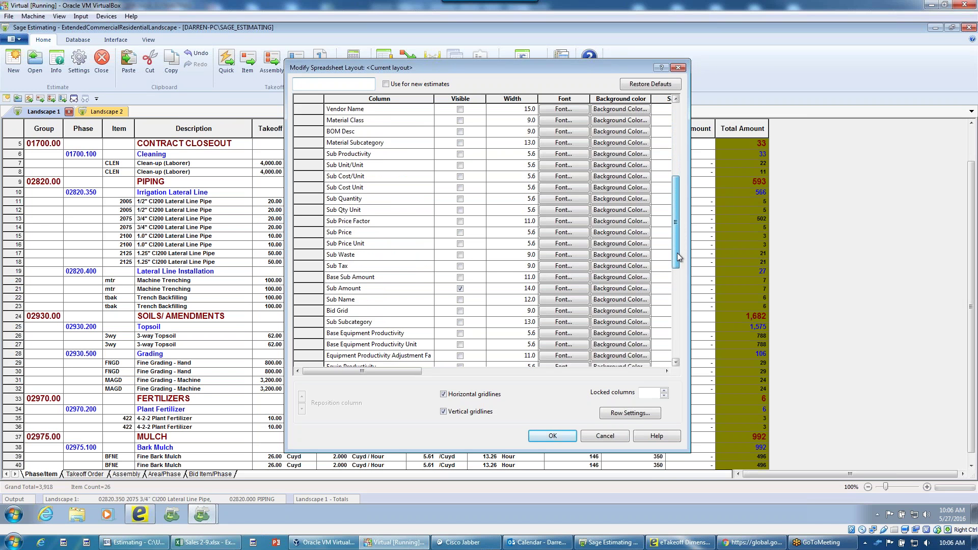
{"action": "left_click_drag", "start_coordinate": [677, 253], "coordinate": [679, 339]}
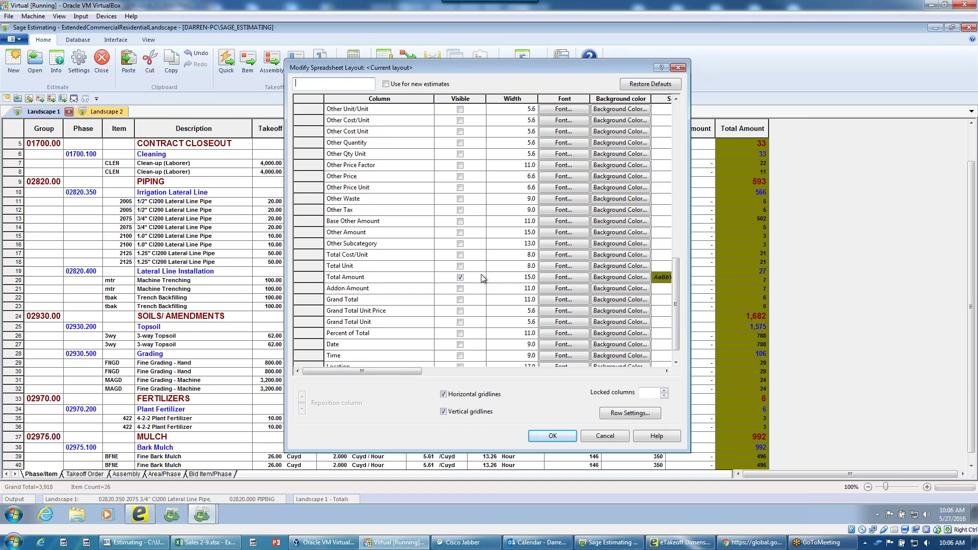
{"action": "left_click", "coordinate": [460, 300]}
{"action": "left_click", "coordinate": [460, 289]}
{"action": "left_click", "coordinate": [548, 436]}
{"action": "left_click", "coordinate": [437, 331]}
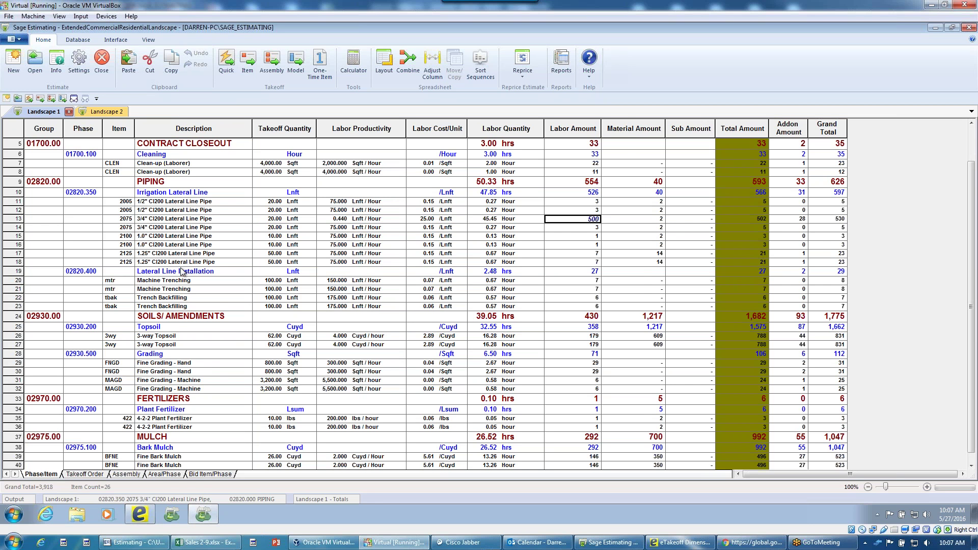
In the Area/Phase sequence at item detail, move Area 2's items from Rental Equipment through Topsoil into Area 1.
{"action": "left_click", "coordinate": [164, 474]}
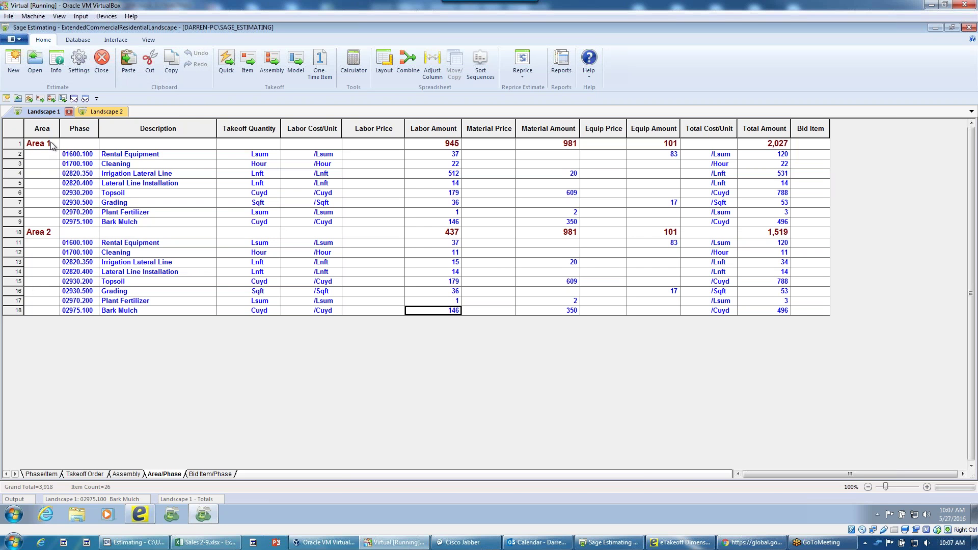
{"action": "left_click", "coordinate": [74, 99]}
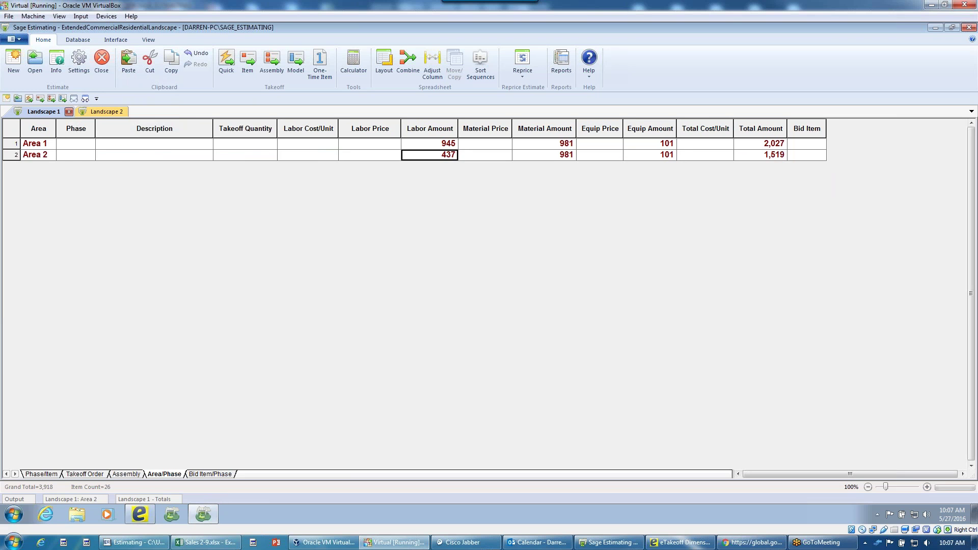
{"action": "left_click", "coordinate": [85, 99]}
{"action": "left_click", "coordinate": [85, 99]}
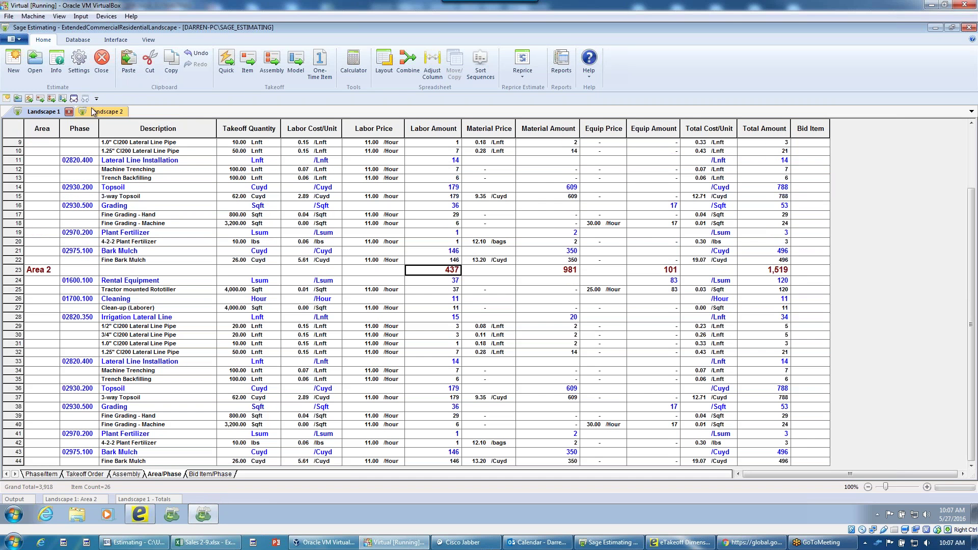
{"action": "left_click_drag", "start_coordinate": [18, 280], "coordinate": [20, 407]}
{"action": "left_click_drag", "start_coordinate": [70, 330], "coordinate": [68, 243]}
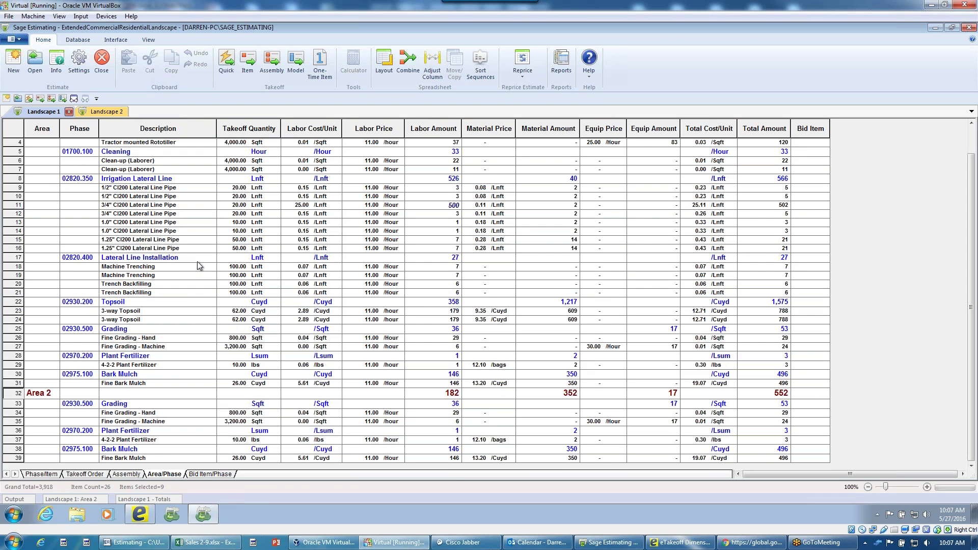
Move Area 1's rows from the second 3/4" lateral pipe through Topsoil to Area 3, and collapse the spreadsheet to phase level.
{"action": "left_click", "coordinate": [20, 213]}
{"action": "left_click_drag", "start_coordinate": [20, 213], "coordinate": [20, 319]}
{"action": "right_click", "coordinate": [20, 319]}
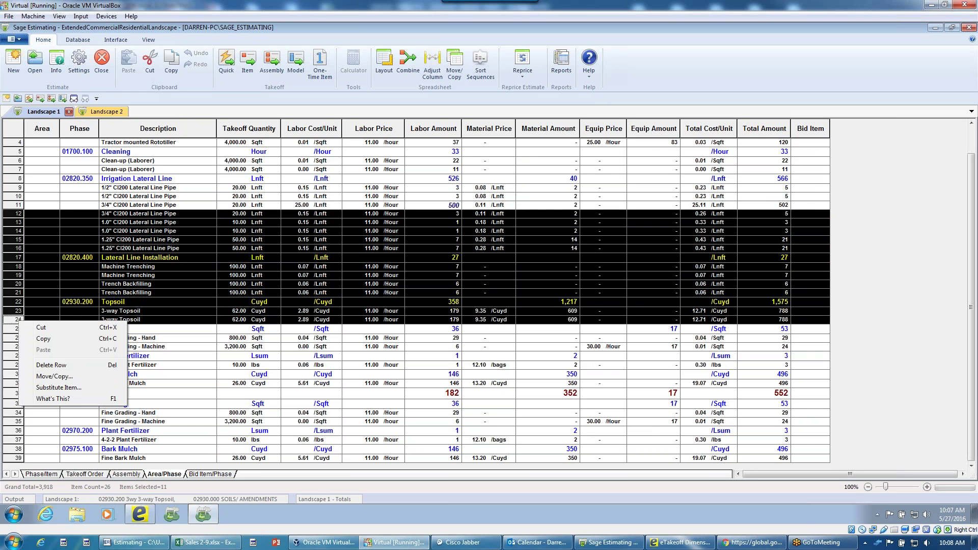
{"action": "left_click", "coordinate": [56, 379]}
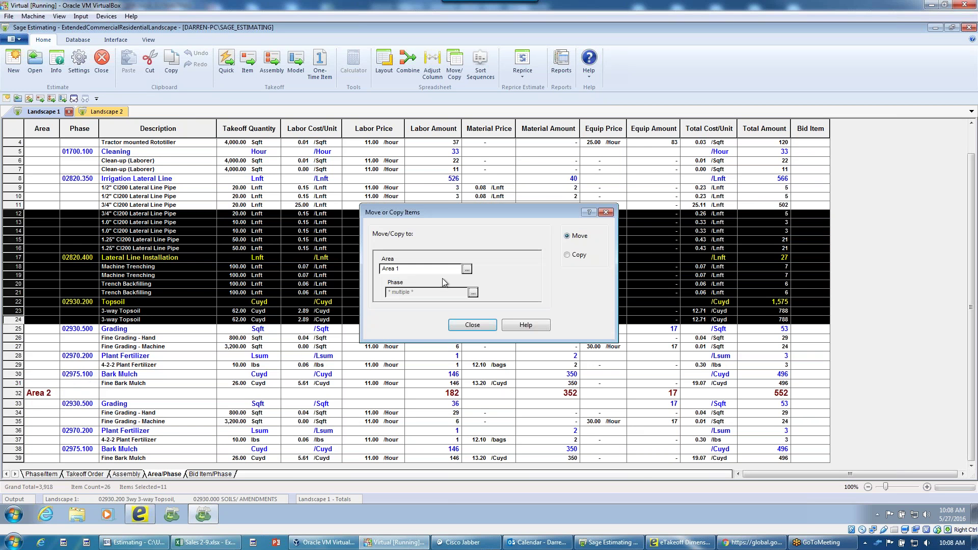
{"action": "left_click_drag", "start_coordinate": [440, 215], "coordinate": [265, 200]}
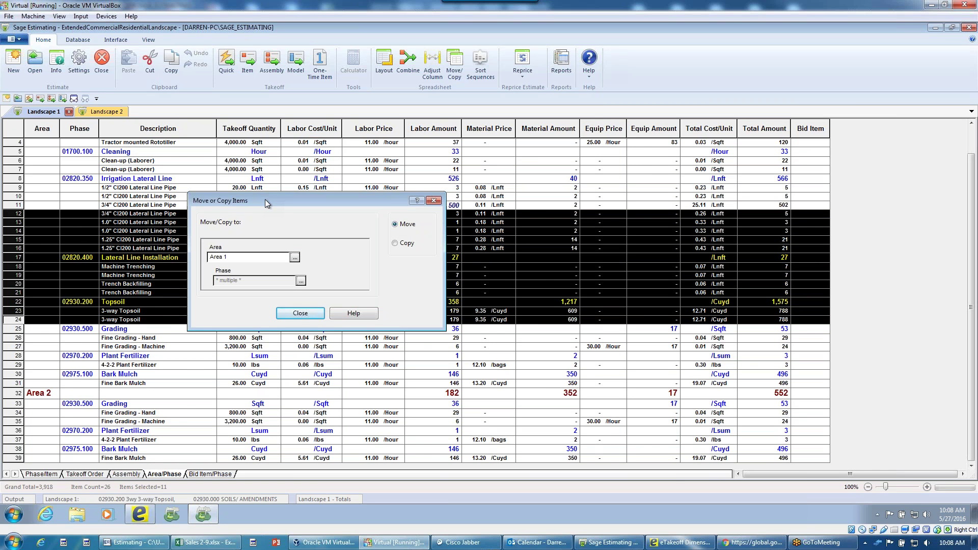
{"action": "left_click", "coordinate": [236, 257]}
{"action": "left_click", "coordinate": [229, 258]}
{"action": "key", "text": "BackSpace"}
{"action": "type", "text": "3"}
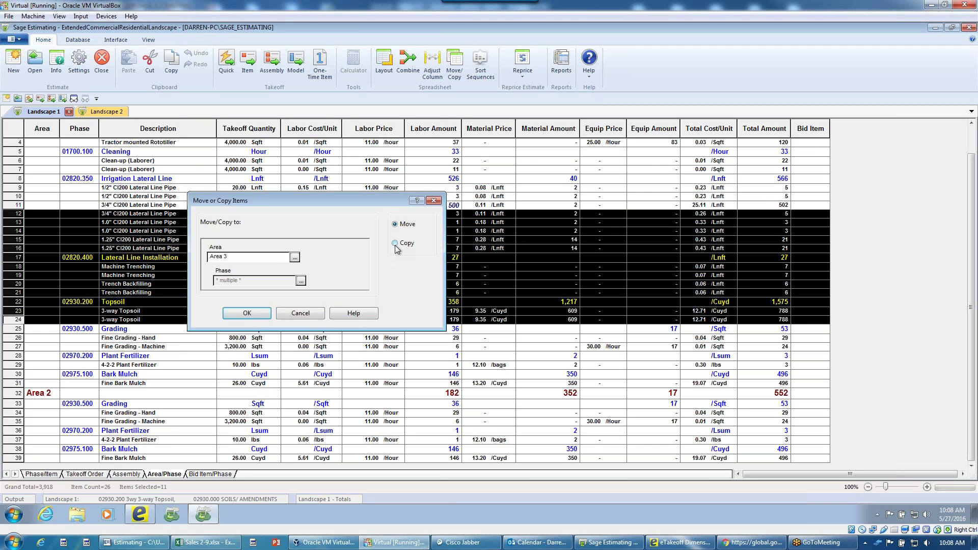
{"action": "left_click", "coordinate": [247, 313]}
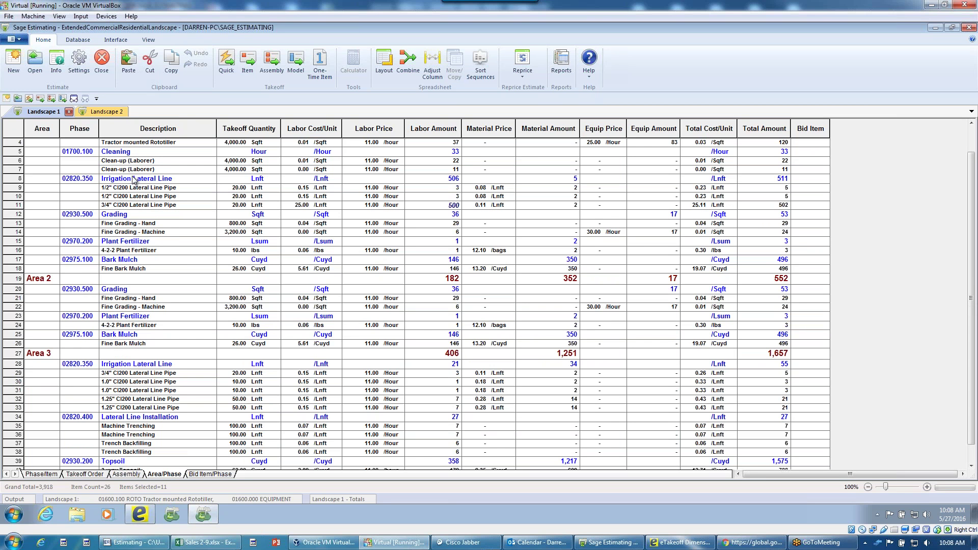
{"action": "left_click", "coordinate": [74, 98]}
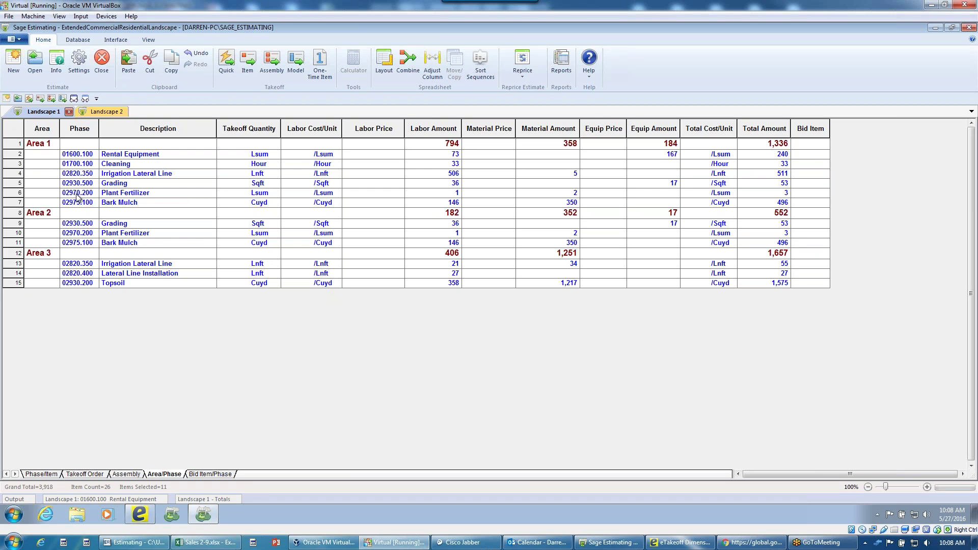
Open the report options of the Standard Estimate report for Landscape 1.
{"action": "left_click", "coordinate": [565, 63]}
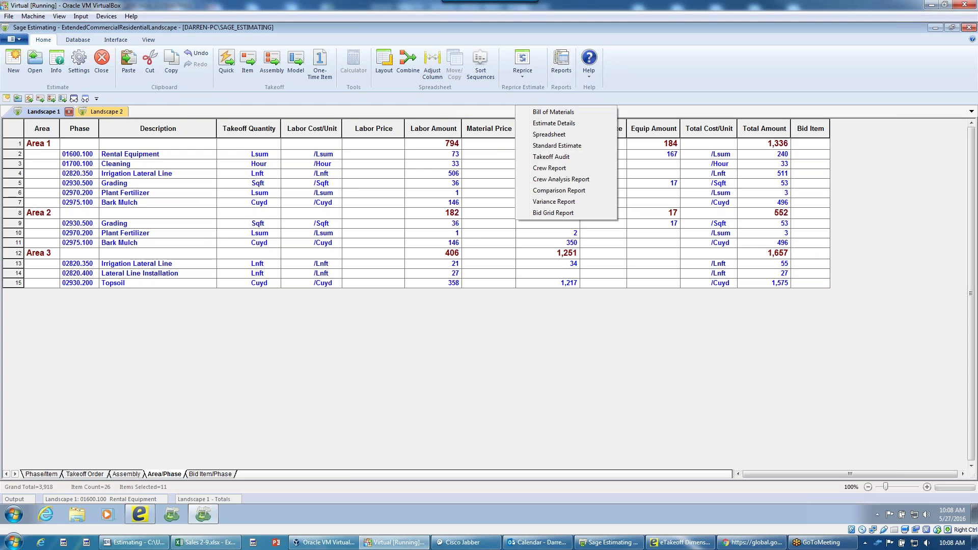
{"action": "left_click", "coordinate": [555, 148]}
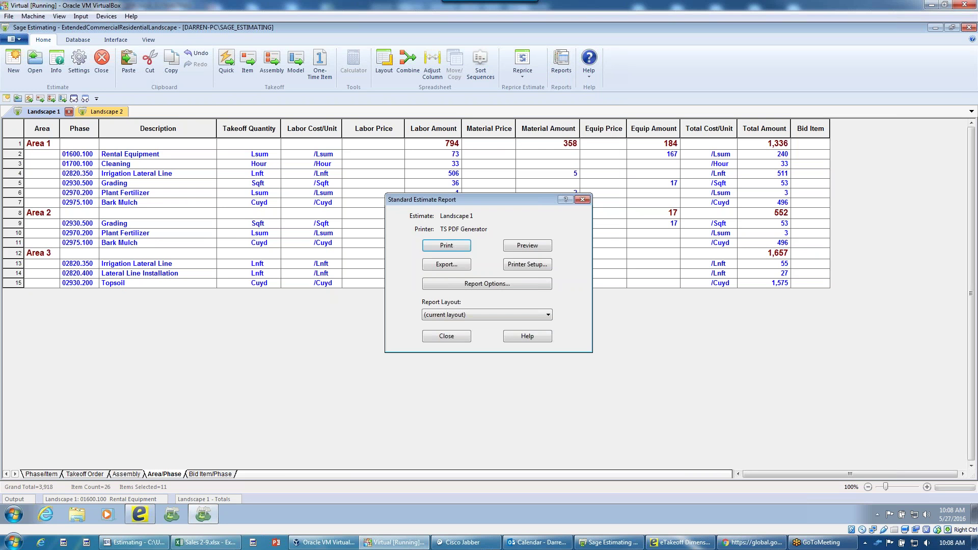
{"action": "left_click_drag", "start_coordinate": [499, 199], "coordinate": [380, 183]}
{"action": "left_click", "coordinate": [369, 267]}
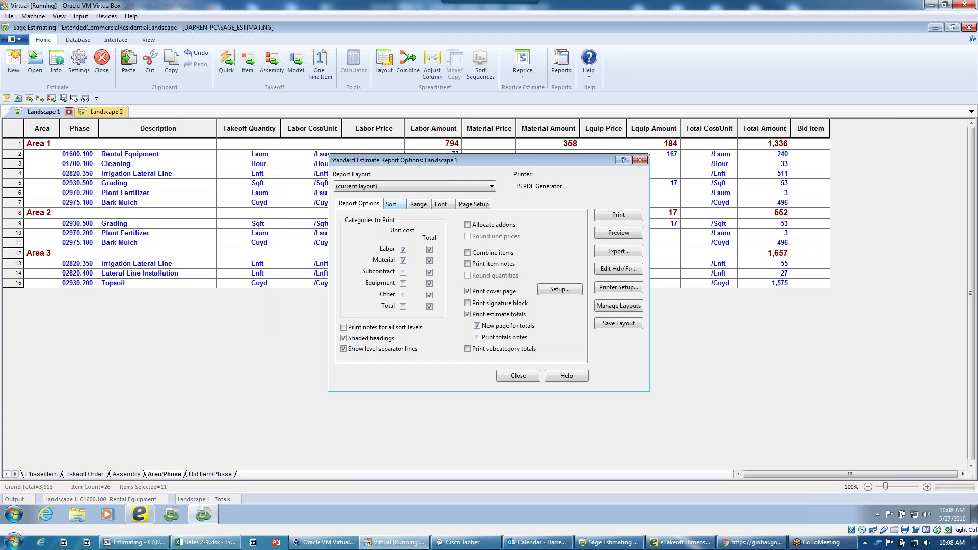
Exclude Labor and Material unit costs and the Labor, Material, Subcontract, Equipment and Other totals from the printed categories.
{"action": "left_click", "coordinate": [403, 248]}
{"action": "left_click", "coordinate": [403, 260]}
{"action": "left_click", "coordinate": [430, 249]}
{"action": "left_click", "coordinate": [429, 261]}
{"action": "left_click", "coordinate": [430, 272]}
{"action": "left_click", "coordinate": [430, 283]}
{"action": "left_click", "coordinate": [429, 295]}
Add Area to the report's sort order and raise it above Group phase and Phase/Item.
{"action": "left_click", "coordinate": [394, 205]}
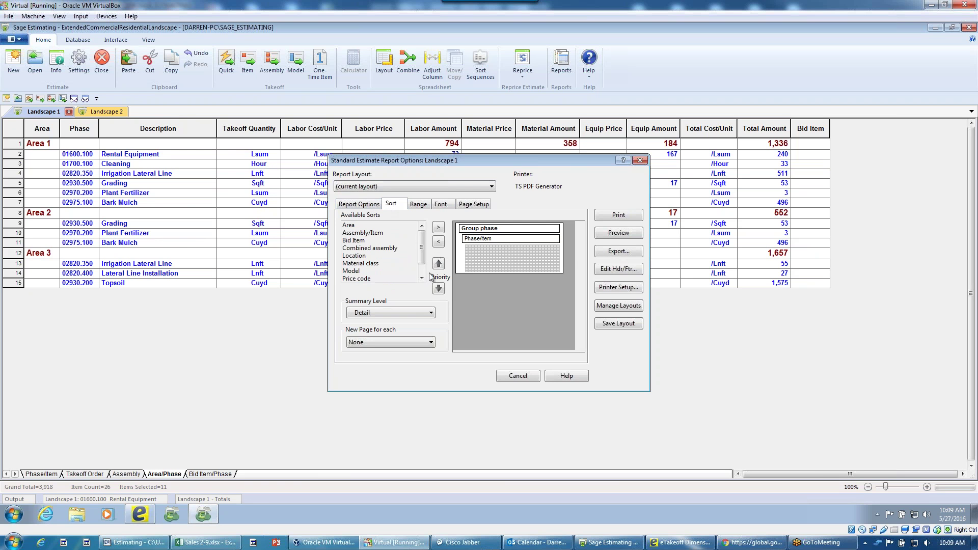
{"action": "left_click_drag", "start_coordinate": [423, 264], "coordinate": [424, 265]}
{"action": "left_click", "coordinate": [483, 240]}
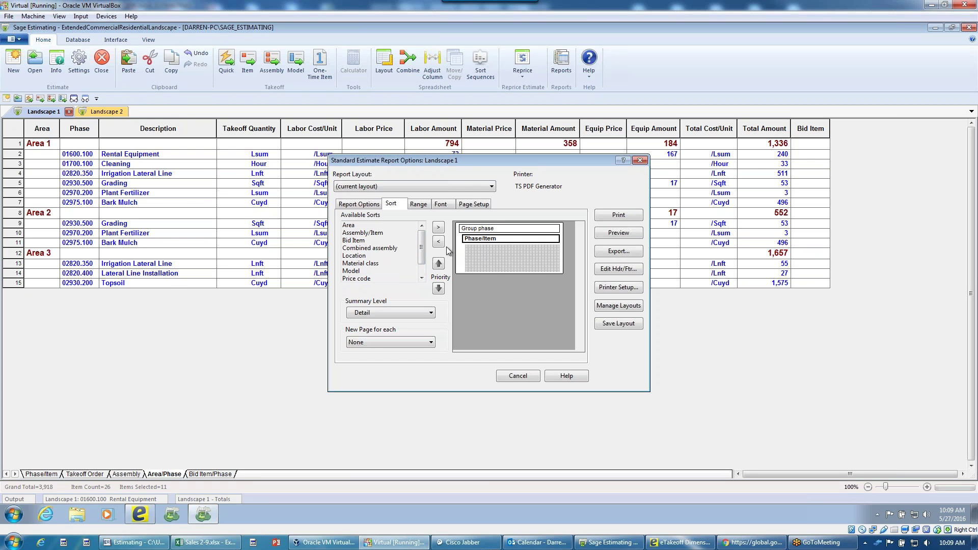
{"action": "double_click", "coordinate": [364, 226]}
{"action": "left_click", "coordinate": [490, 249]}
{"action": "left_click", "coordinate": [439, 263]}
{"action": "left_click", "coordinate": [440, 263]}
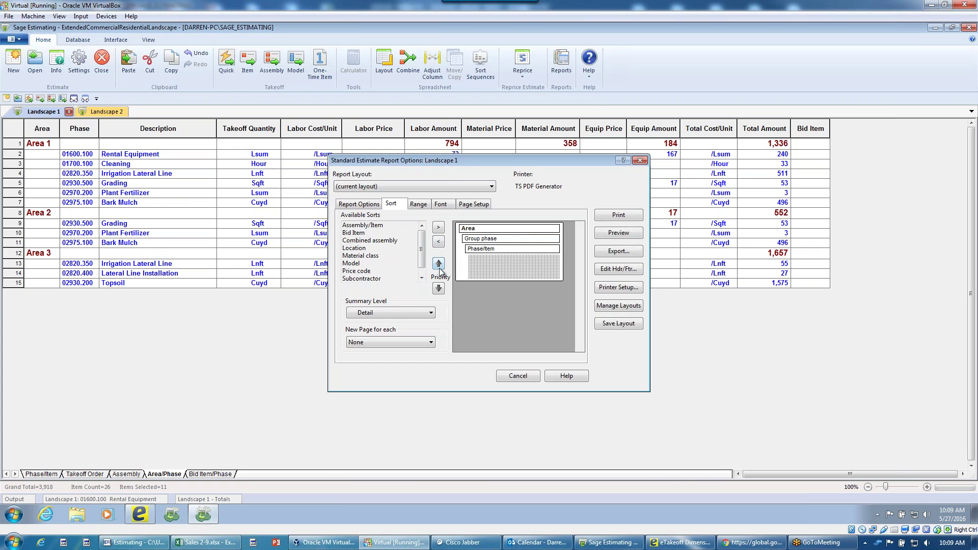
Preview the area-sorted report at the Detail summary level, enlarge its Area 1 page, and close the preview.
{"action": "left_click", "coordinate": [393, 311]}
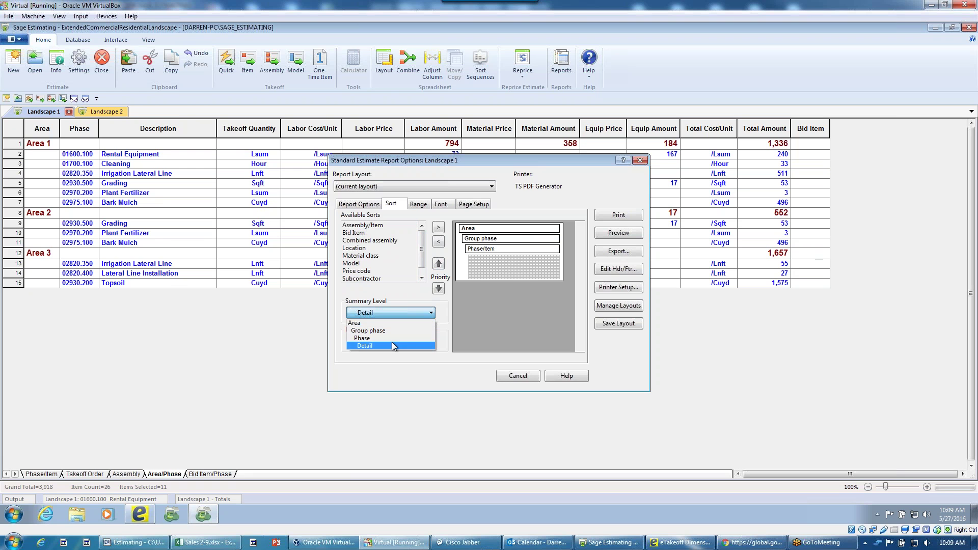
{"action": "left_click", "coordinate": [391, 314]}
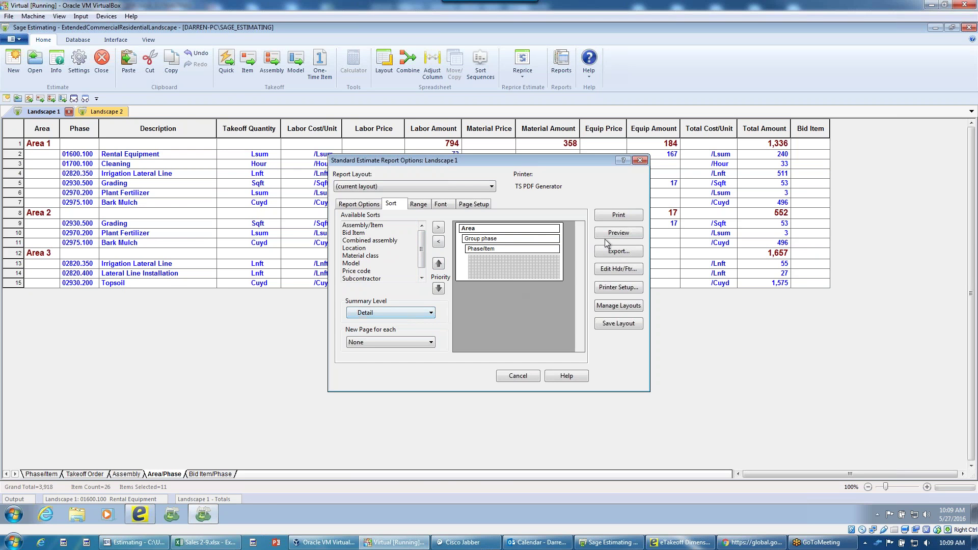
{"action": "left_click", "coordinate": [619, 233]}
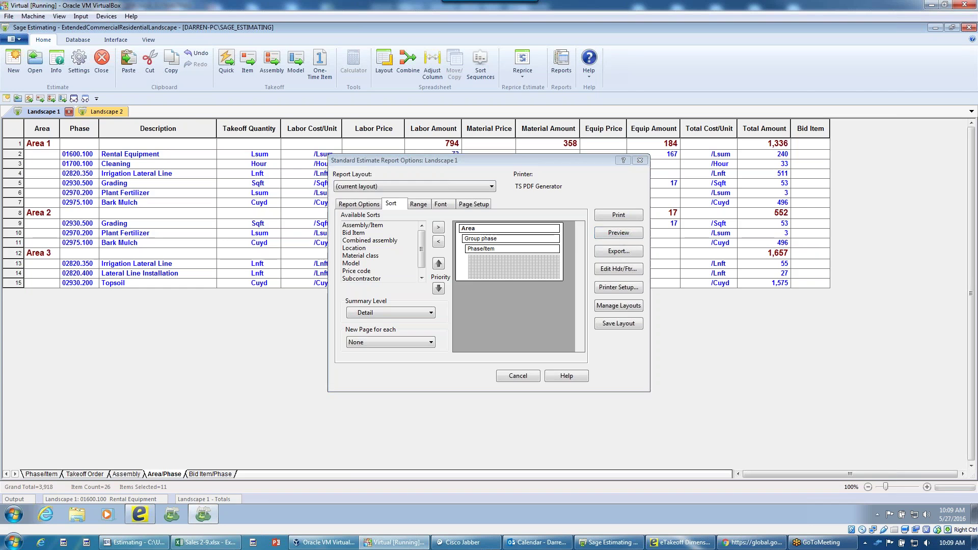
{"action": "left_click", "coordinate": [163, 69]}
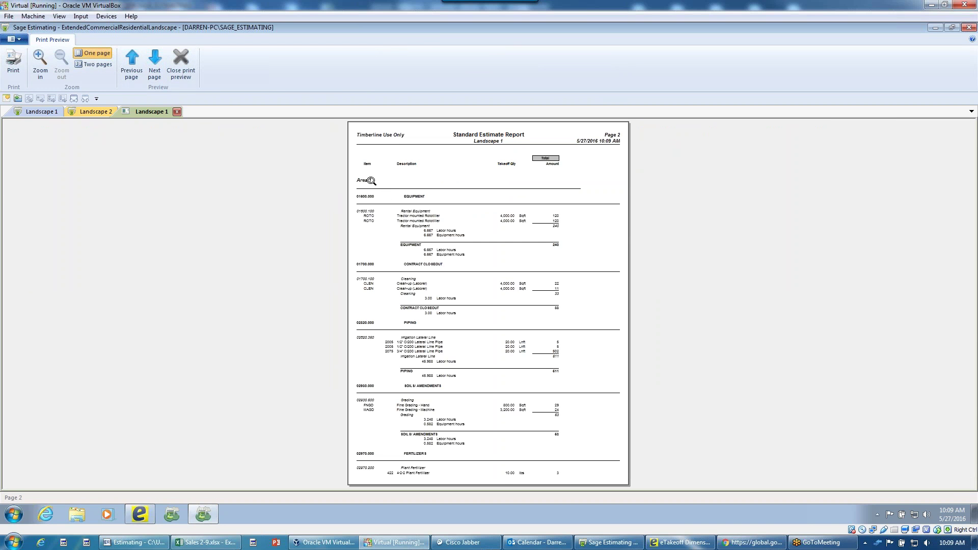
{"action": "left_click", "coordinate": [382, 215]}
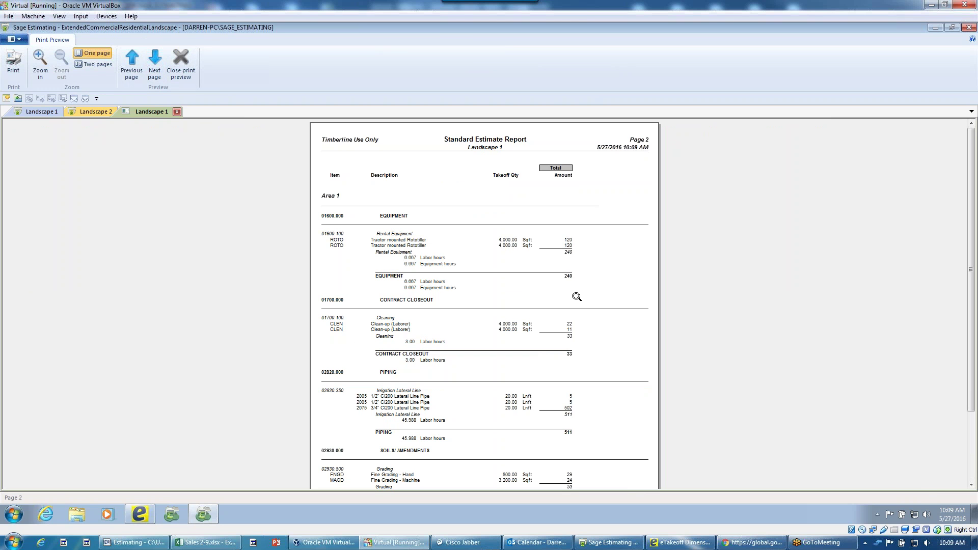
{"action": "left_click", "coordinate": [182, 65]}
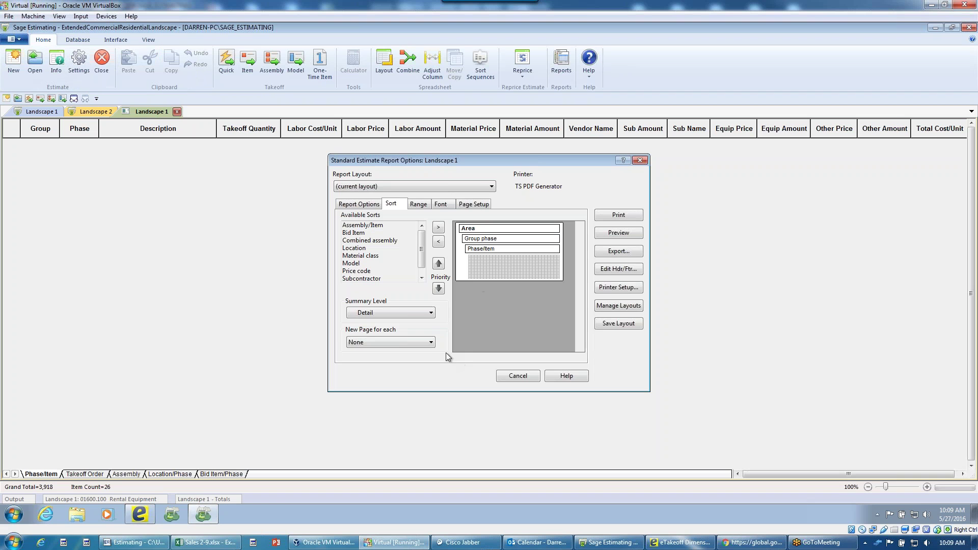
Set the report's summary level to Phase, preview its second page, and close the preview.
{"action": "left_click", "coordinate": [402, 312]}
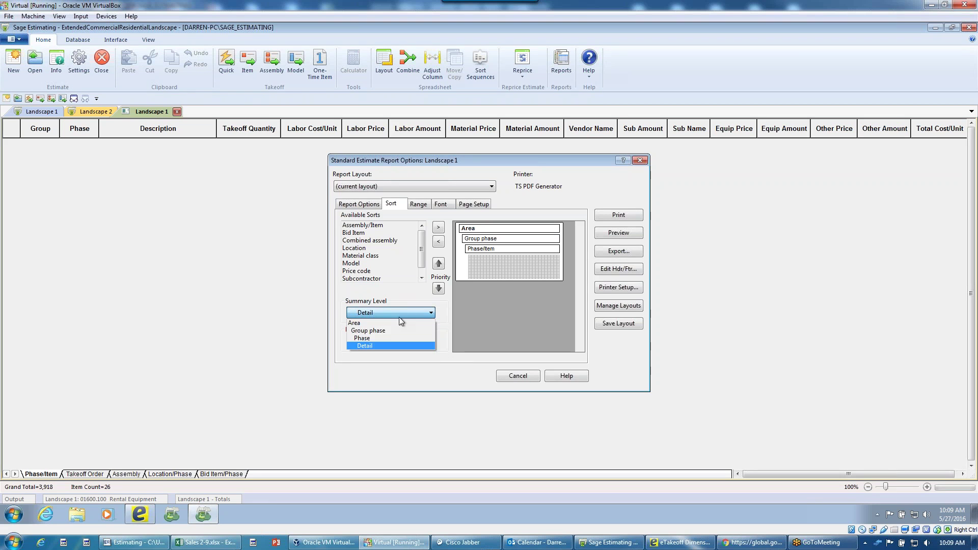
{"action": "left_click", "coordinate": [388, 340]}
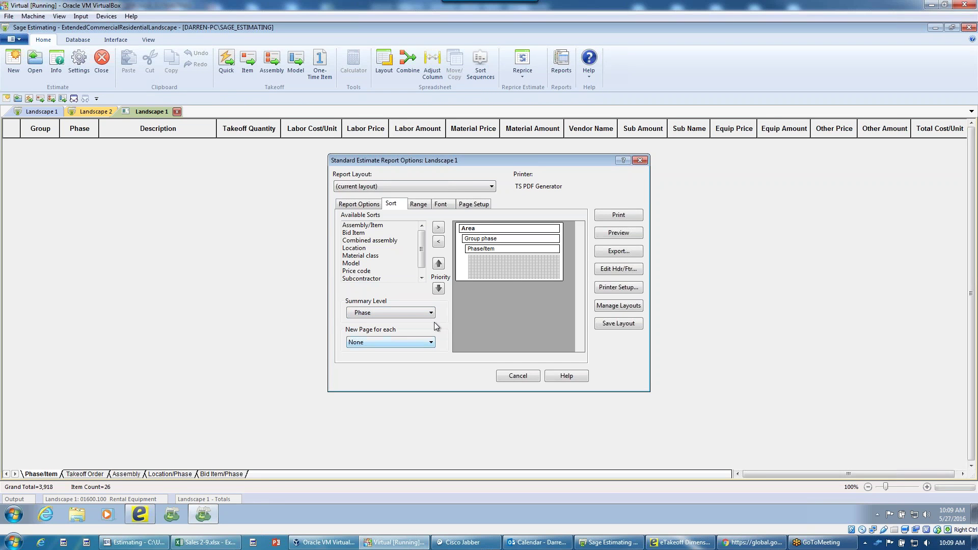
{"action": "left_click", "coordinate": [615, 236]}
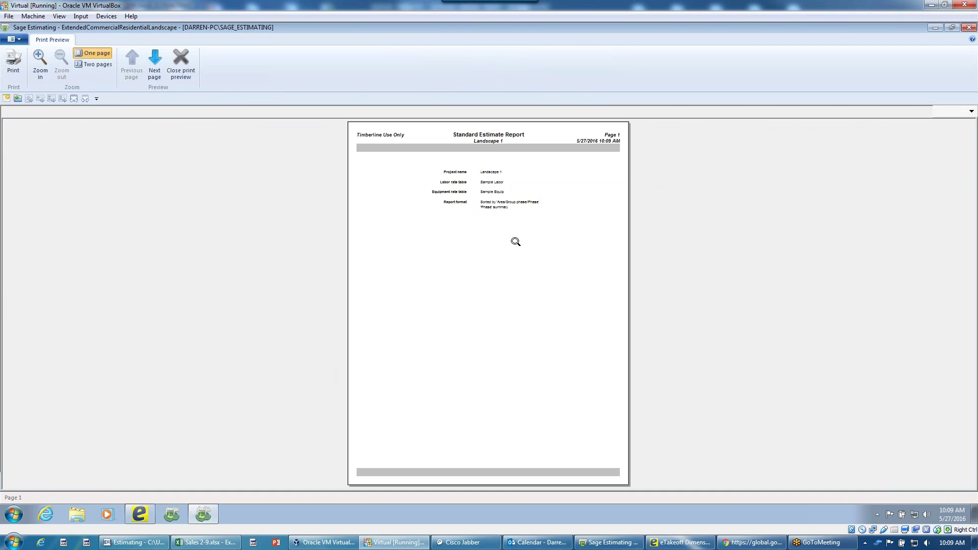
{"action": "left_click", "coordinate": [155, 68]}
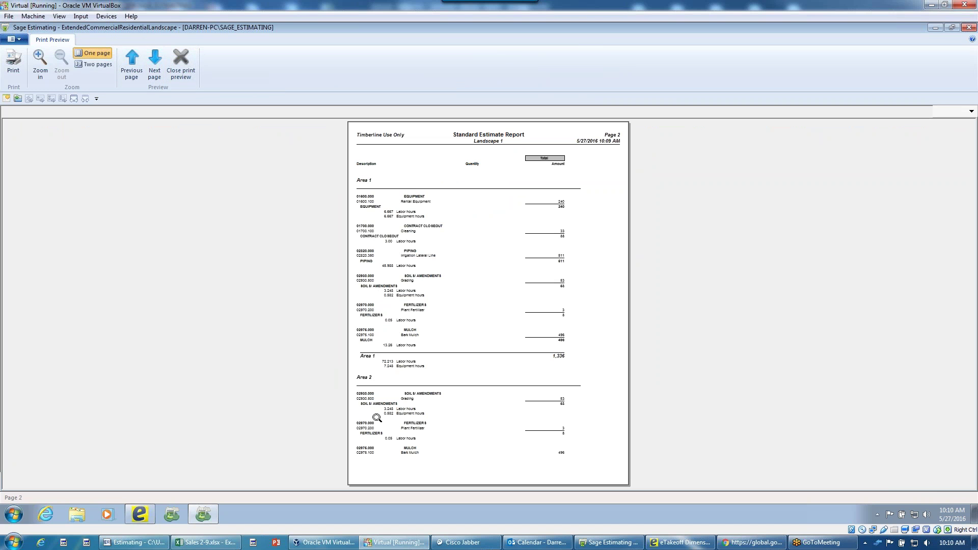
{"action": "left_click", "coordinate": [181, 65]}
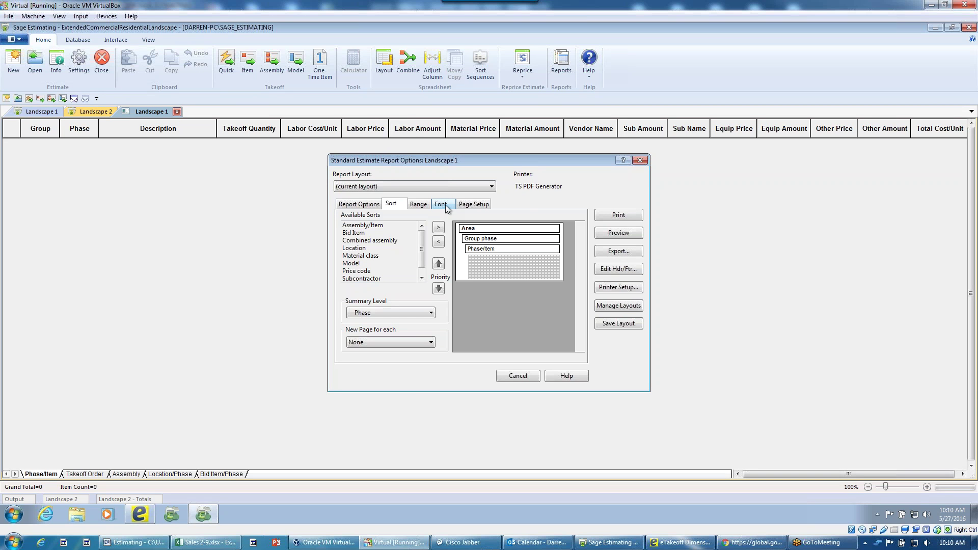
Dismiss the Standard Estimate report options and close the Sage Estimating window in the virtual machine.
{"action": "left_click", "coordinate": [640, 161]}
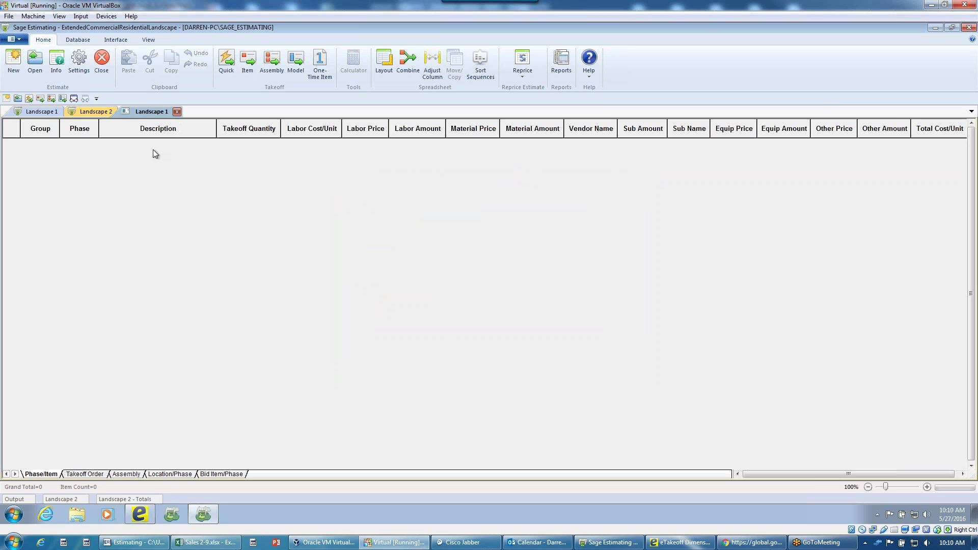
{"action": "key", "text": "alt+Tab"}
{"action": "key", "text": "alt+Tab"}
{"action": "left_click", "coordinate": [969, 28]}
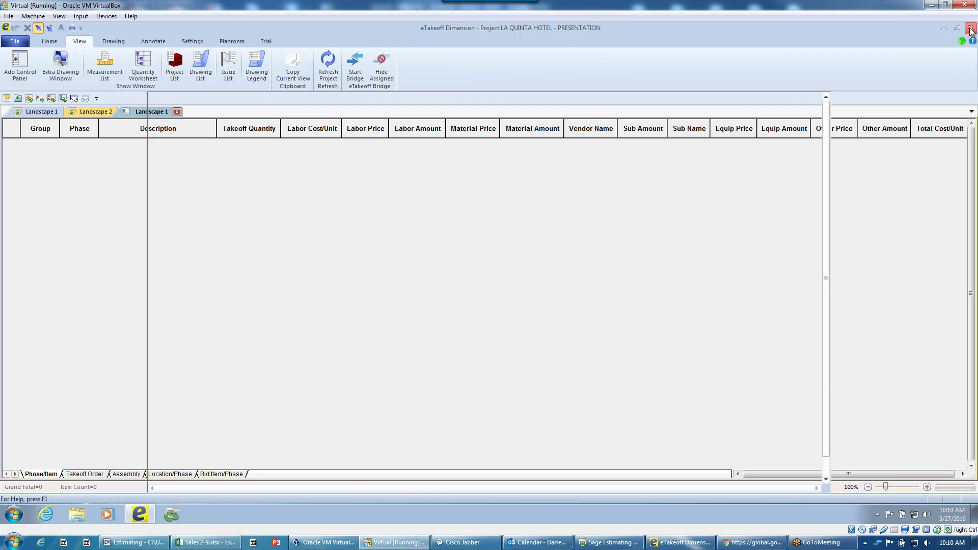
{"action": "left_click", "coordinate": [931, 6]}
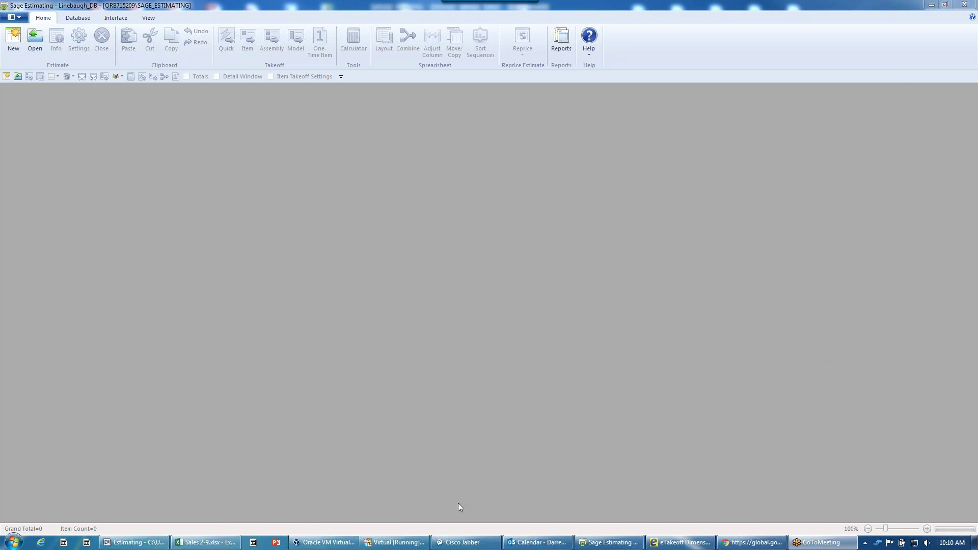
{"action": "mouse_move", "coordinate": [452, 547]}
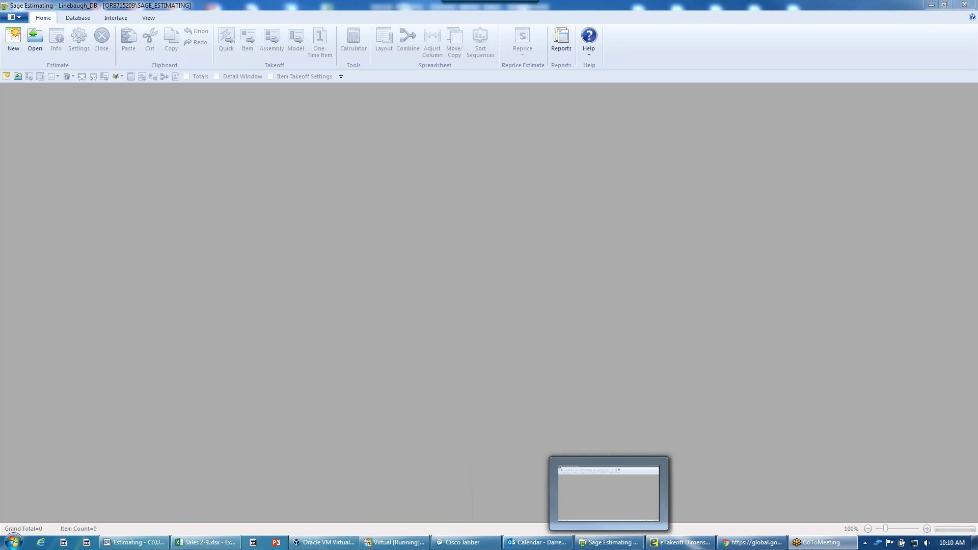
{"action": "left_click", "coordinate": [399, 546]}
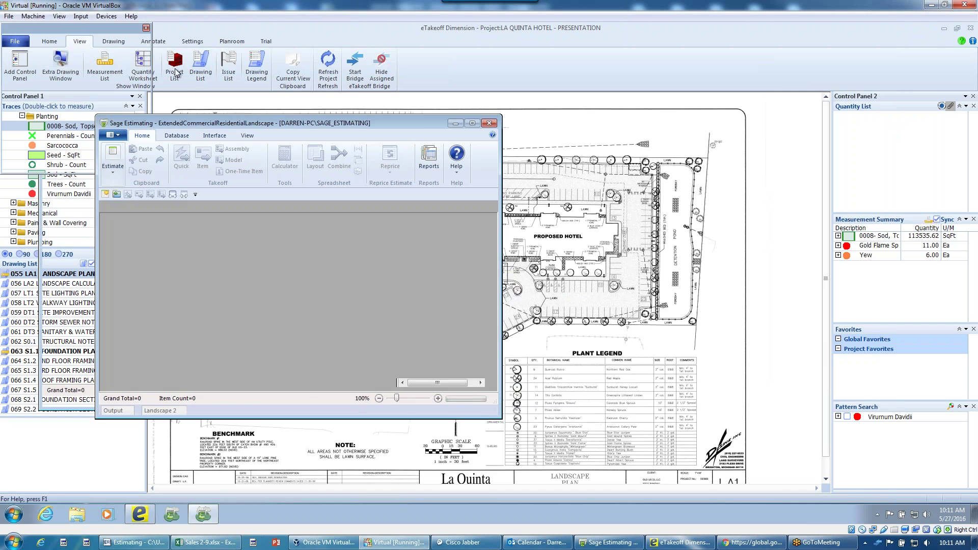
Maximize the reopened Sage Estimating window and open the Landscape 1 estimate from the catalog.
{"action": "double_click", "coordinate": [201, 127]}
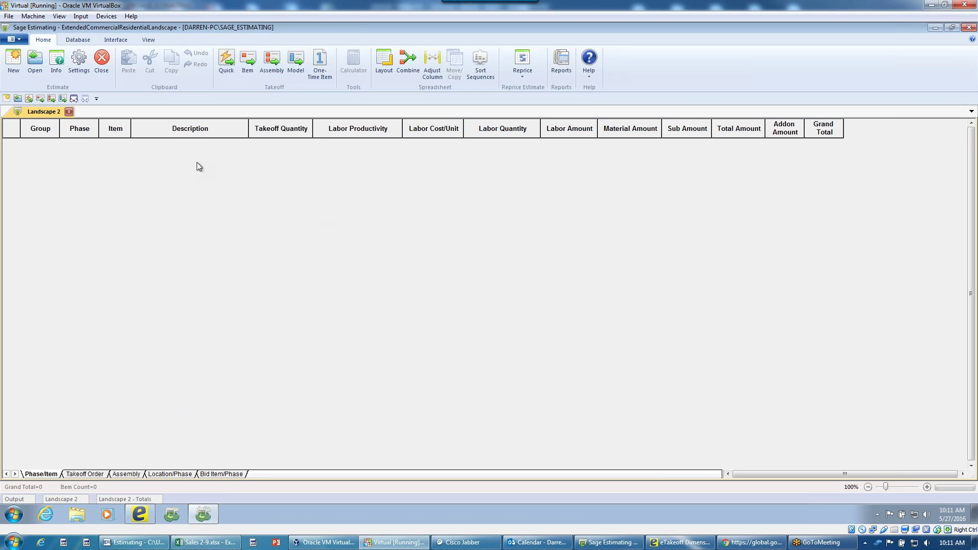
{"action": "left_click", "coordinate": [38, 66]}
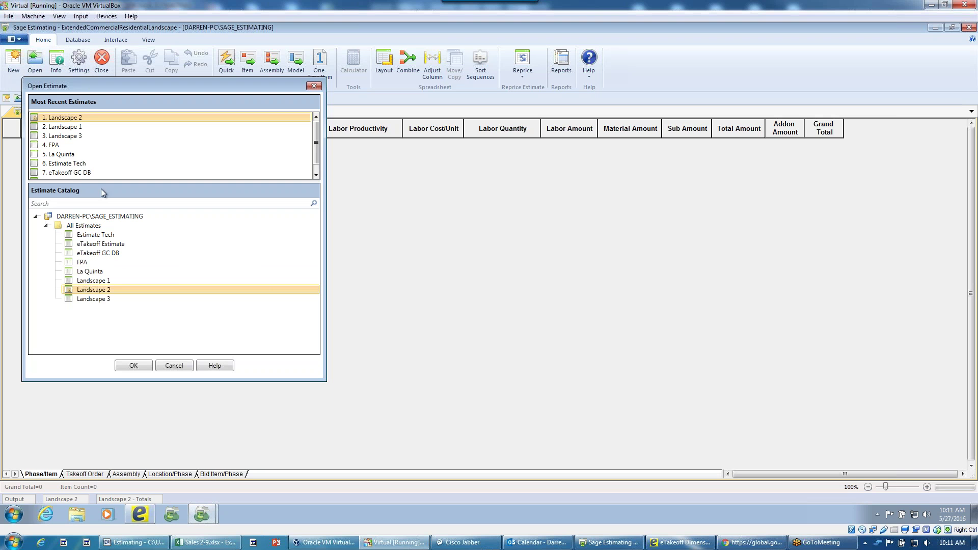
{"action": "double_click", "coordinate": [94, 282]}
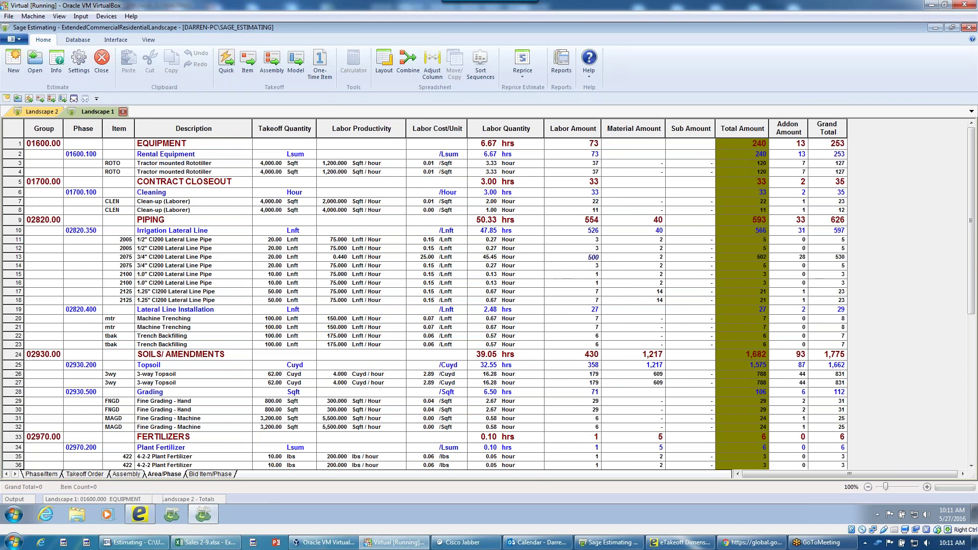
Order Landscape 1 before Landscape 2 and display the two estimates side by side, with Landscape 2 as the second pane.
{"action": "left_click", "coordinate": [39, 113]}
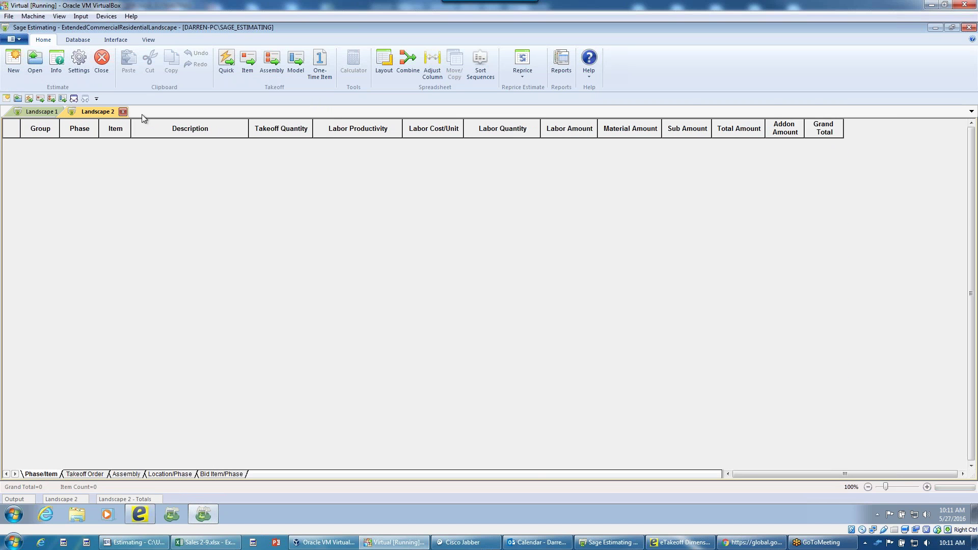
{"action": "left_click", "coordinate": [42, 112]}
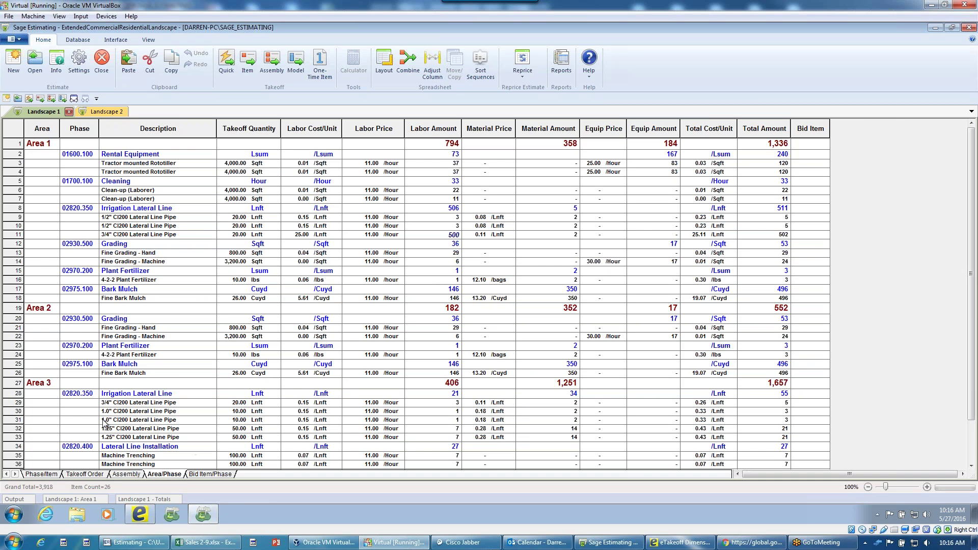
{"action": "left_click", "coordinate": [102, 115]}
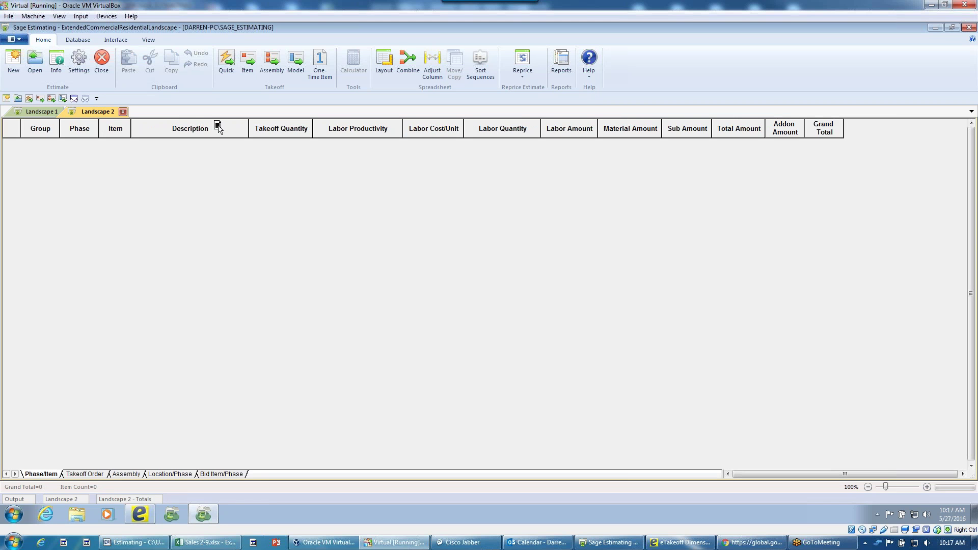
{"action": "left_click_drag", "start_coordinate": [591, 112], "coordinate": [619, 127]}
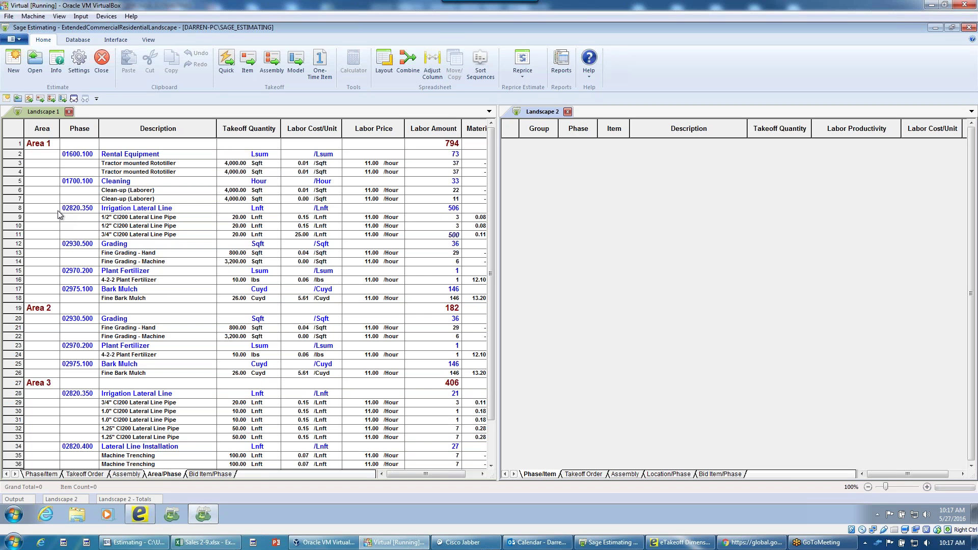
Copy Area 1's rows from Rental Equipment through Fine Bark Mulch in Landscape 1 into the empty Landscape 2 estimate.
{"action": "left_click", "coordinate": [14, 145]}
{"action": "left_click_drag", "start_coordinate": [18, 153], "coordinate": [19, 301]}
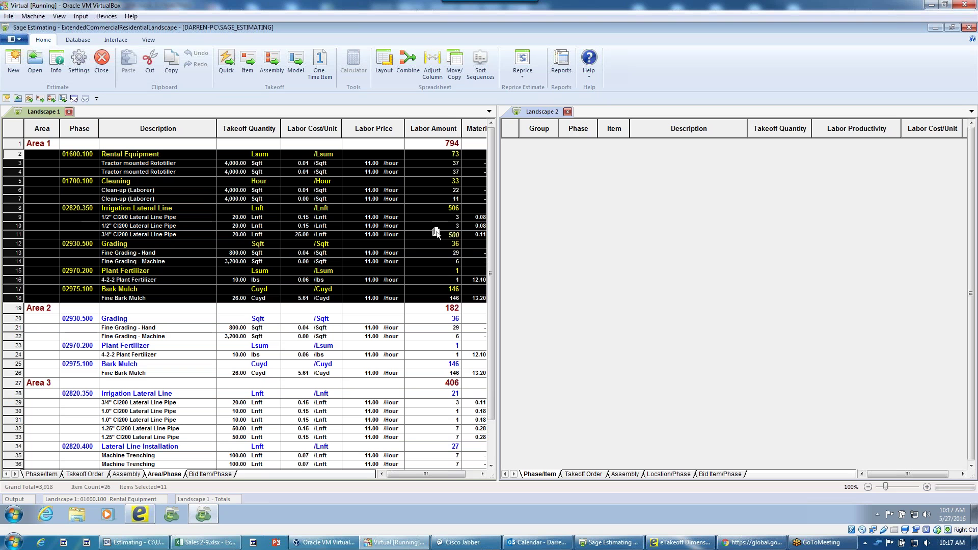
{"action": "left_click_drag", "start_coordinate": [579, 229], "coordinate": [578, 229]}
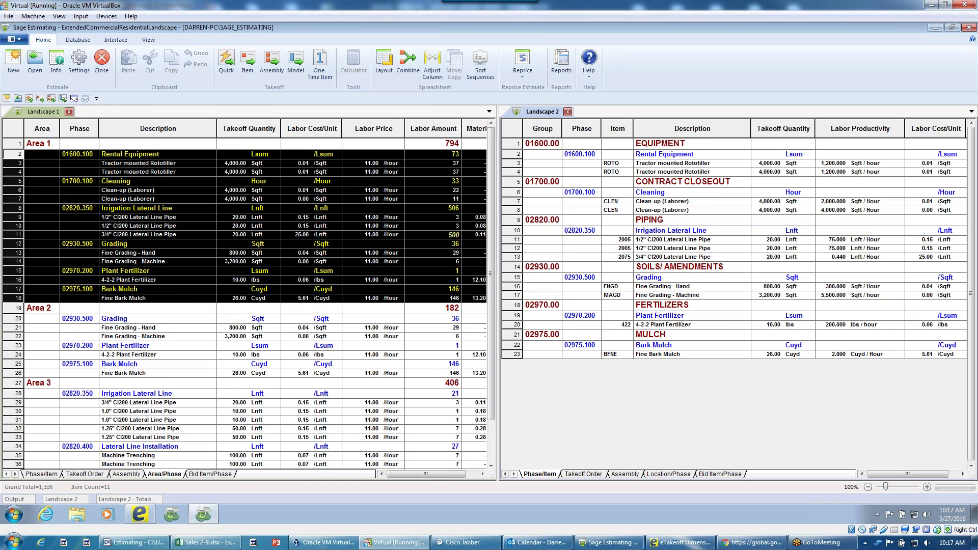
View the available reprice methods, and regroup Landscape 2 with Landscape 1 in a single full-width pane.
{"action": "left_click", "coordinate": [524, 75]}
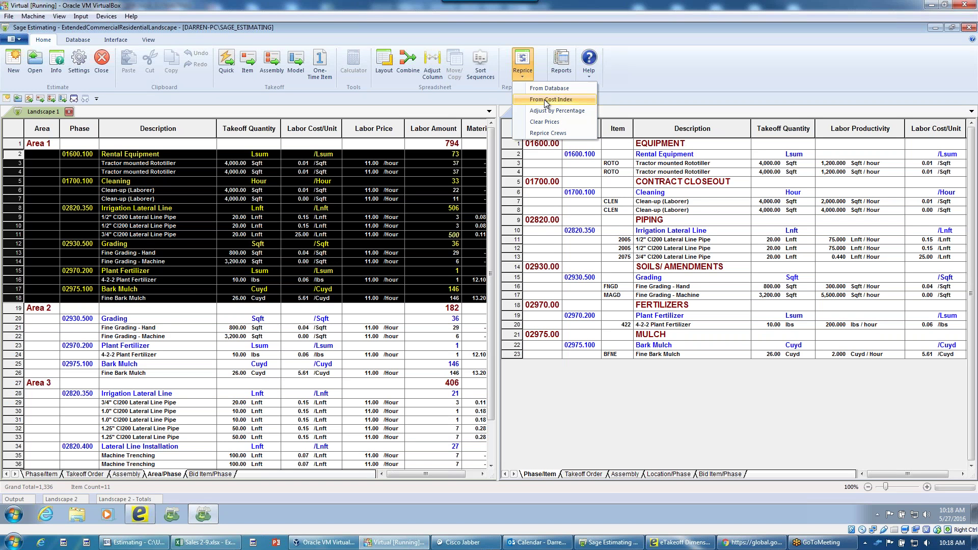
{"action": "left_click", "coordinate": [526, 115]}
{"action": "left_click_drag", "start_coordinate": [533, 113], "coordinate": [97, 113]}
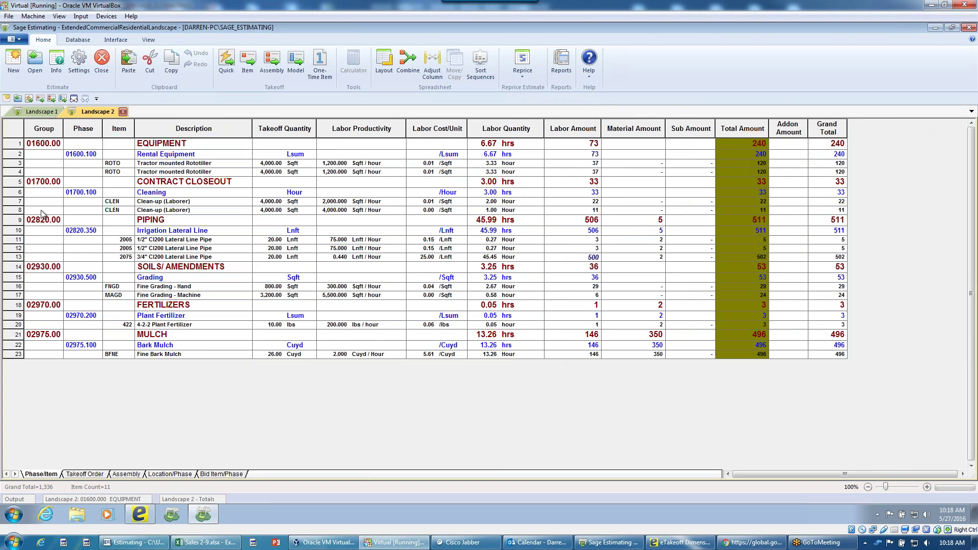
Delete all items from the Landscape 2 estimate.
{"action": "key", "text": "ctrl+a"}
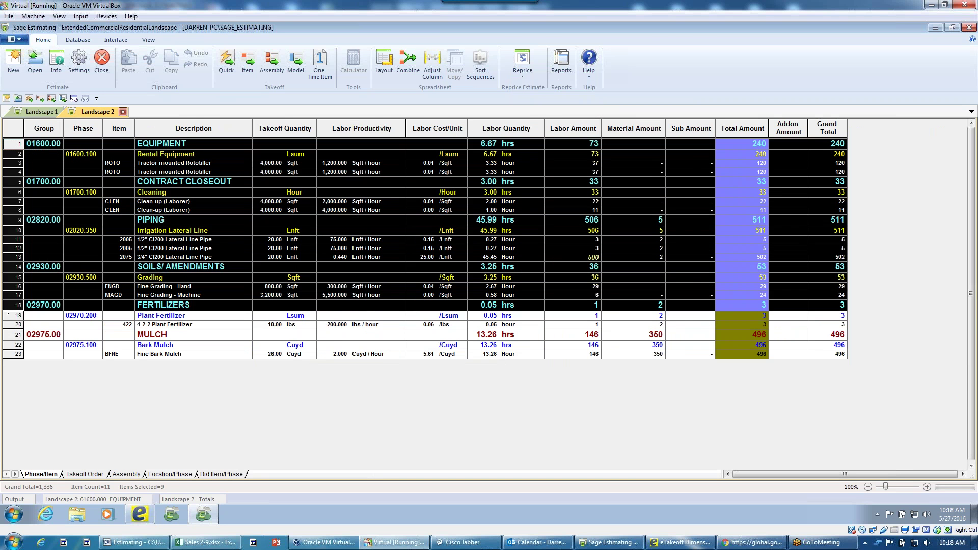
{"action": "key", "text": "Delete"}
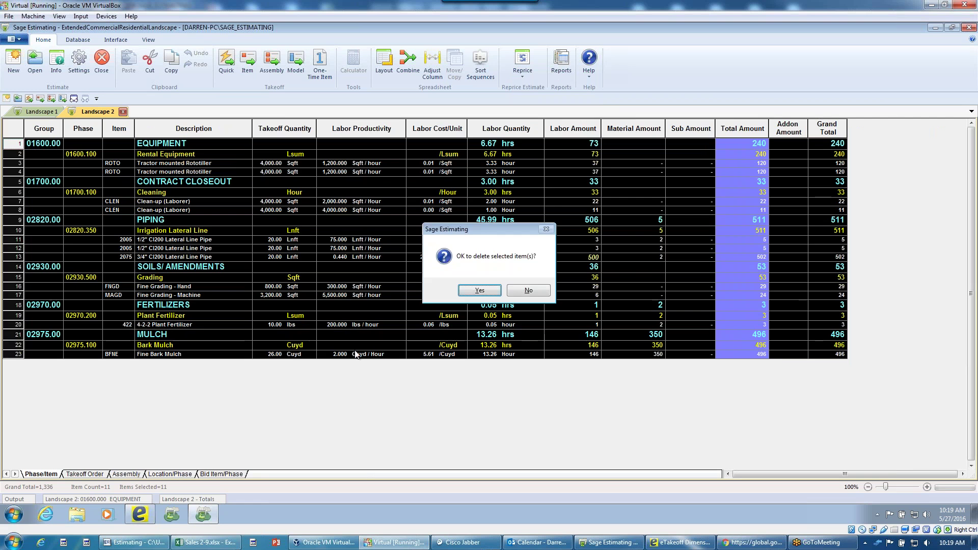
{"action": "left_click", "coordinate": [479, 296]}
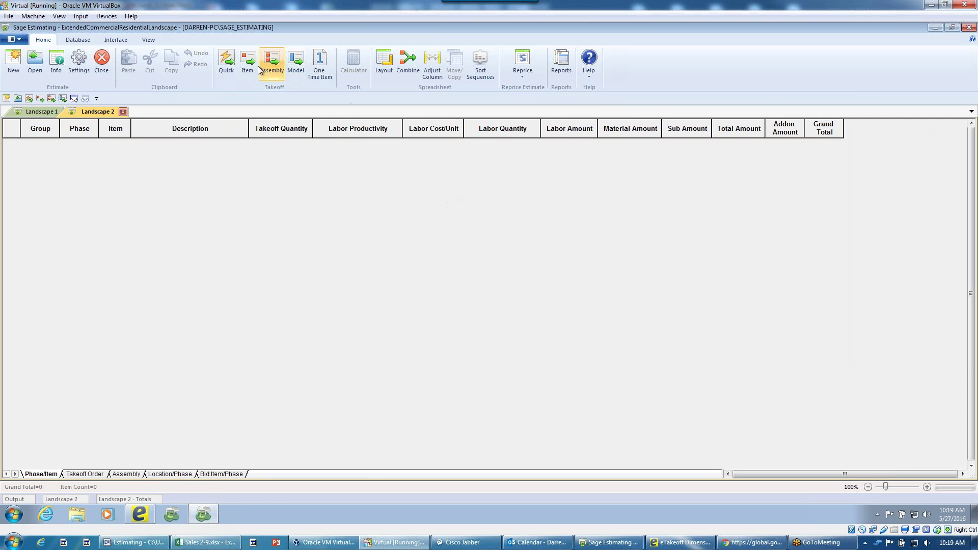
Open a quick takeoff for Landscape 2 and make its window taller to list more item groups.
{"action": "left_click", "coordinate": [226, 61]}
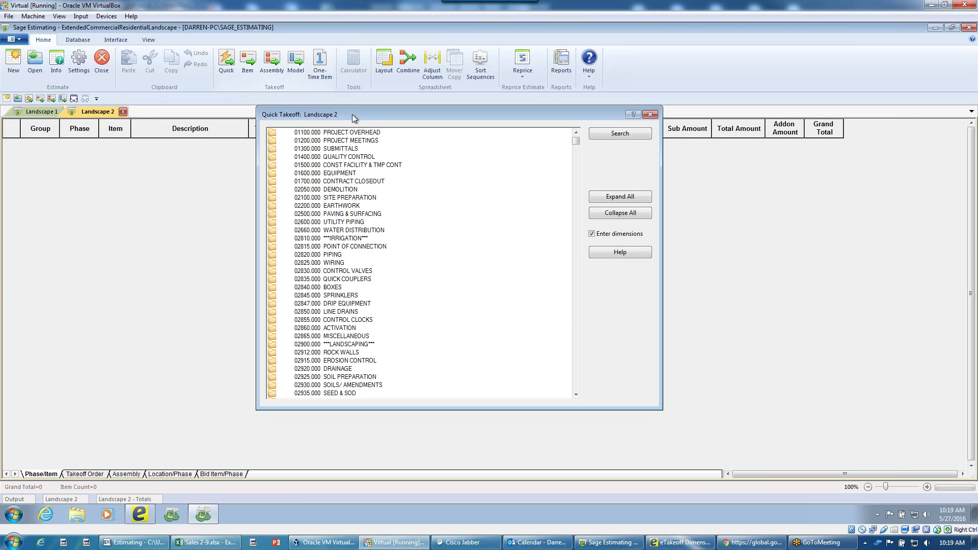
{"action": "left_click_drag", "start_coordinate": [353, 114], "coordinate": [356, 125]}
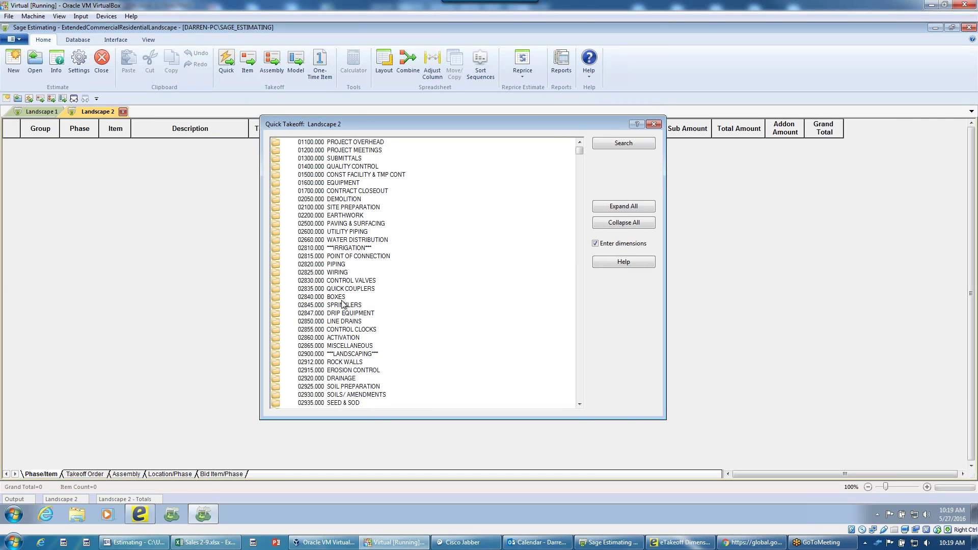
{"action": "left_click_drag", "start_coordinate": [377, 418], "coordinate": [377, 455]}
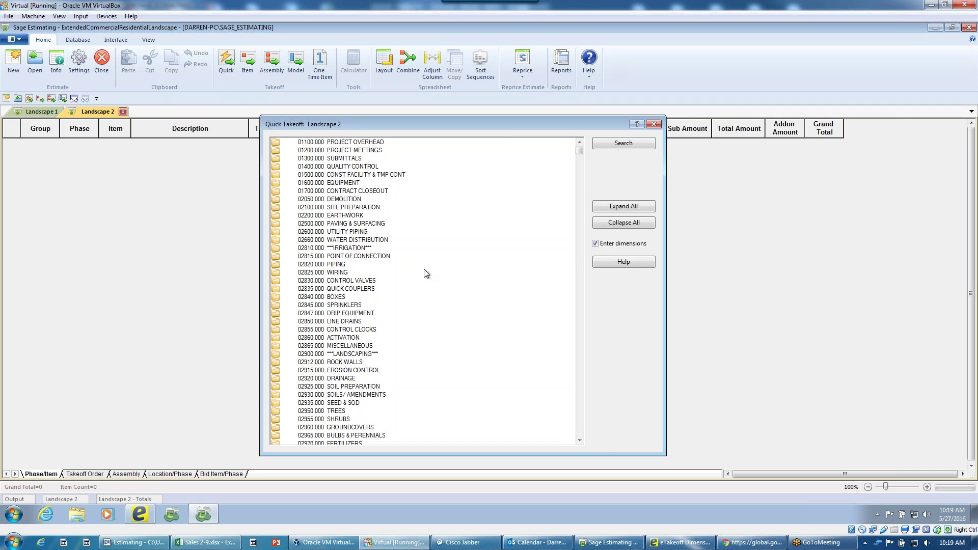
{"action": "left_click", "coordinate": [580, 441]}
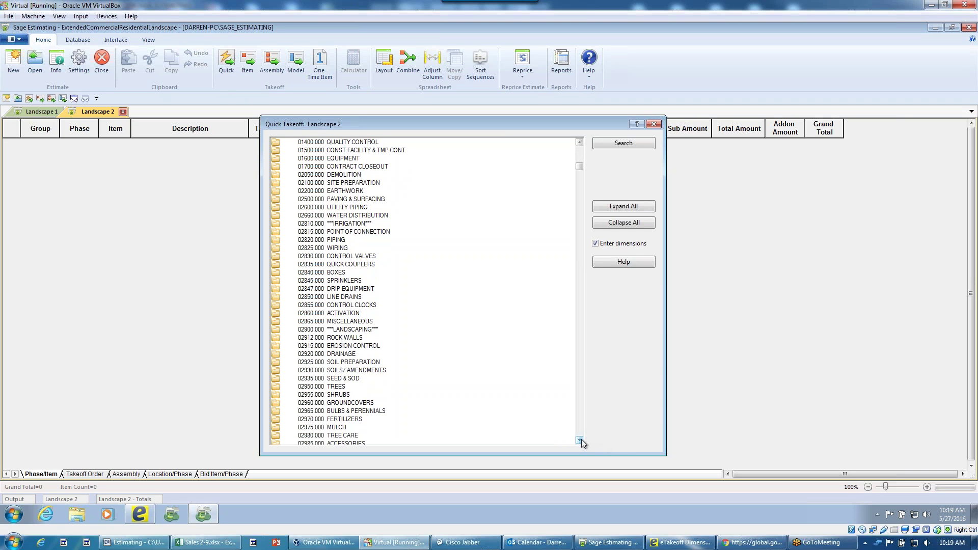
{"action": "left_click", "coordinate": [580, 441]}
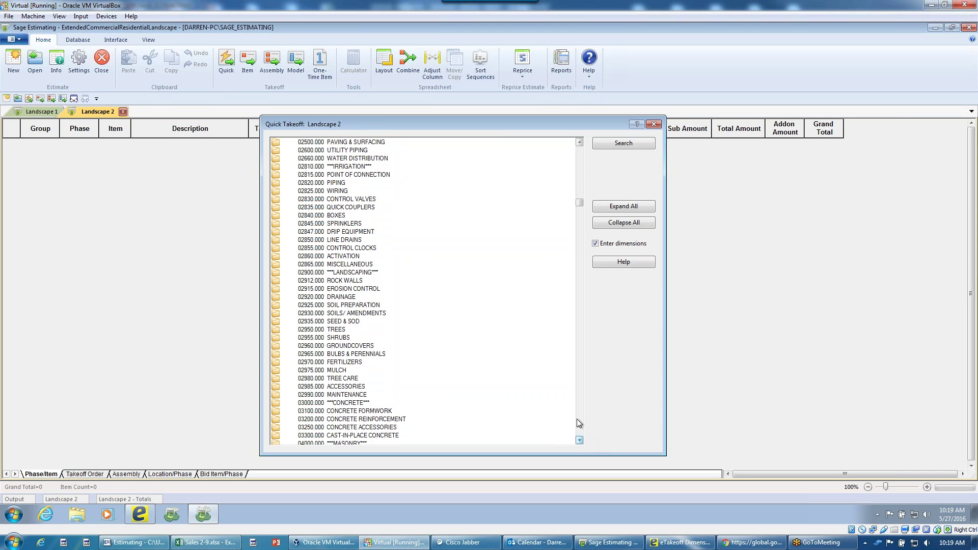
Add the Rnbird DC-QT-150 DCV item from Point of Connection, Double Check Valves, to the Landscape 2 estimate.
{"action": "double_click", "coordinate": [349, 175]}
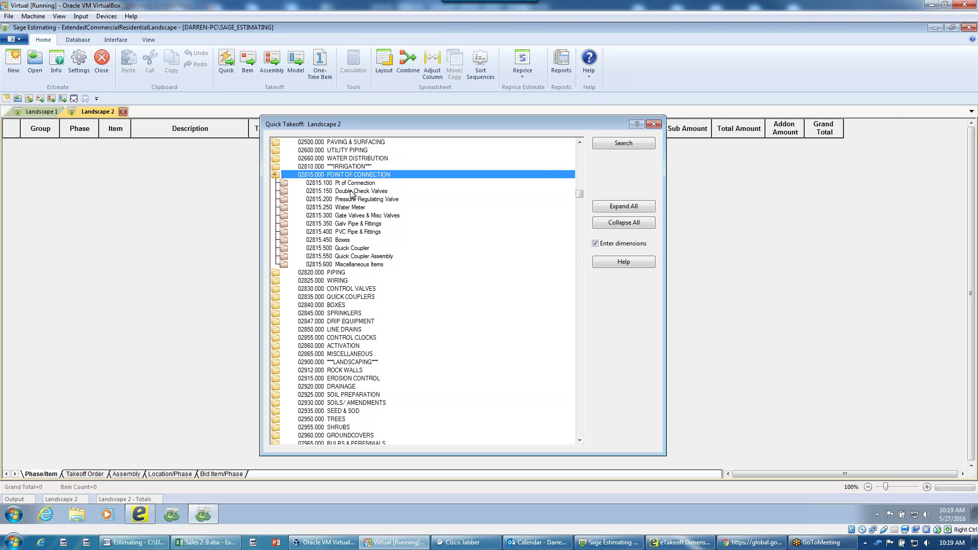
{"action": "left_click", "coordinate": [351, 193]}
{"action": "double_click", "coordinate": [351, 193]}
{"action": "left_click", "coordinate": [326, 208]}
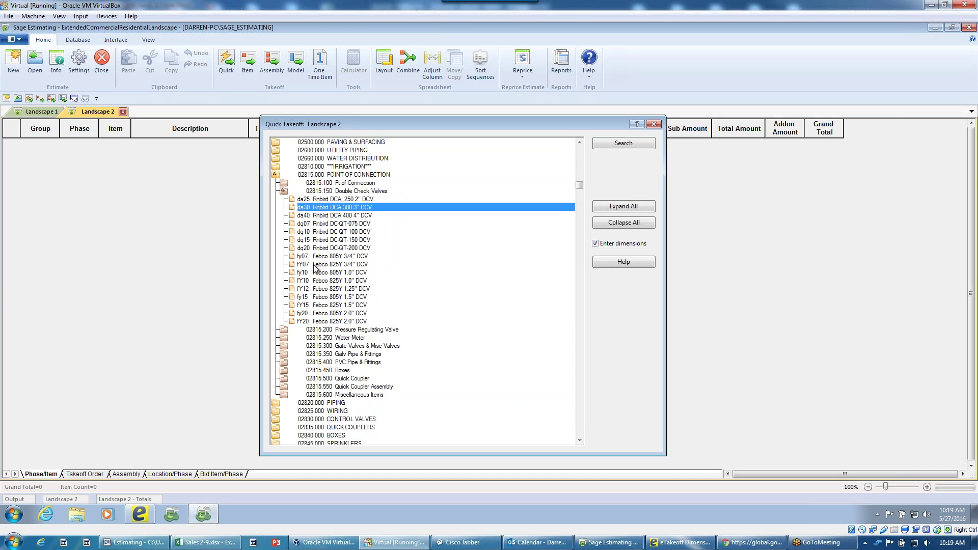
{"action": "left_click", "coordinate": [330, 240]}
{"action": "left_click_drag", "start_coordinate": [234, 224], "coordinate": [232, 227]}
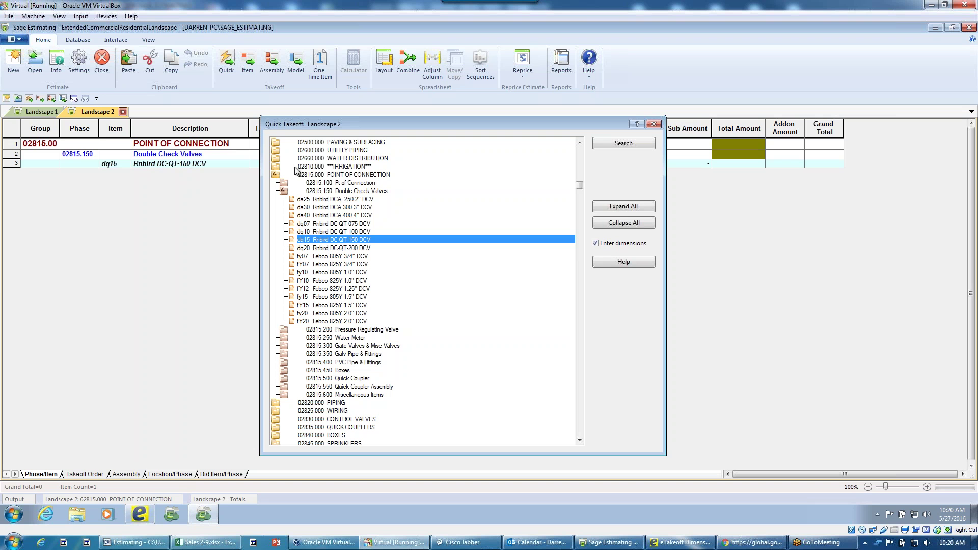
Examine the database record of the Rnbird DCA 400 4" DCV item, including its labor and material prices and crew.
{"action": "right_click", "coordinate": [336, 216]}
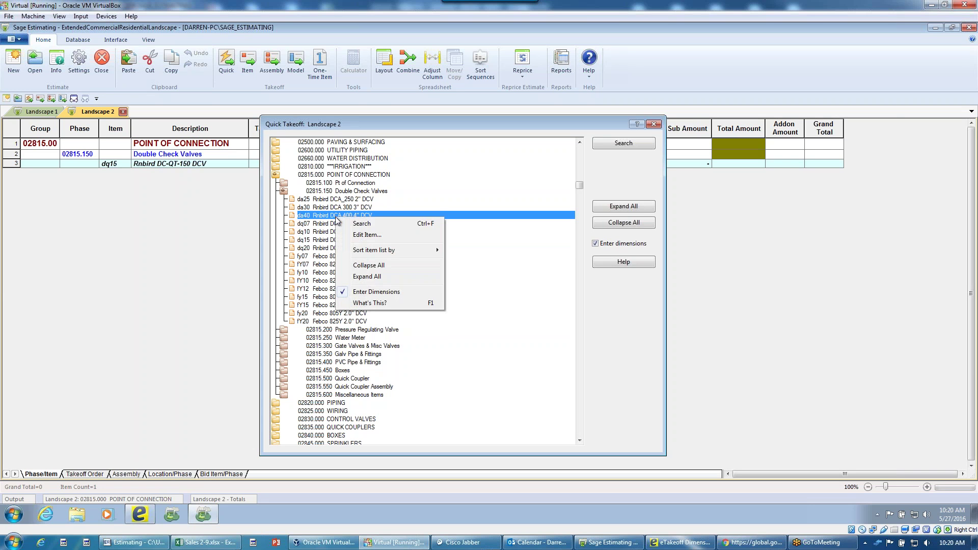
{"action": "left_click", "coordinate": [365, 235]}
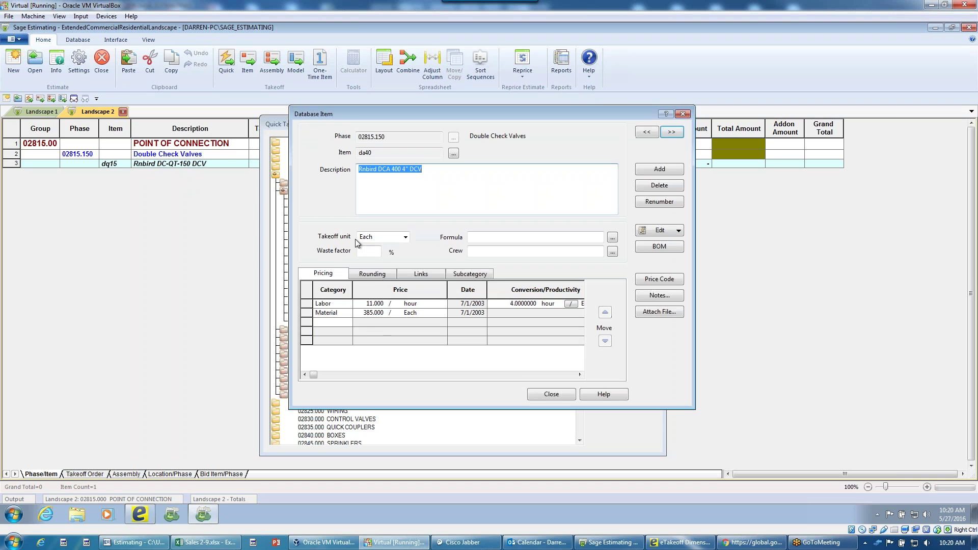
{"action": "left_click", "coordinate": [374, 313]}
{"action": "left_click", "coordinate": [380, 305]}
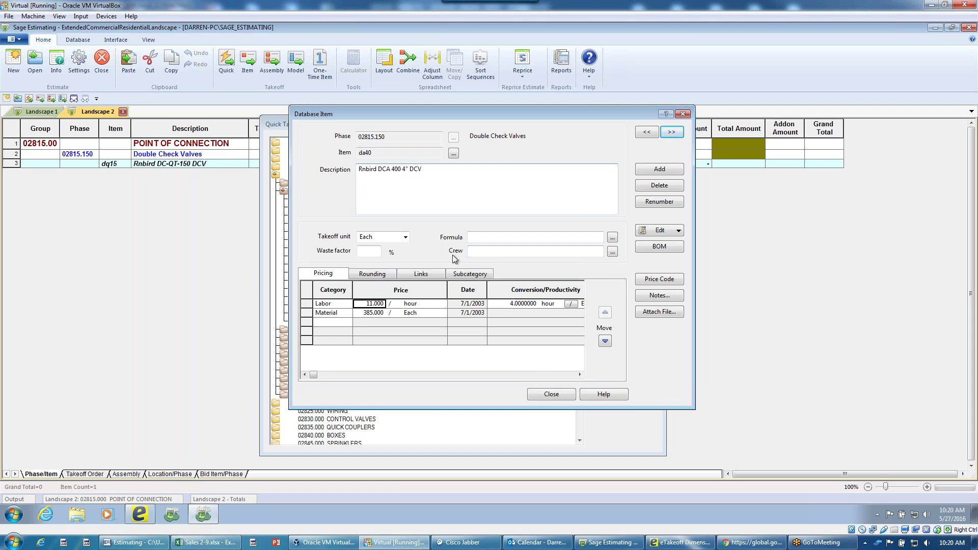
{"action": "left_click", "coordinate": [480, 251]}
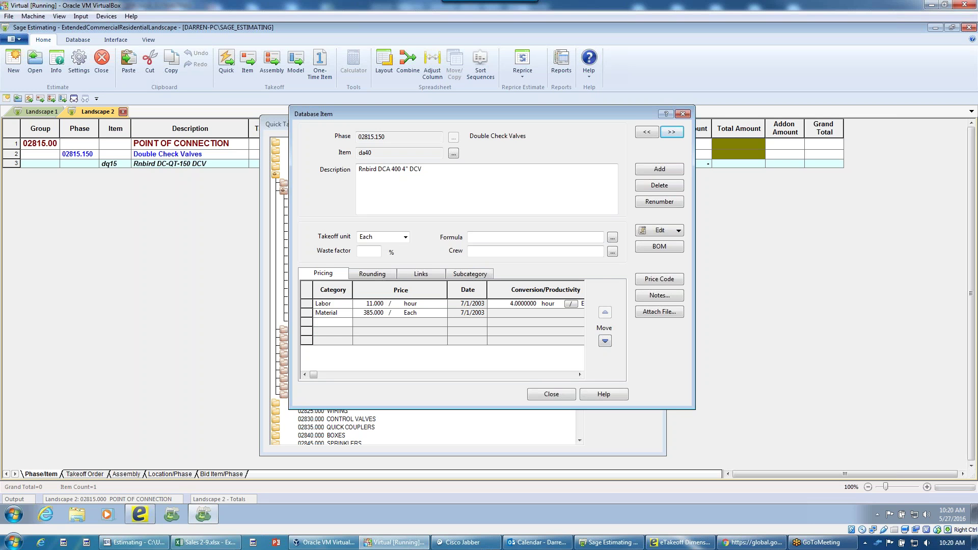
{"action": "left_click", "coordinate": [552, 393]}
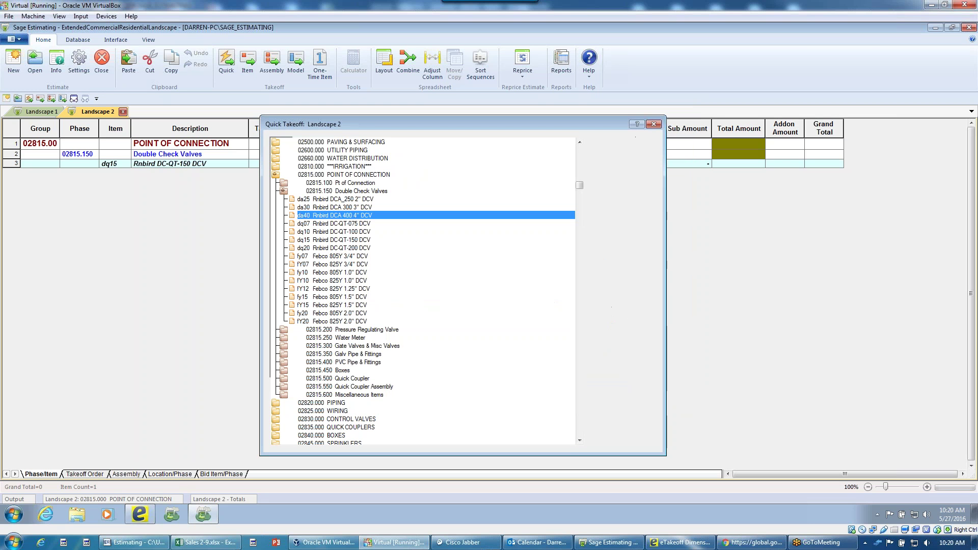
Collapse Point of Connection and examine the phases in the Trees group, including the items under Acer.
{"action": "double_click", "coordinate": [287, 175]}
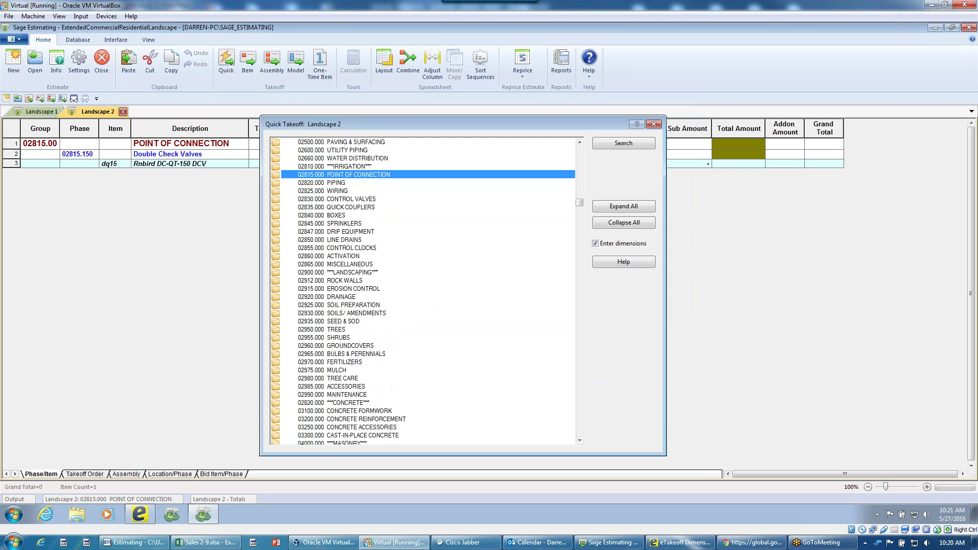
{"action": "scroll", "coordinate": [343, 268], "scroll_direction": "down", "scroll_amount": 2}
{"action": "scroll", "coordinate": [342, 269], "scroll_direction": "down", "scroll_amount": 1}
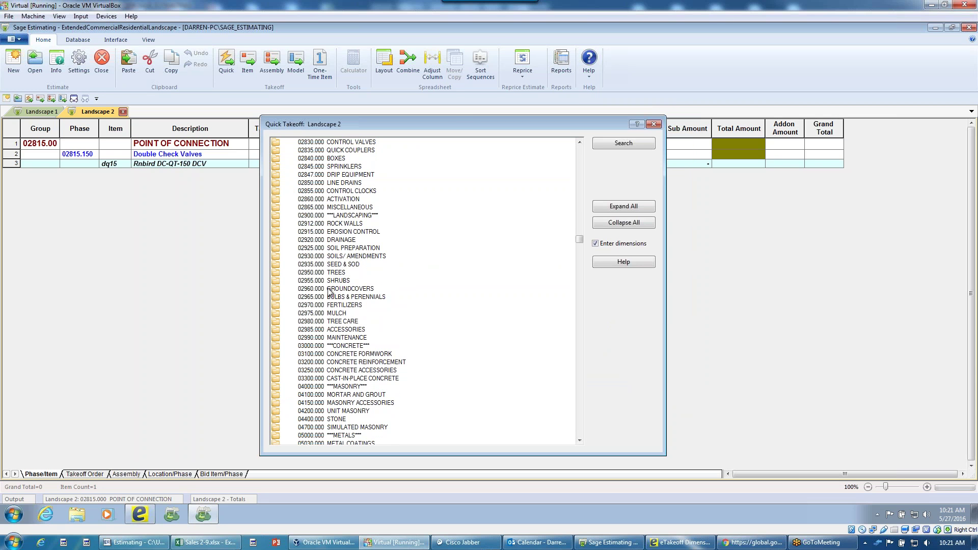
{"action": "double_click", "coordinate": [336, 274]}
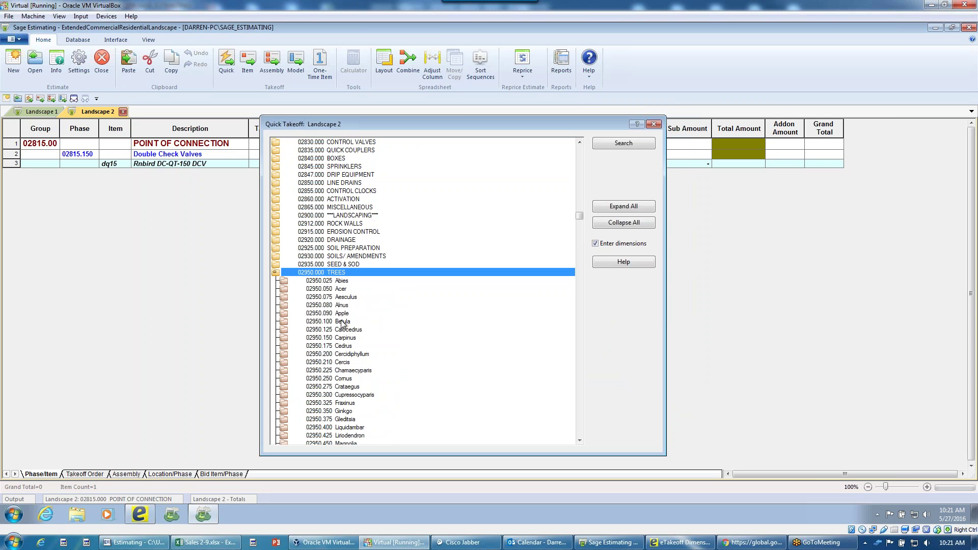
{"action": "scroll", "coordinate": [342, 321], "scroll_direction": "down", "scroll_amount": 2}
{"action": "left_click", "coordinate": [340, 250]}
{"action": "double_click", "coordinate": [339, 250]}
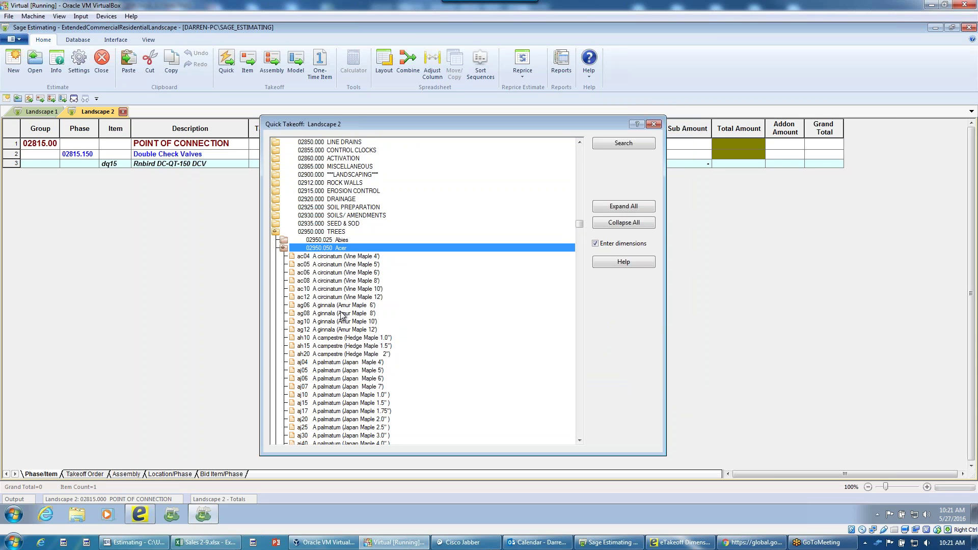
{"action": "double_click", "coordinate": [316, 249]}
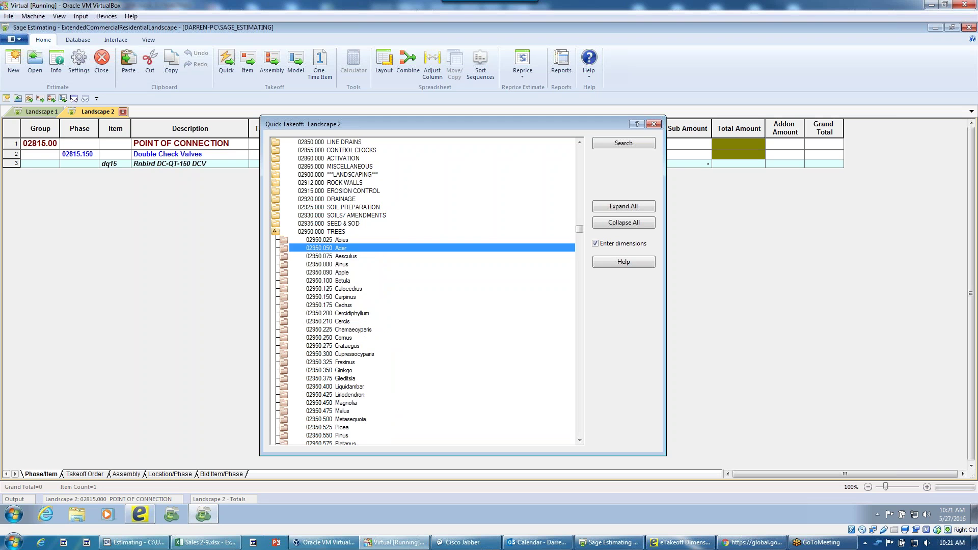
{"action": "scroll", "coordinate": [311, 293], "scroll_direction": "down", "scroll_amount": 4}
{"action": "scroll", "coordinate": [311, 294], "scroll_direction": "down", "scroll_amount": 1}
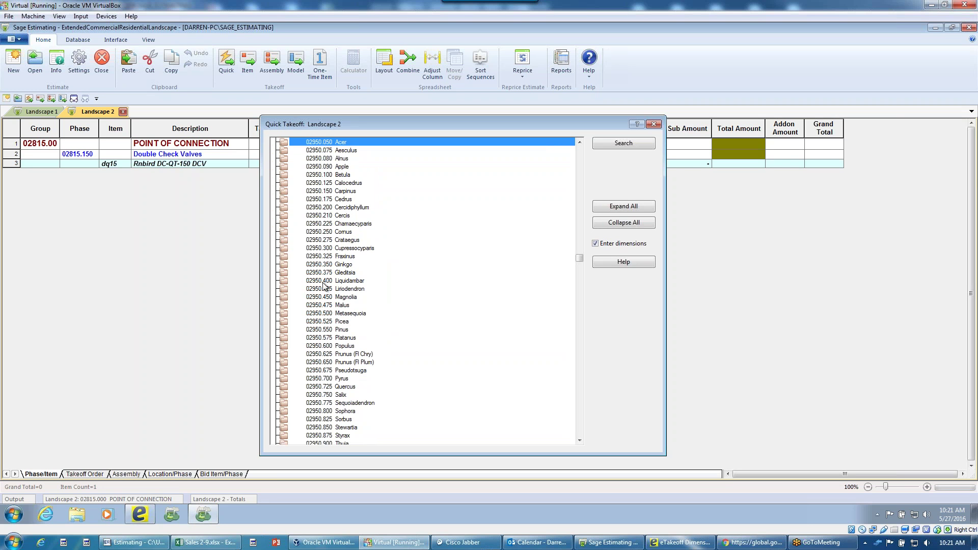
{"action": "scroll", "coordinate": [351, 270], "scroll_direction": "up", "scroll_amount": 2}
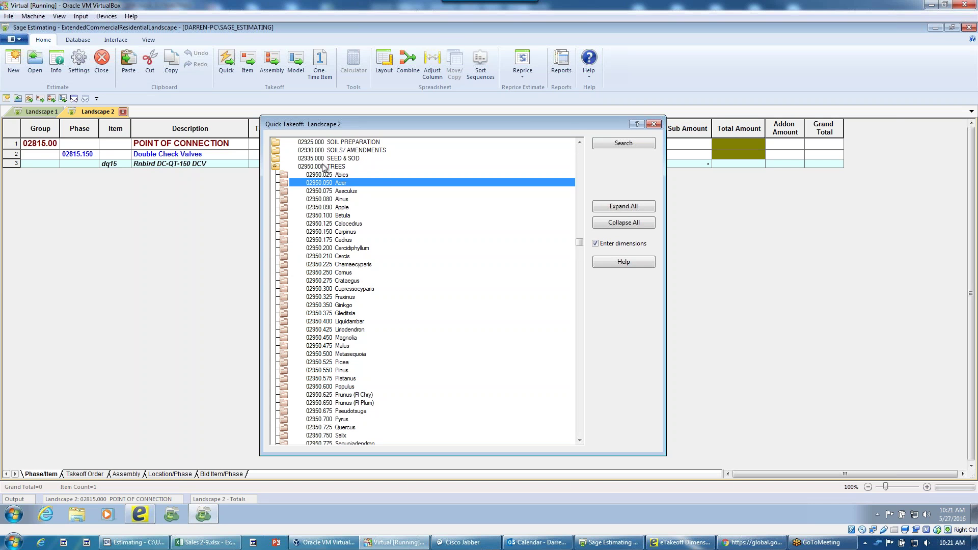
Search the quick takeoff items for "abies", and close the quick takeoff.
{"action": "left_click", "coordinate": [629, 145]}
{"action": "type", "text": "abies"}
{"action": "key", "text": "Return"}
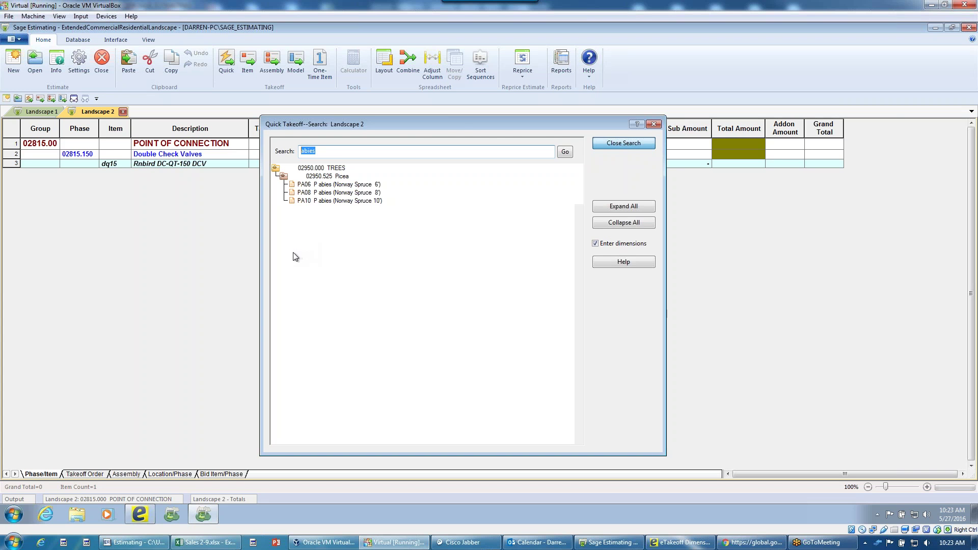
{"action": "left_click", "coordinate": [654, 125]}
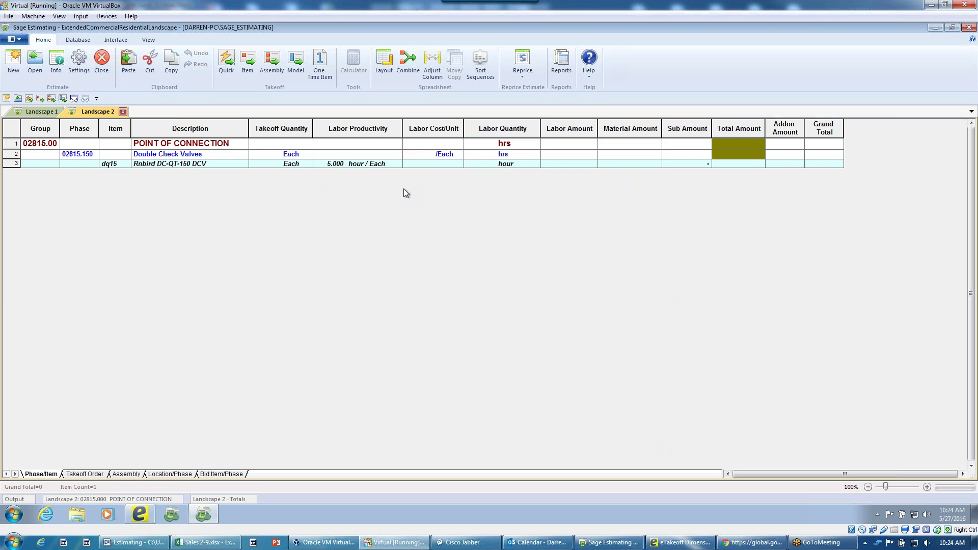
Start an assembly takeoff for Landscape 2 using the Landscaping assembly 0008 Sod, Topsoil, Fertilizer /Sqft.
{"action": "left_click", "coordinate": [272, 64]}
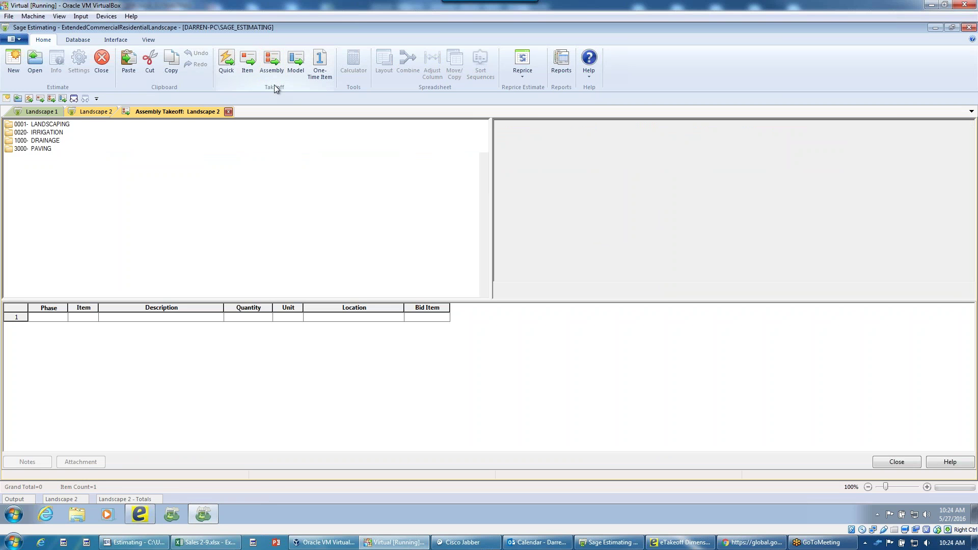
{"action": "double_click", "coordinate": [41, 125]}
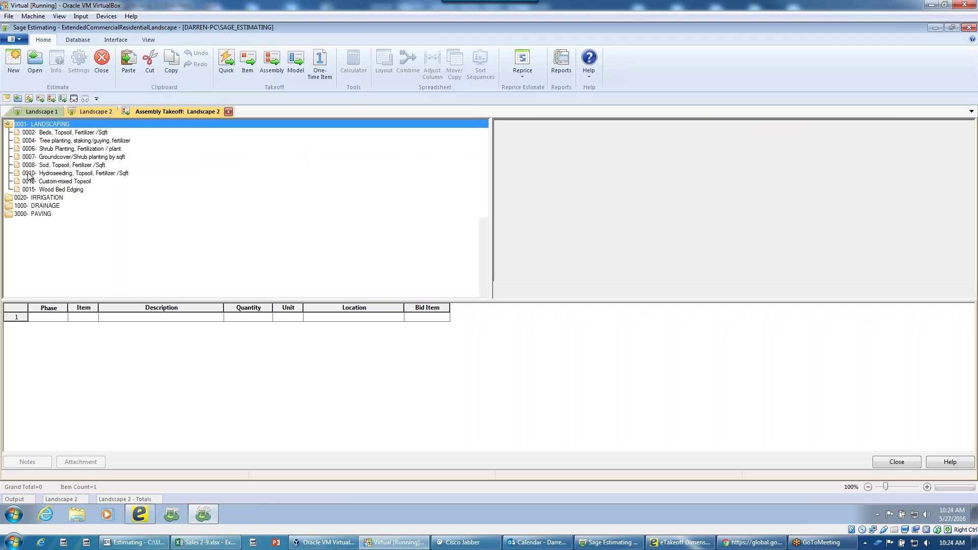
{"action": "double_click", "coordinate": [58, 166]}
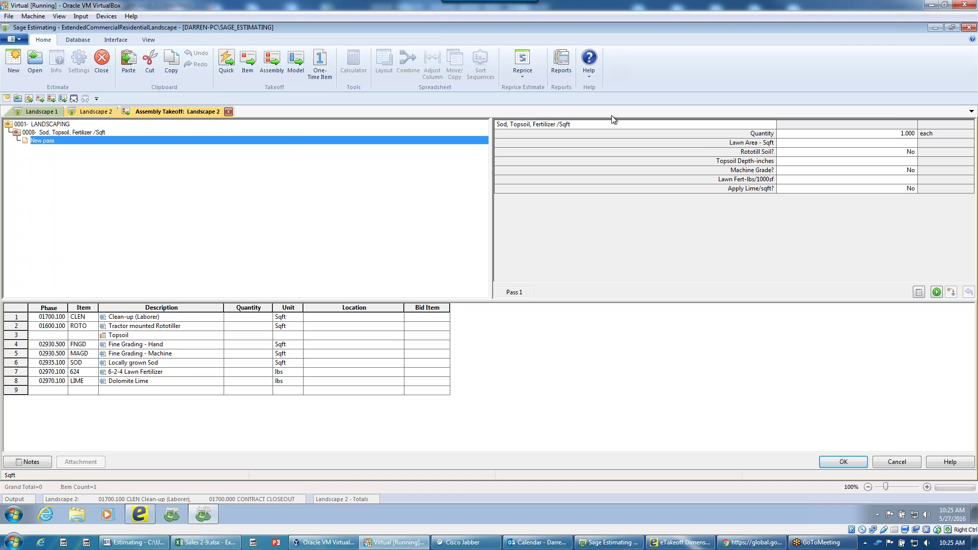
Set the sod assembly's lawn area to 2000 sqft and its rototill soil option to Yes.
{"action": "left_click", "coordinate": [848, 147]}
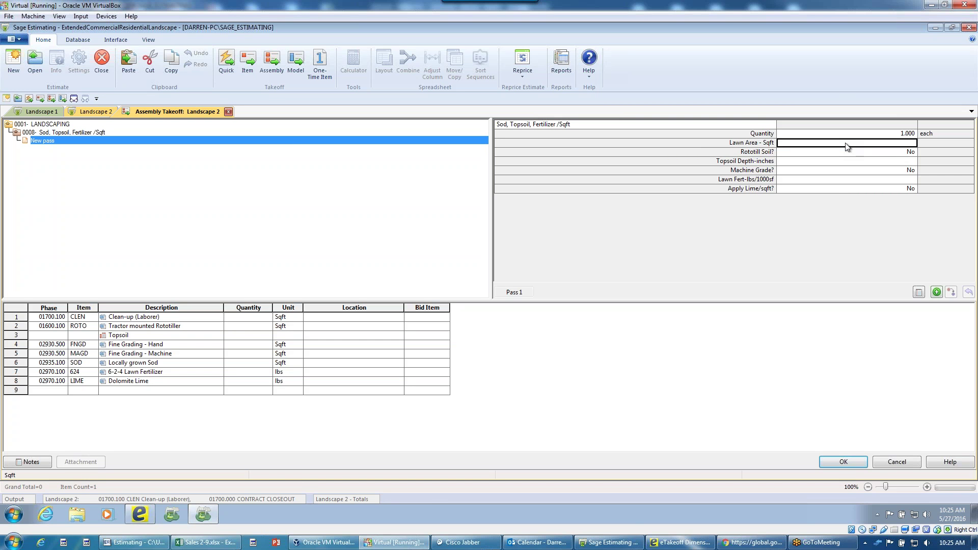
{"action": "type", "text": "2000"}
{"action": "key", "text": "Return"}
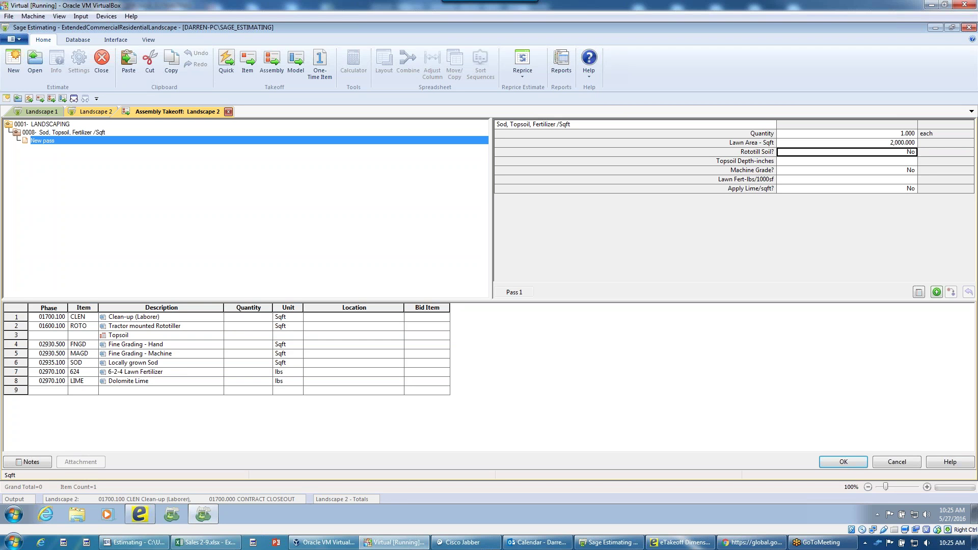
{"action": "type", "text": "y"}
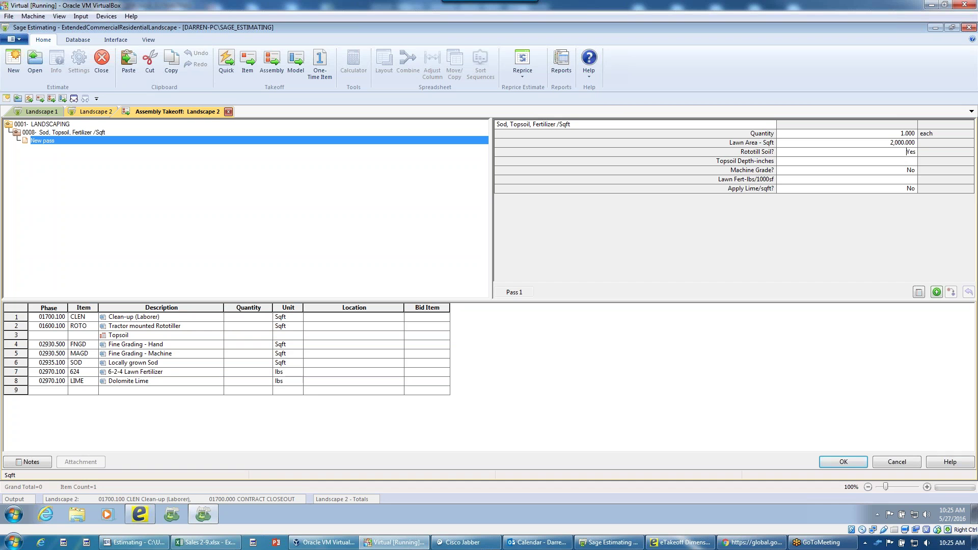
{"action": "key", "text": "Return"}
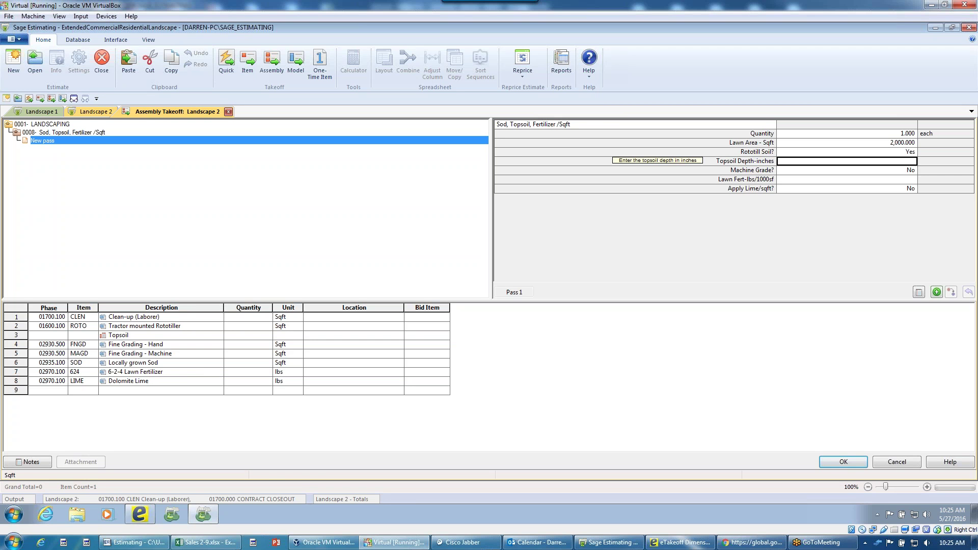
Set the sod assembly's topsoil depth to 4 inches and its topsoil type to 3 (3-way).
{"action": "type", "text": "4"}
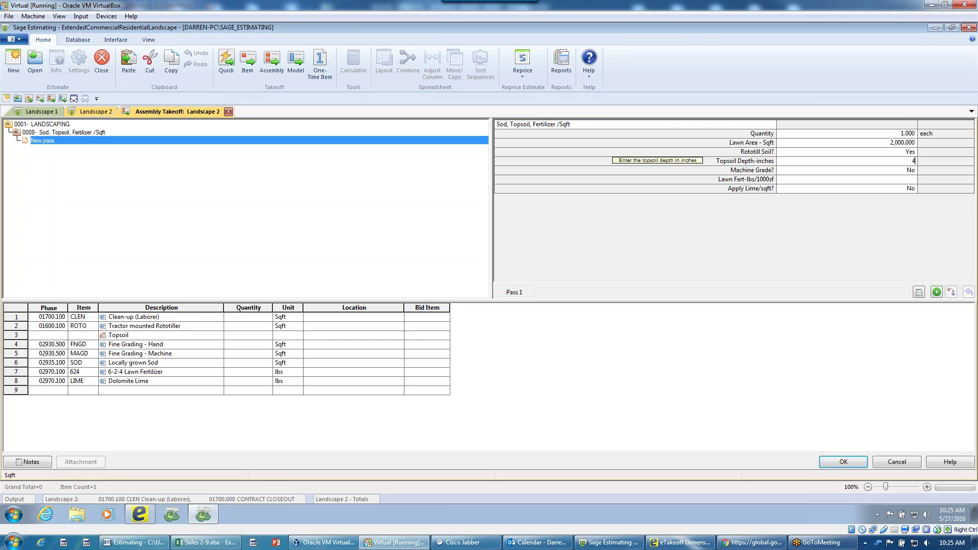
{"action": "key", "text": "Return"}
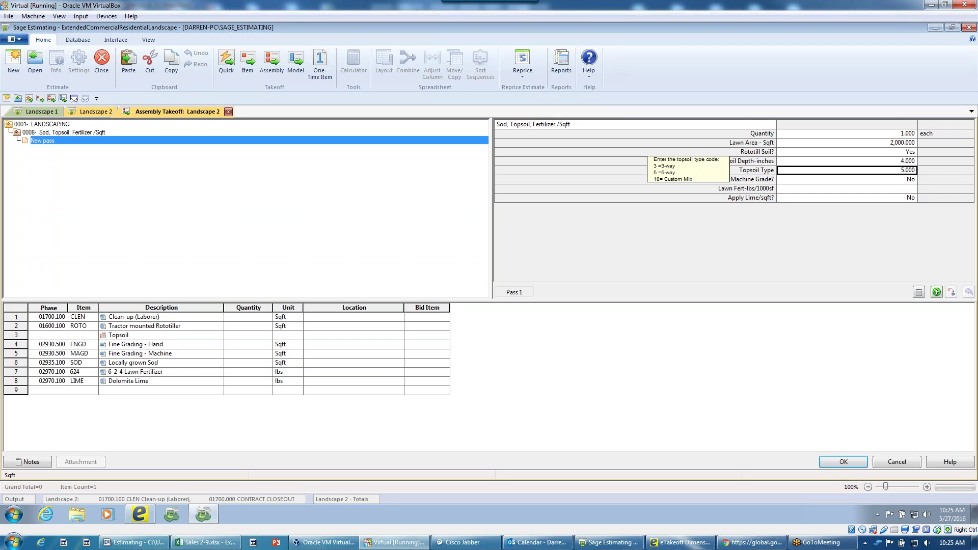
{"action": "type", "text": "3"}
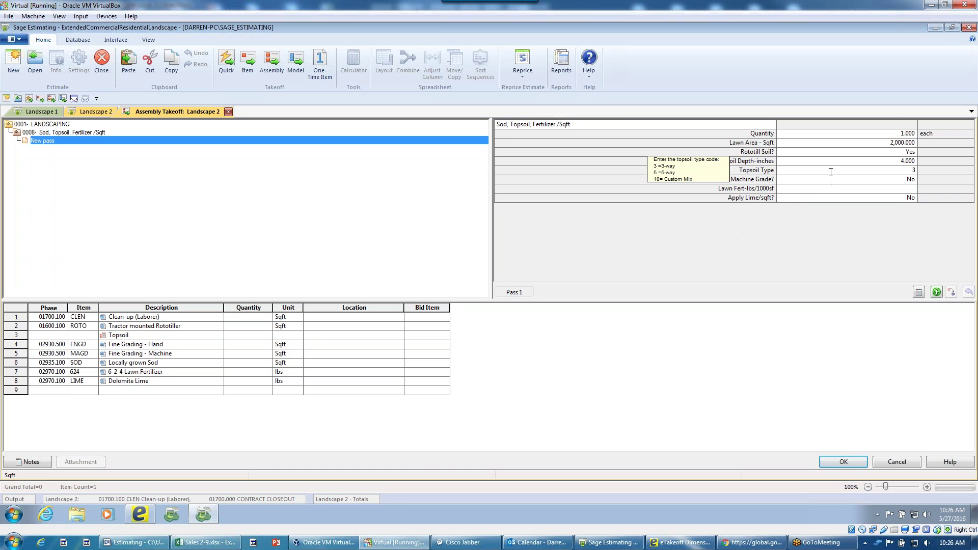
{"action": "key", "text": "Return"}
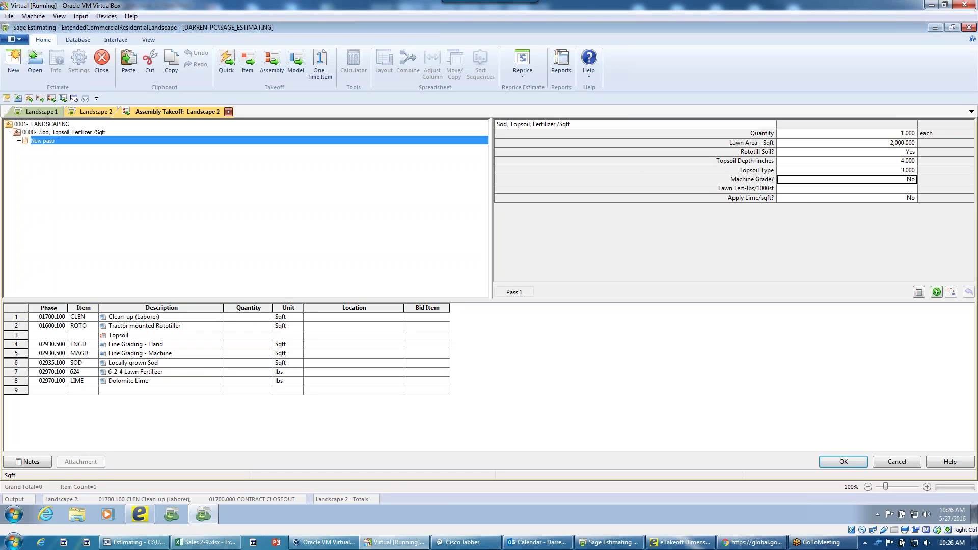
Set the sod assembly's machine grade option to Yes and the hand-graded lawn percentage to 25.
{"action": "type", "text": "y"}
{"action": "key", "text": "Return"}
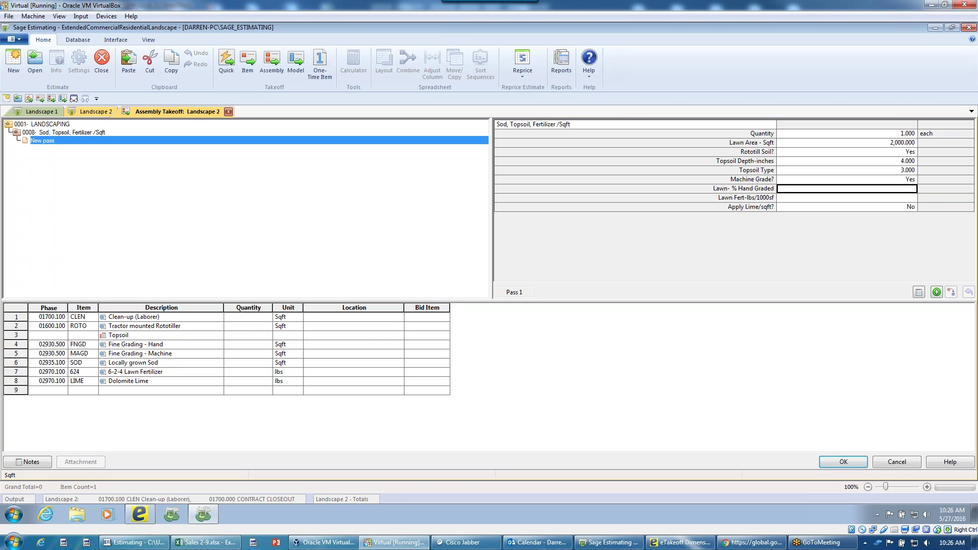
{"action": "type", "text": "25"}
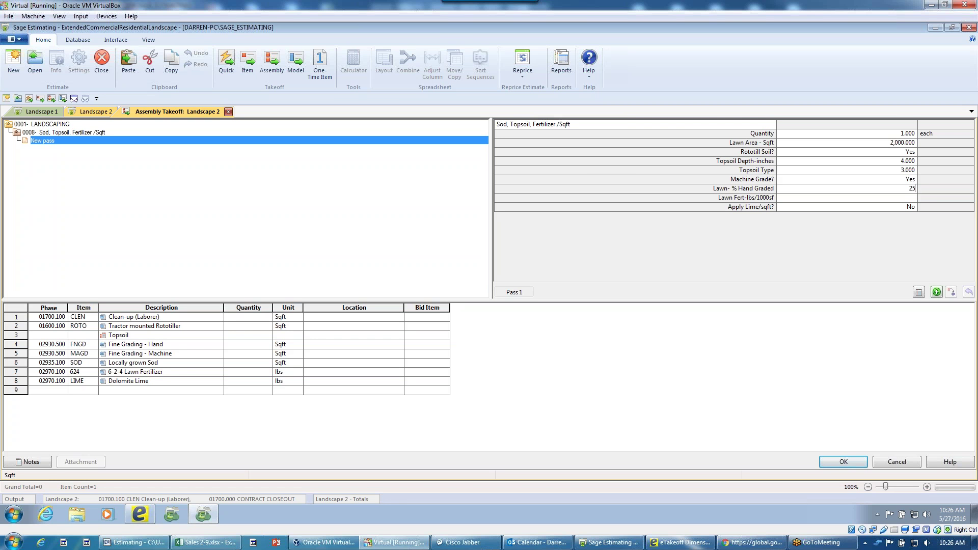
{"action": "key", "text": "Return"}
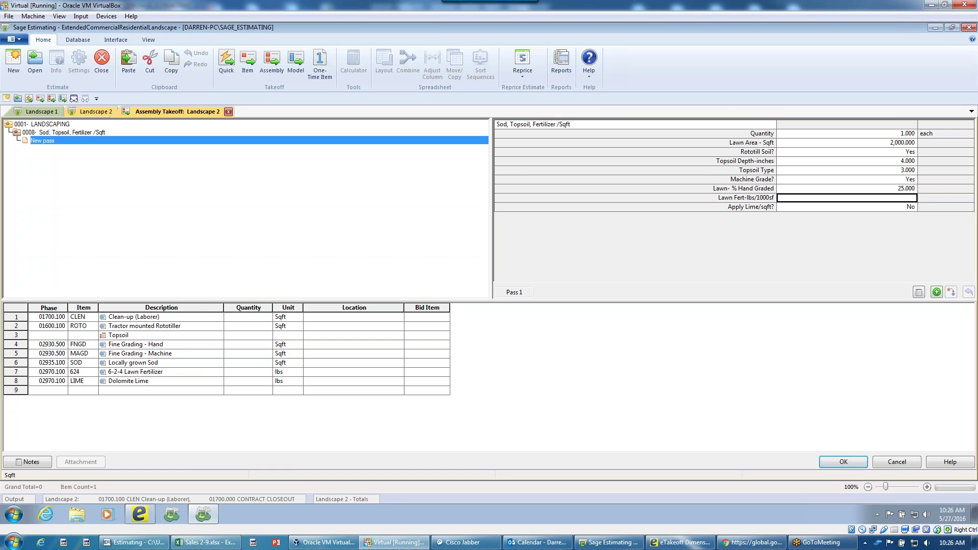
Set lawn fertilizer to 7 lbs/1000 sf and enable lime at 5 lbs/1000 sqft, and add the sod assembly pass.
{"action": "type", "text": "7"}
{"action": "key", "text": "Return"}
{"action": "type", "text": "y"}
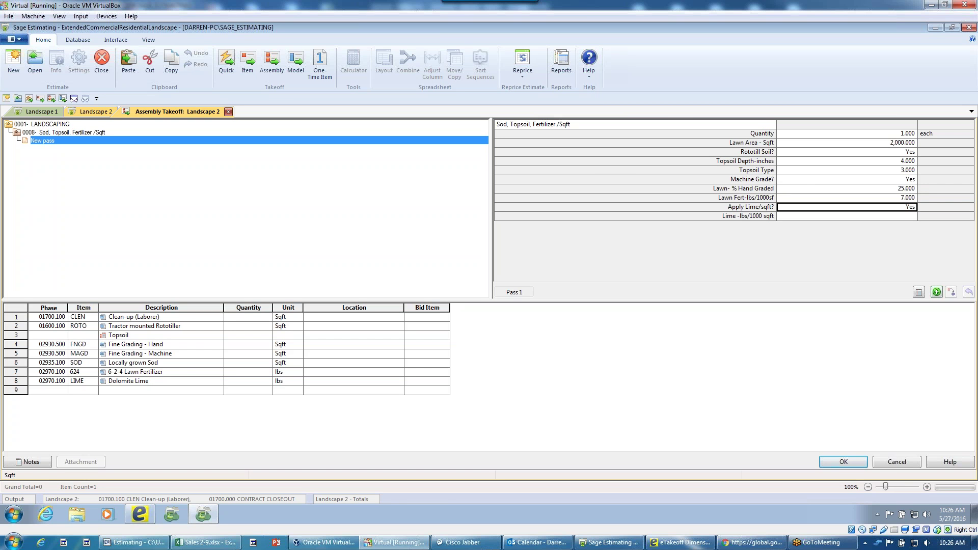
{"action": "key", "text": "Return"}
{"action": "type", "text": "5"}
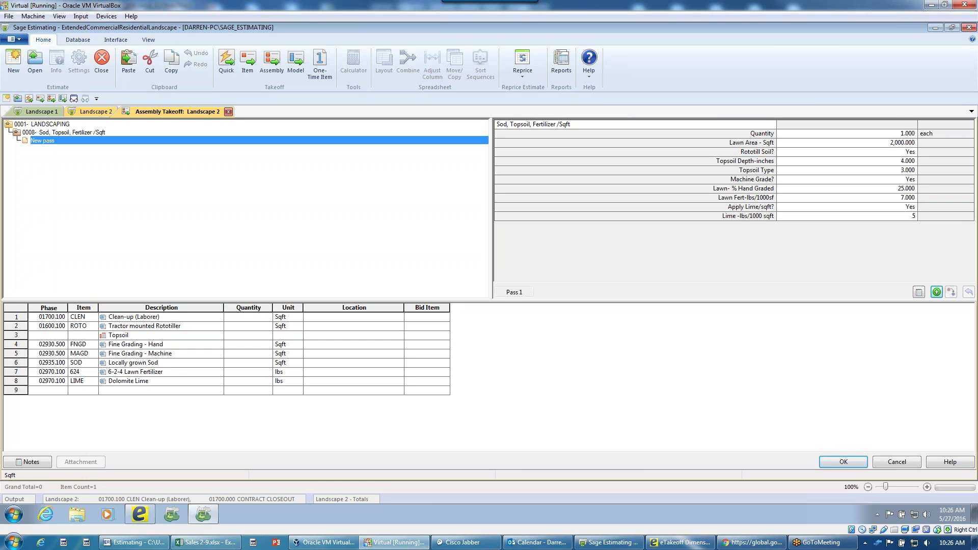
{"action": "left_click", "coordinate": [937, 292]}
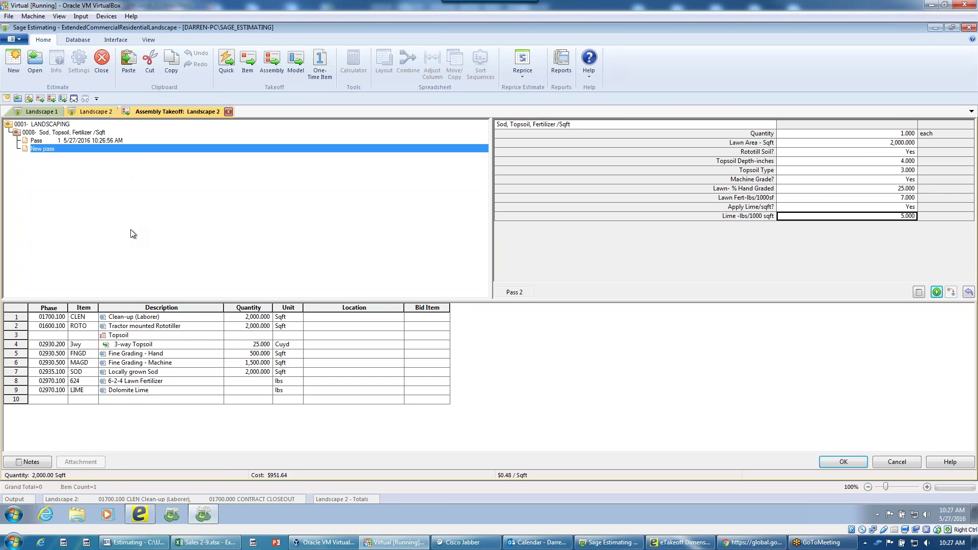
{"action": "left_click", "coordinate": [547, 125]}
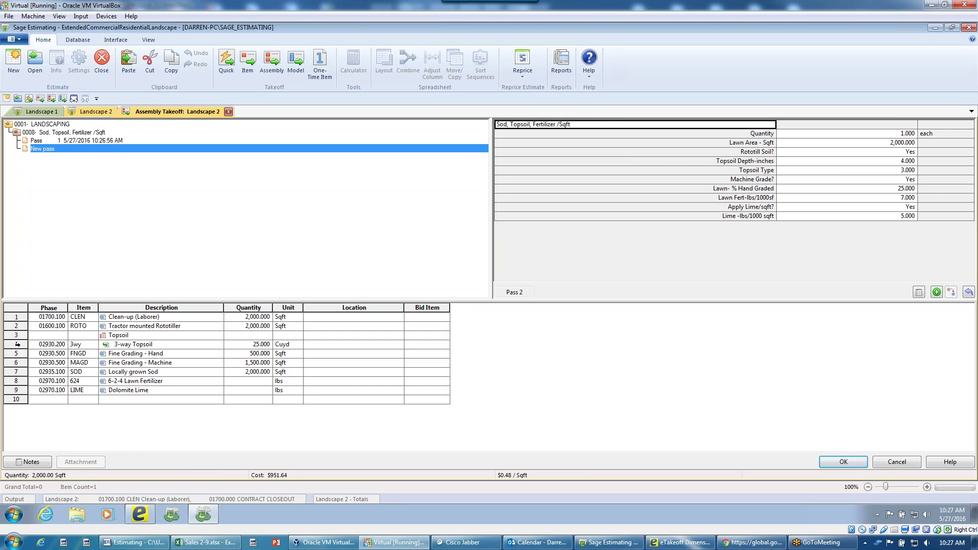
{"action": "right_click", "coordinate": [17, 345]}
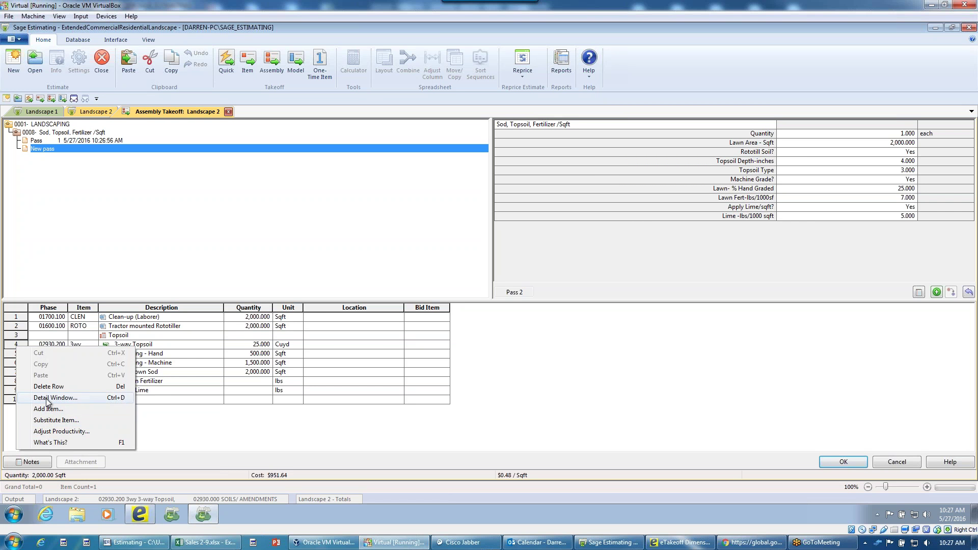
{"action": "left_click", "coordinate": [166, 251]}
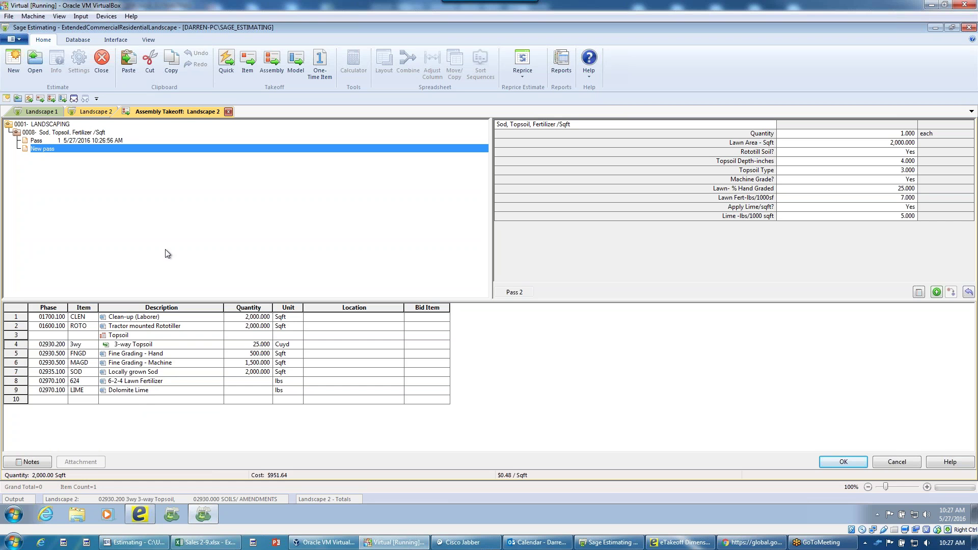
Change the lawn area of the existing sod assembly pass to 4000 sqft, and replace the pass.
{"action": "left_click", "coordinate": [116, 141]}
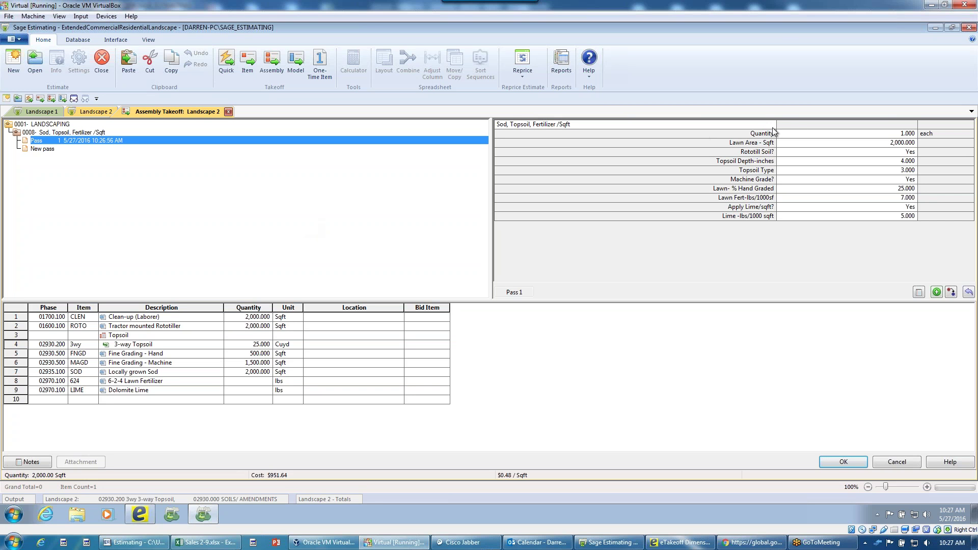
{"action": "left_click", "coordinate": [878, 144]}
{"action": "type", "text": "4000"}
{"action": "left_click", "coordinate": [894, 216]}
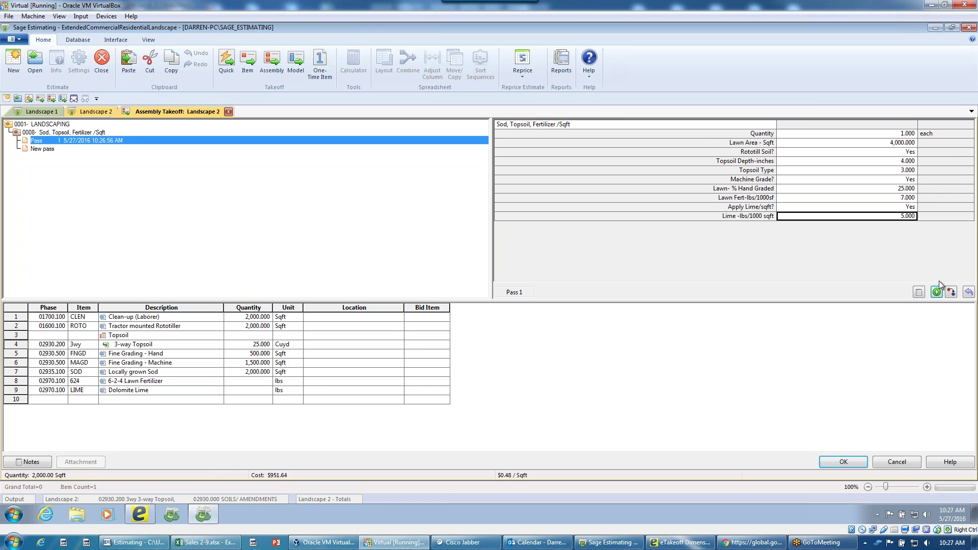
{"action": "left_click", "coordinate": [951, 292]}
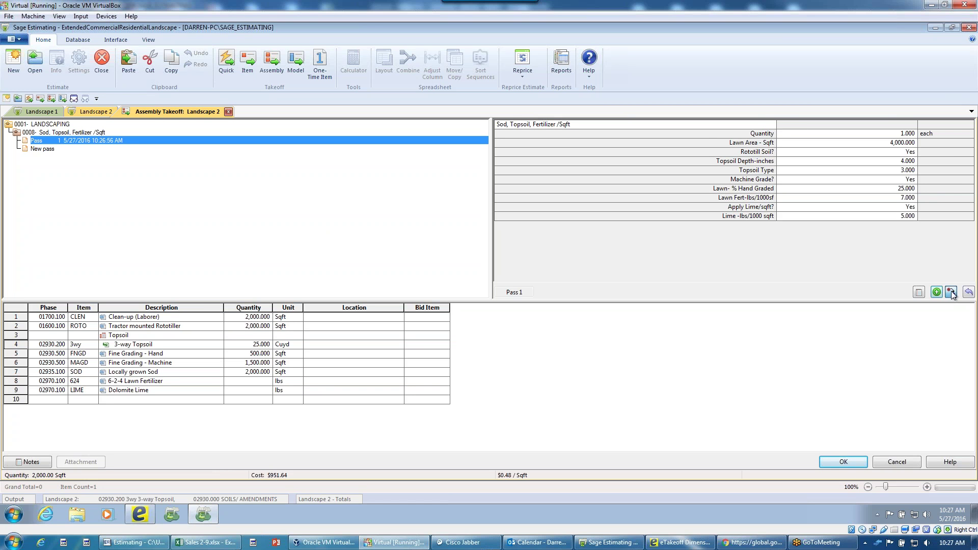
Review the pass audit of the sod assembly in an enlarged window, and accept the assembly takeoff into Landscape 2.
{"action": "right_click", "coordinate": [114, 185]}
{"action": "left_click", "coordinate": [143, 241]}
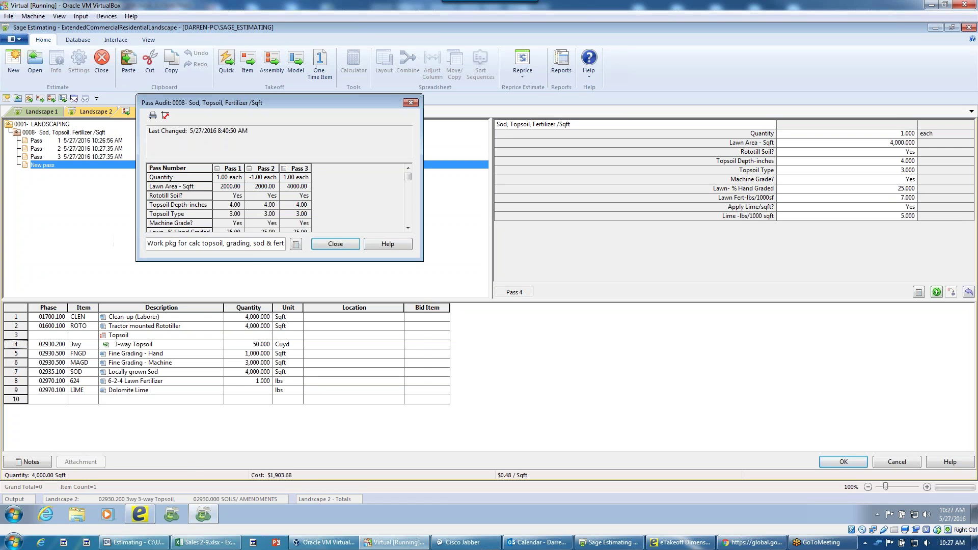
{"action": "left_click_drag", "start_coordinate": [252, 262], "coordinate": [253, 378]}
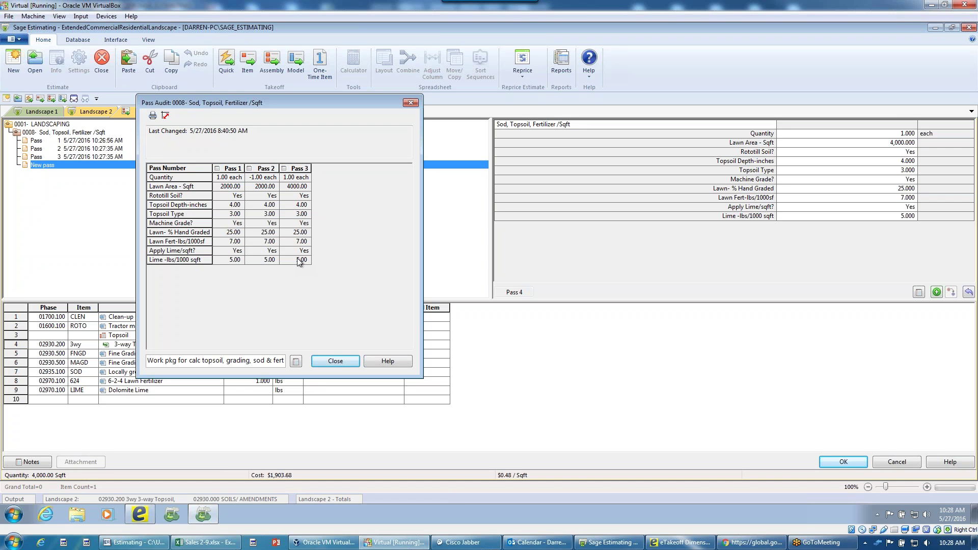
{"action": "left_click_drag", "start_coordinate": [250, 362], "coordinate": [145, 374]}
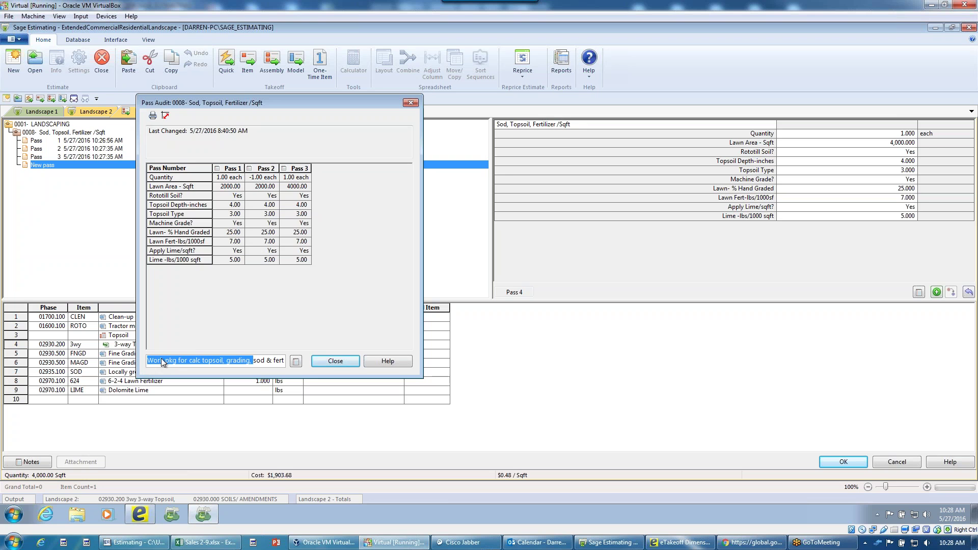
{"action": "left_click", "coordinate": [336, 361]}
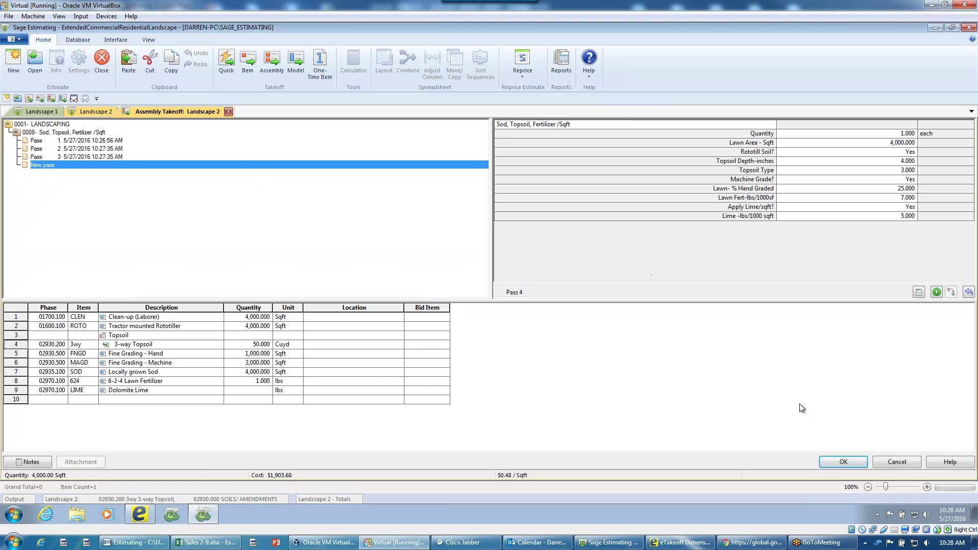
{"action": "left_click", "coordinate": [843, 461]}
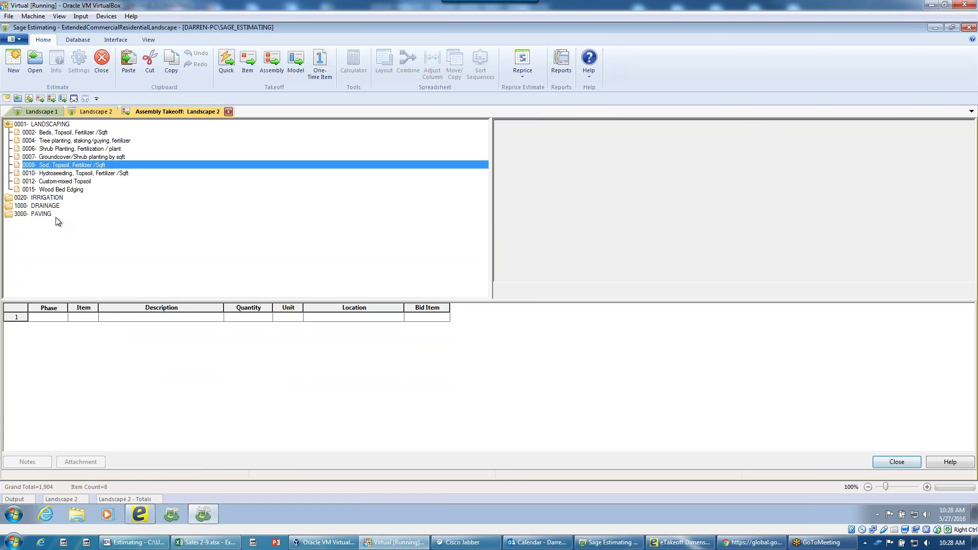
Expand the Irrigation, Drainage and Paving assembly groups and examine the assemblies they contain.
{"action": "left_click", "coordinate": [46, 199]}
{"action": "double_click", "coordinate": [45, 198]}
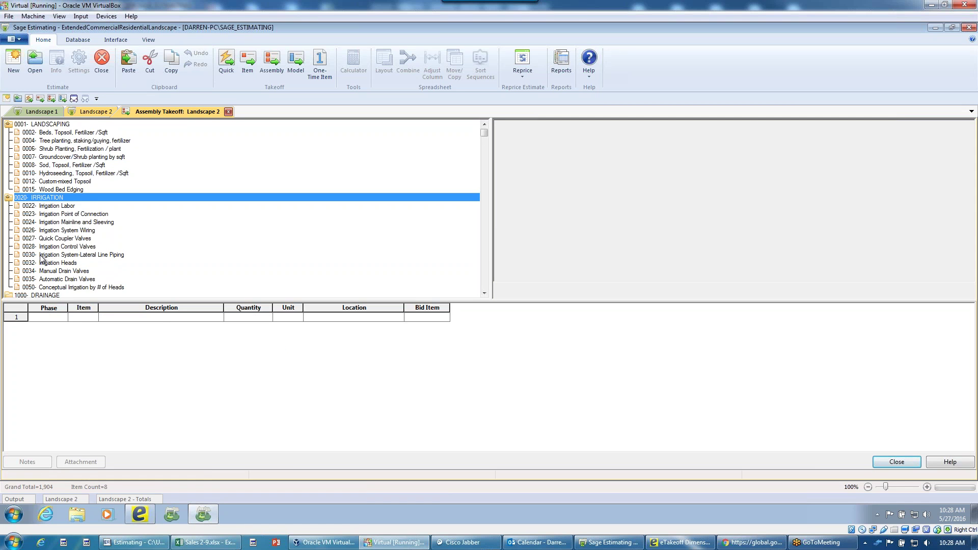
{"action": "scroll", "coordinate": [42, 260], "scroll_direction": "down", "scroll_amount": 1}
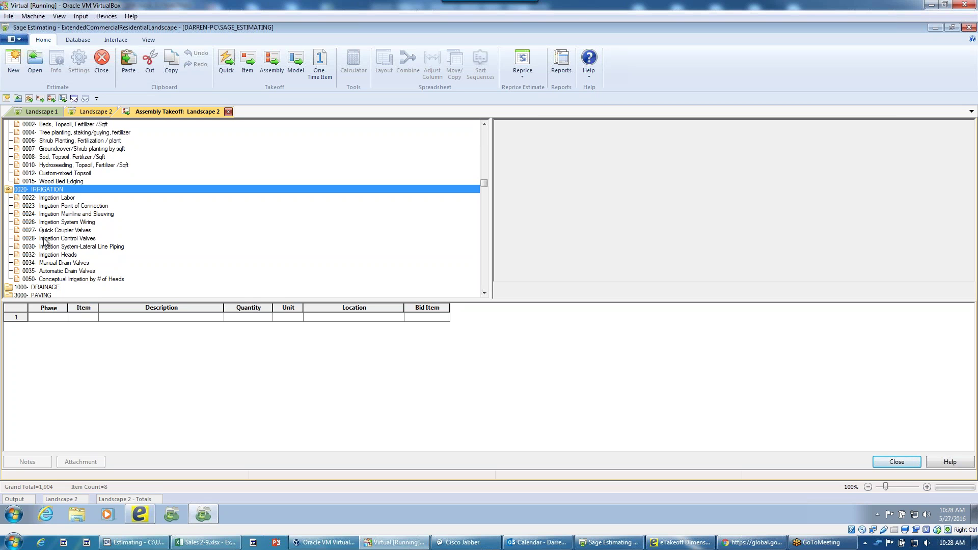
{"action": "scroll", "coordinate": [61, 228], "scroll_direction": "down", "scroll_amount": 1}
{"action": "left_click", "coordinate": [49, 281]}
{"action": "double_click", "coordinate": [49, 280]}
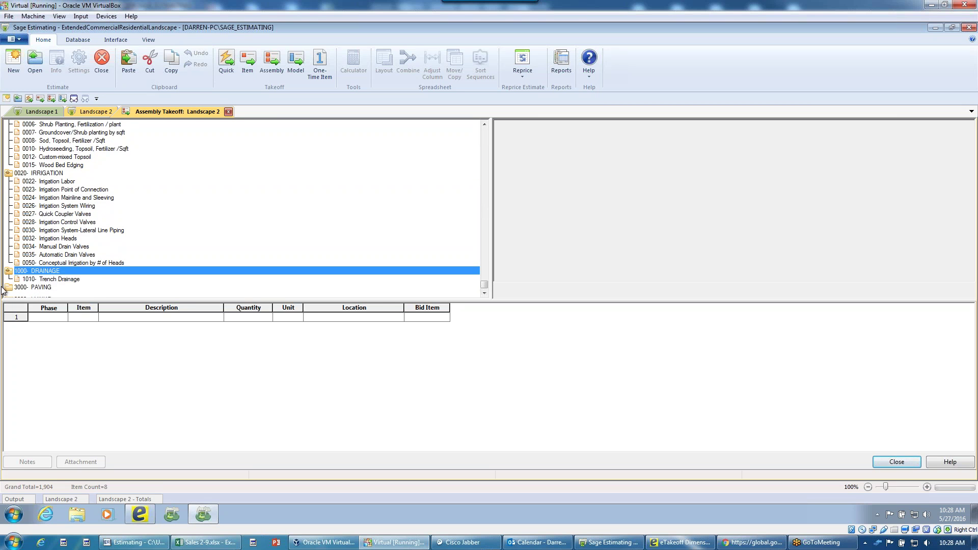
{"action": "left_click", "coordinate": [42, 288]}
{"action": "double_click", "coordinate": [42, 288]}
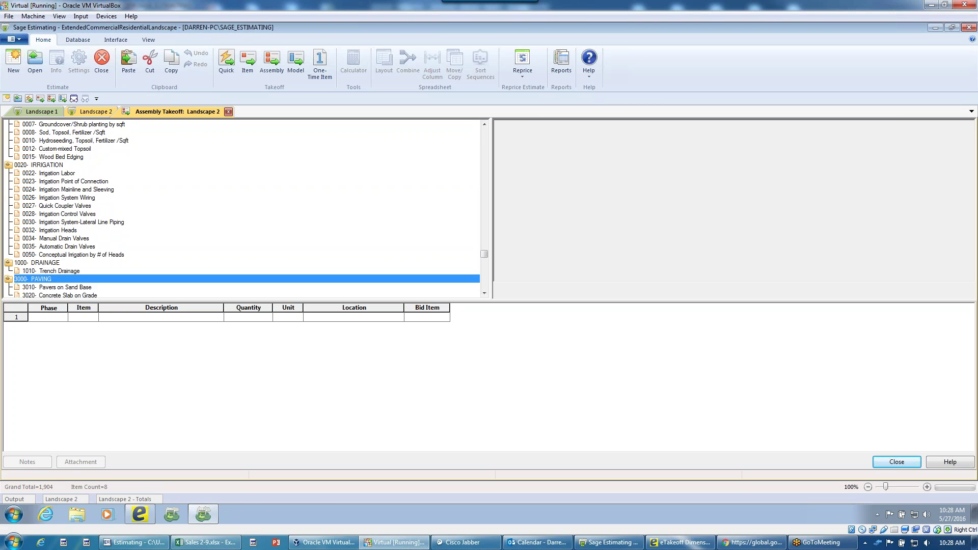
Inspect the variables of the 1010 Trench Drainage assembly, and leave the assembly takeoff without adding it.
{"action": "double_click", "coordinate": [64, 272]}
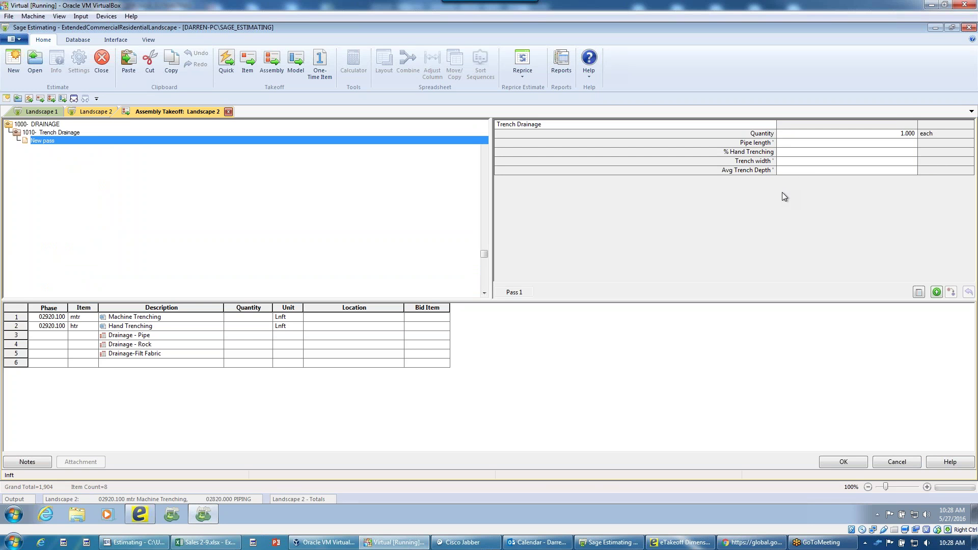
{"action": "left_click", "coordinate": [908, 463]}
{"action": "left_click", "coordinate": [908, 463]}
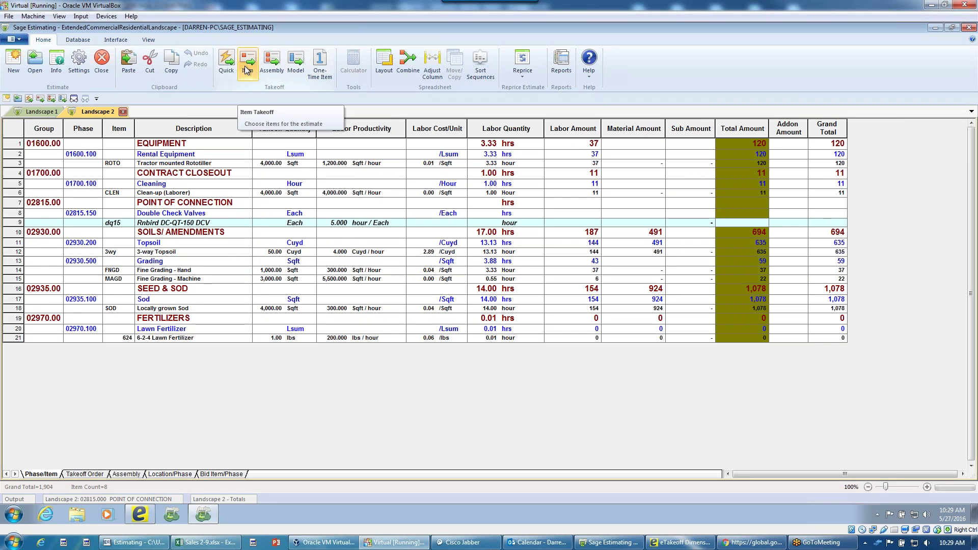
{"action": "left_click", "coordinate": [272, 62]}
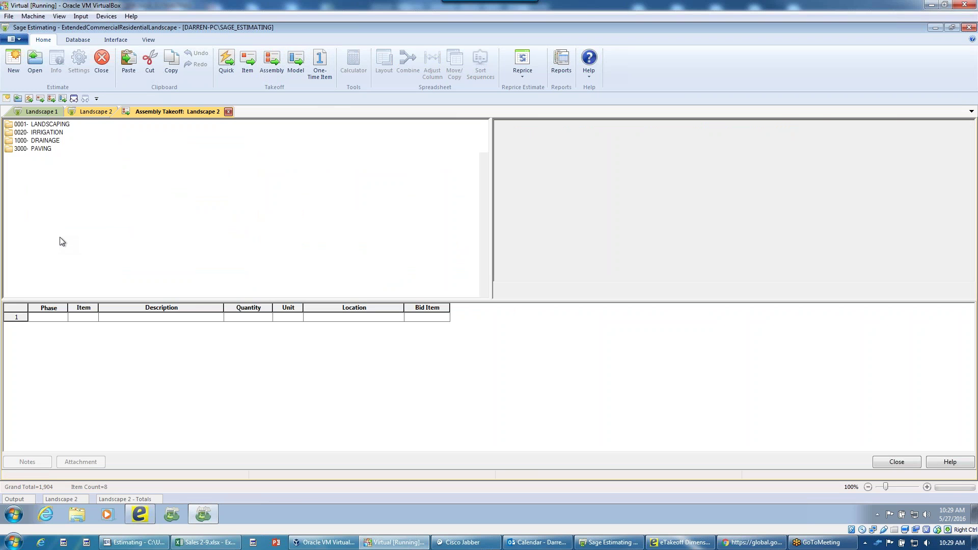
{"action": "left_click", "coordinate": [897, 462]}
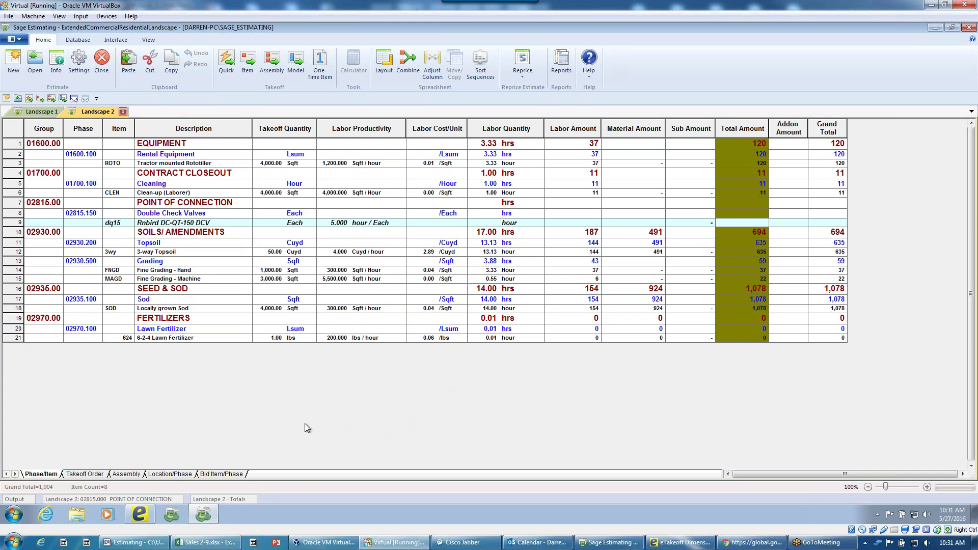
Switch to eTakeoff Dimension and examine the traced sod area on the LA1 landscape plan and the pattern search tool.
{"action": "left_click", "coordinate": [136, 514]}
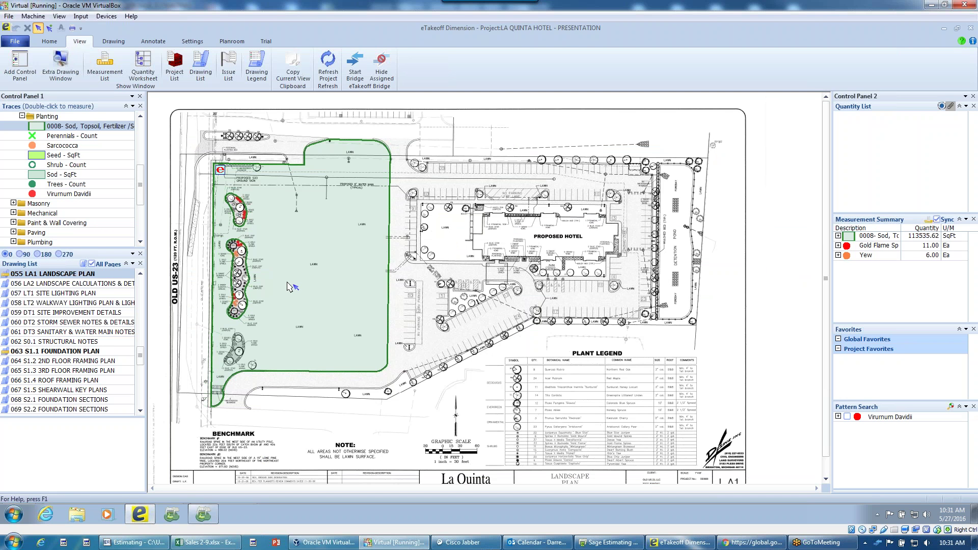
{"action": "scroll", "coordinate": [288, 287], "scroll_direction": "up", "scroll_amount": 1}
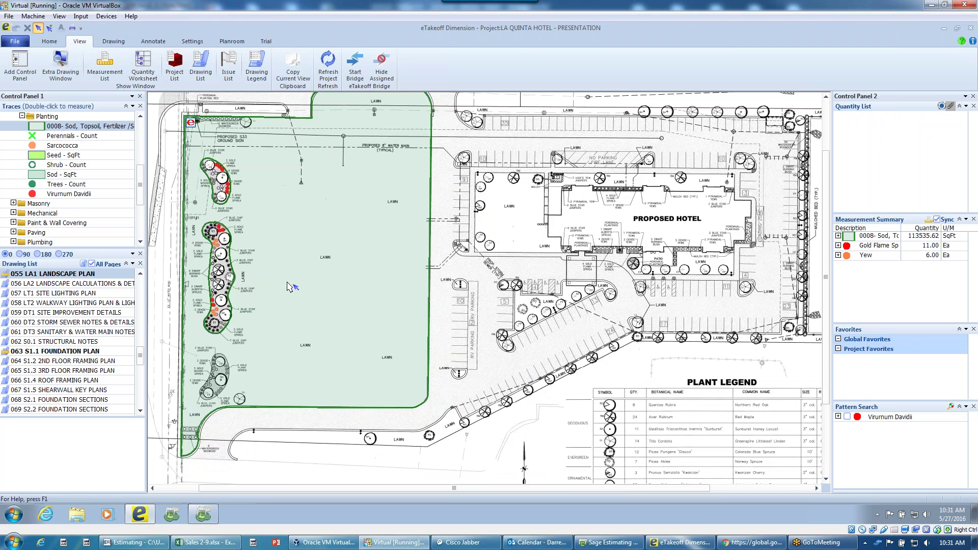
{"action": "scroll", "coordinate": [288, 286], "scroll_direction": "up", "scroll_amount": 1}
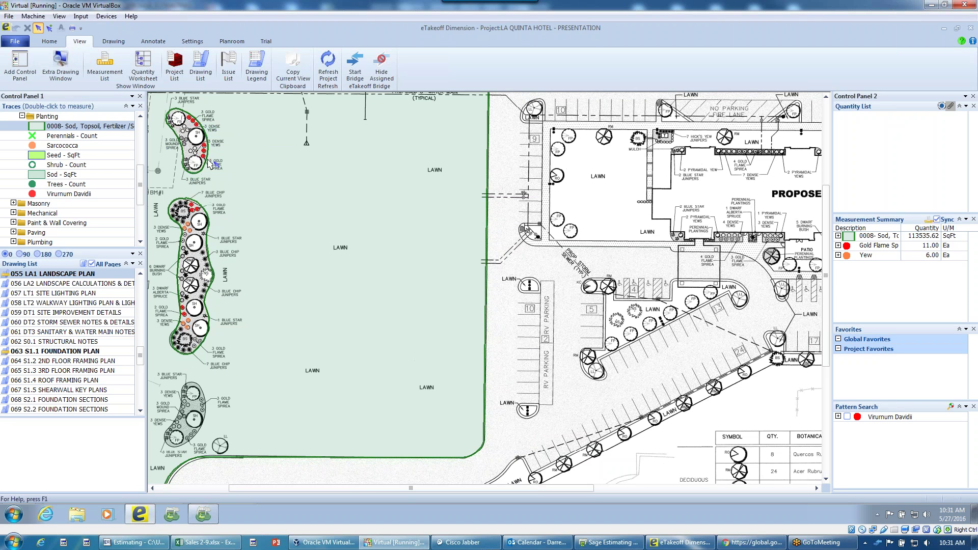
{"action": "mouse_move", "coordinate": [212, 187]}
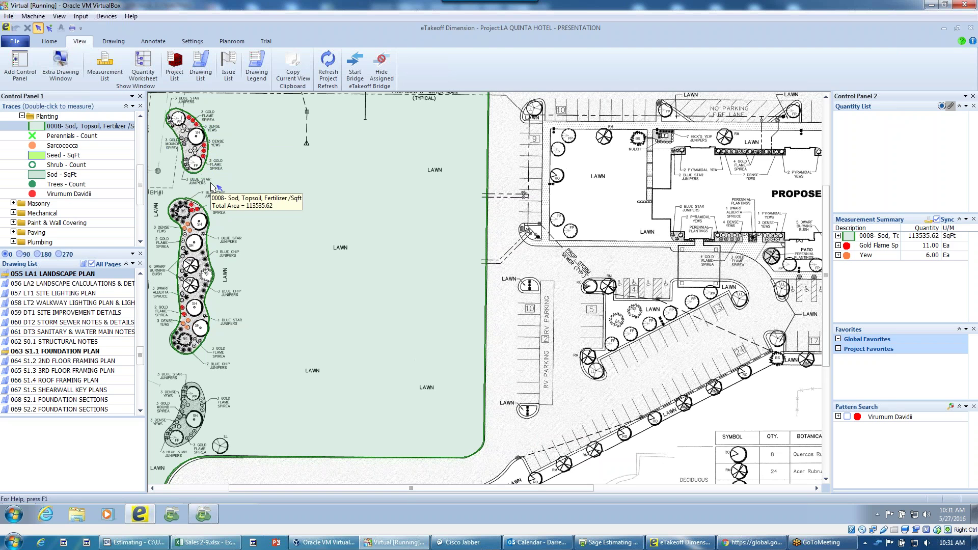
{"action": "left_click", "coordinate": [112, 42]}
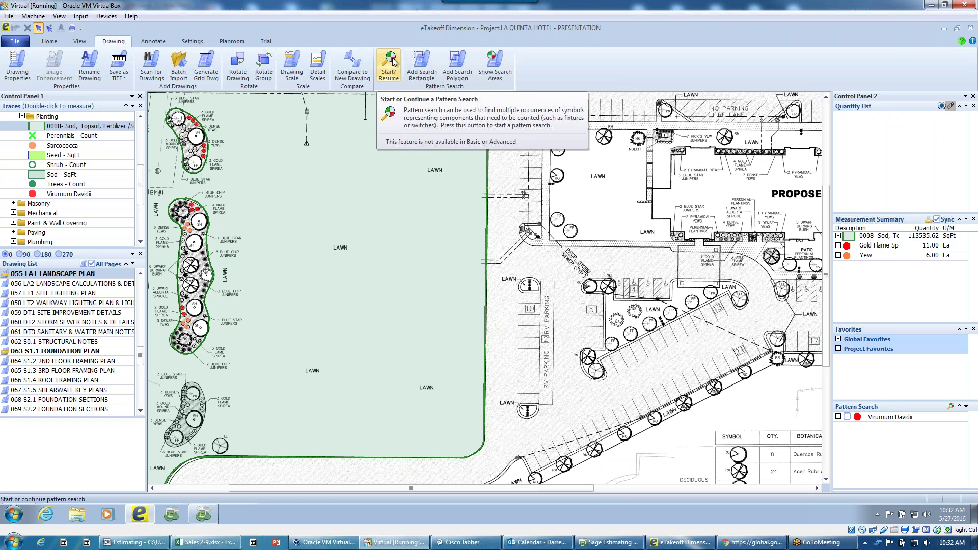
{"action": "left_click", "coordinate": [49, 43]}
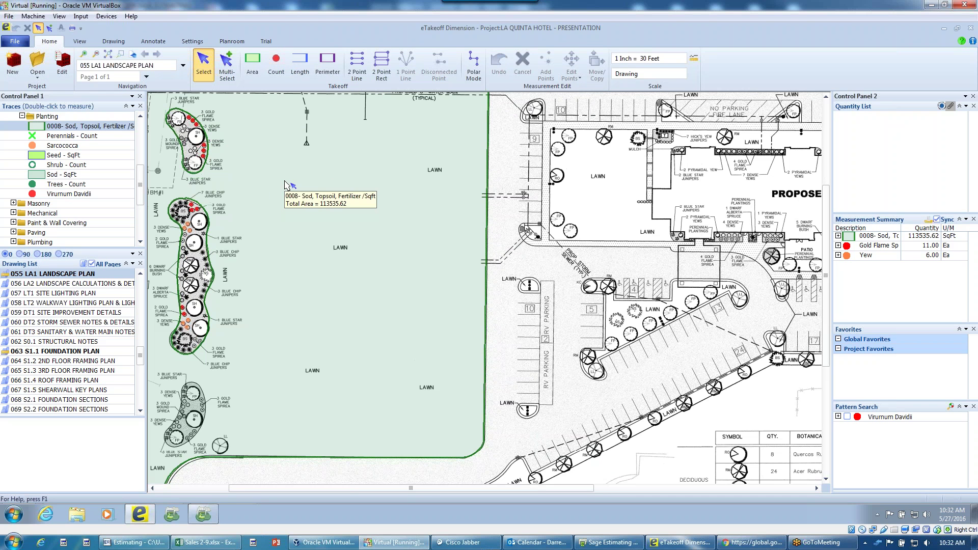
Start eTakeoff Bridge, look through its estimating item resources, and minimize the Bridge window.
{"action": "left_click", "coordinate": [81, 42]}
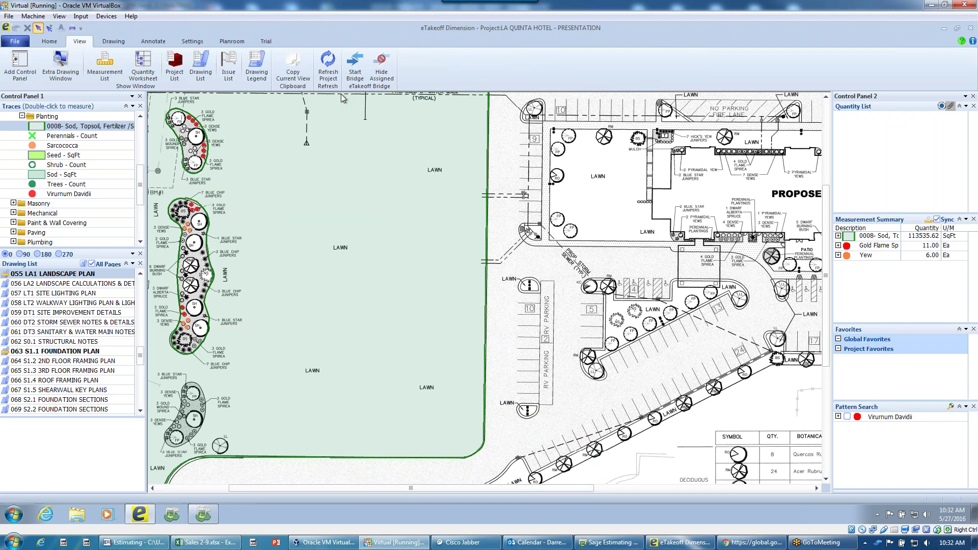
{"action": "left_click", "coordinate": [354, 78]}
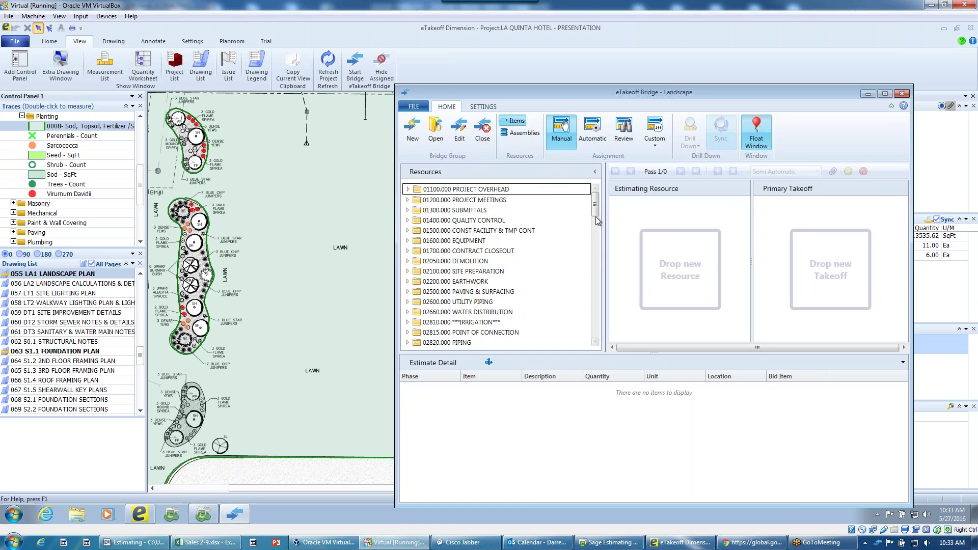
{"action": "left_click_drag", "start_coordinate": [598, 209], "coordinate": [600, 272]}
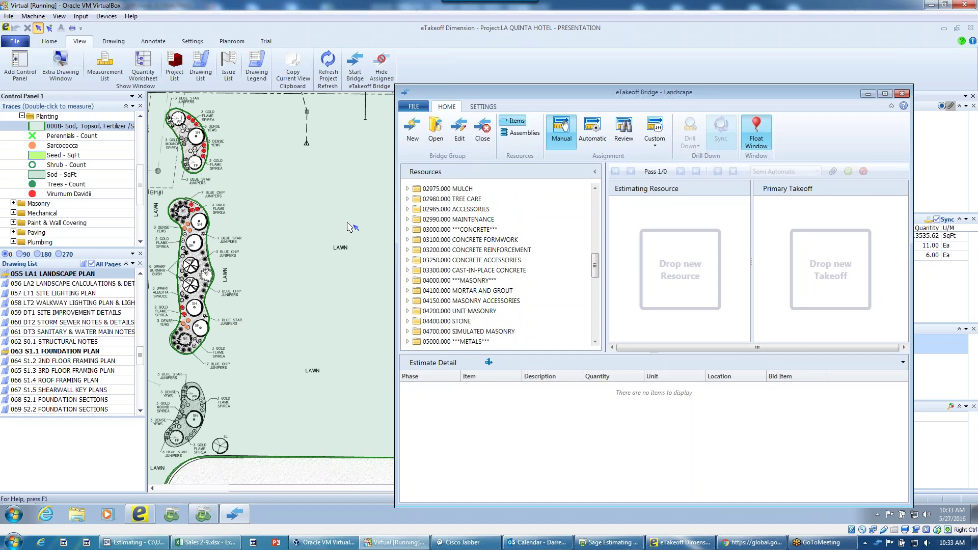
{"action": "left_click", "coordinate": [869, 96]}
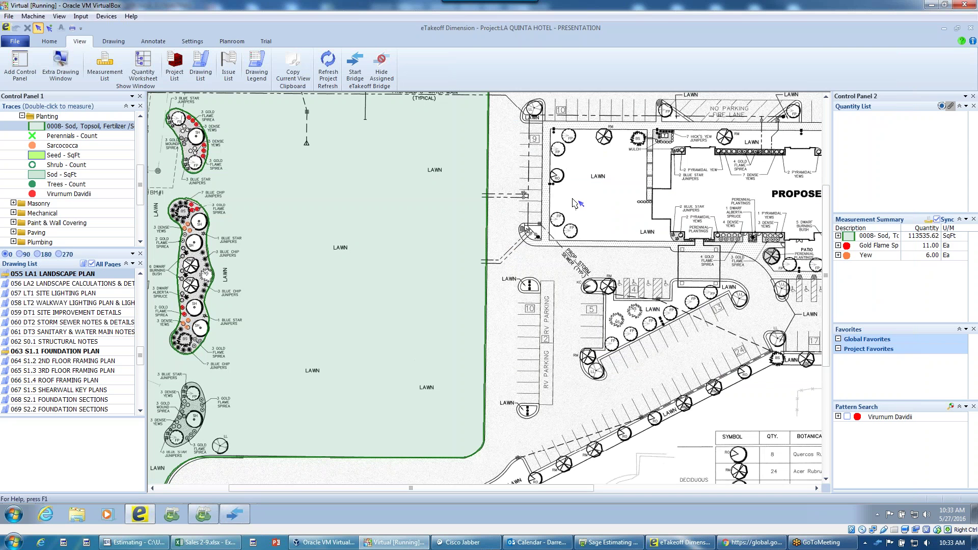
Trace the lawn between the parking stalls and the hotel's west side with the 0008 Sod, Topsoil, Fertilizer /Sqft trace, following the stepped building edge.
{"action": "scroll", "coordinate": [576, 203], "scroll_direction": "up", "scroll_amount": 1}
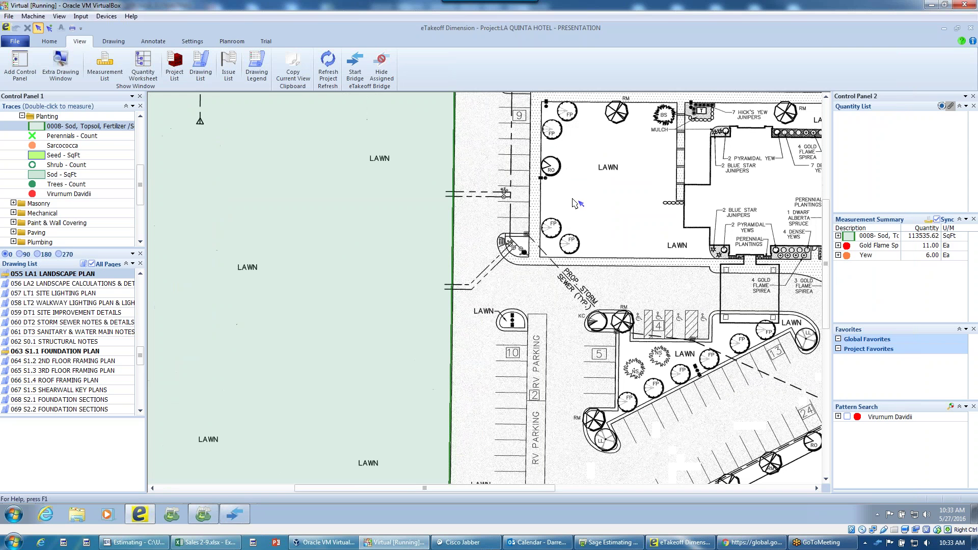
{"action": "left_click_drag", "start_coordinate": [577, 225], "coordinate": [562, 233]}
{"action": "double_click", "coordinate": [82, 127]}
{"action": "left_click", "coordinate": [507, 155]}
{"action": "left_click", "coordinate": [641, 154]}
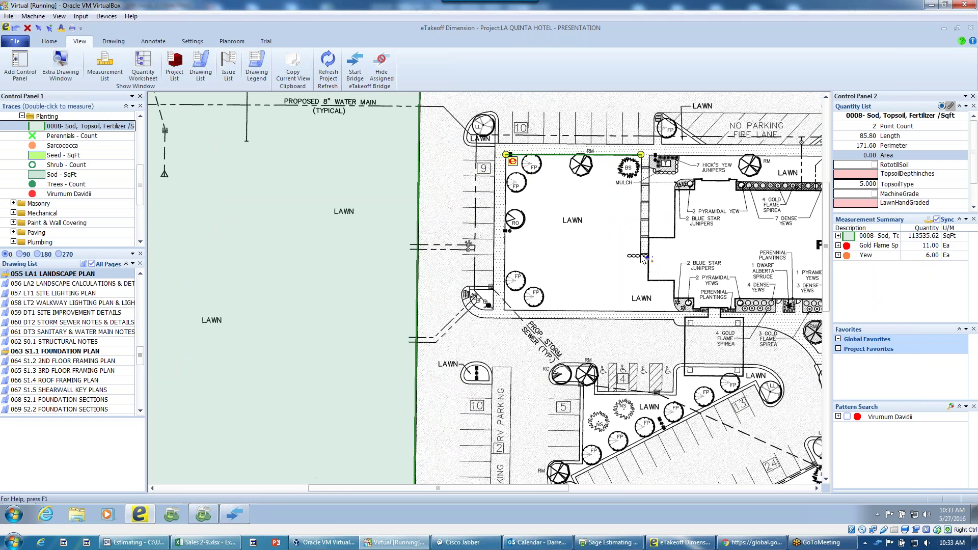
{"action": "left_click", "coordinate": [641, 253]}
{"action": "left_click", "coordinate": [647, 253]}
{"action": "left_click", "coordinate": [648, 279]}
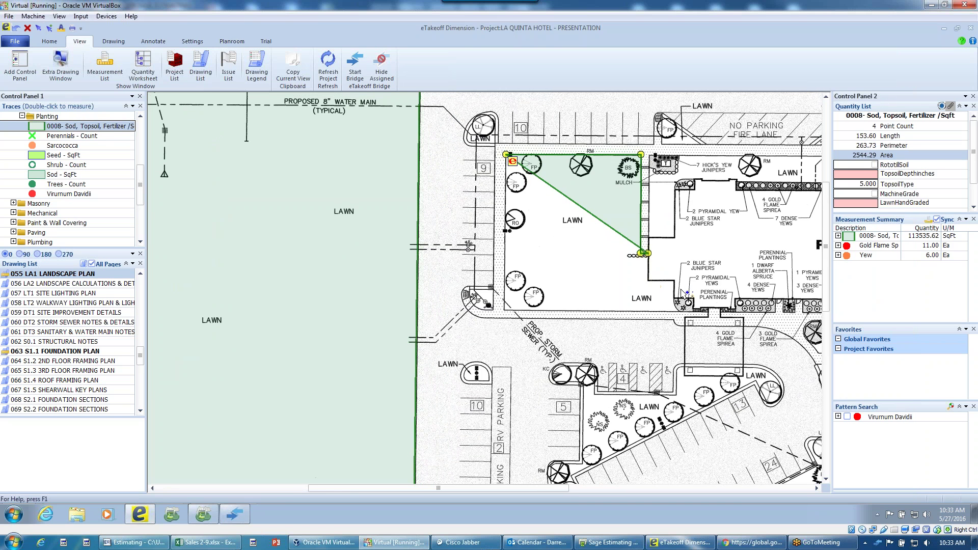
{"action": "left_click", "coordinate": [674, 281]}
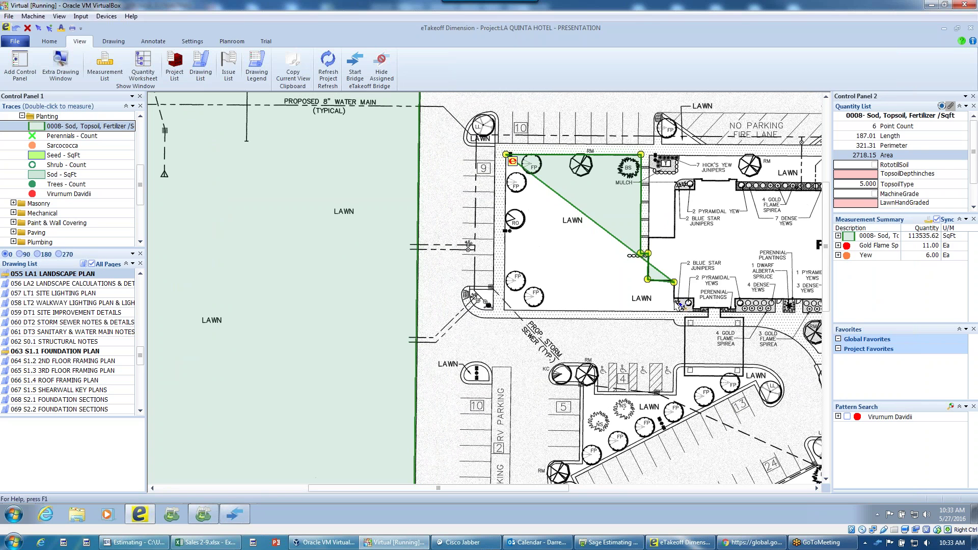
{"action": "left_click", "coordinate": [675, 302]}
{"action": "left_click", "coordinate": [678, 310]}
{"action": "left_click", "coordinate": [680, 312]}
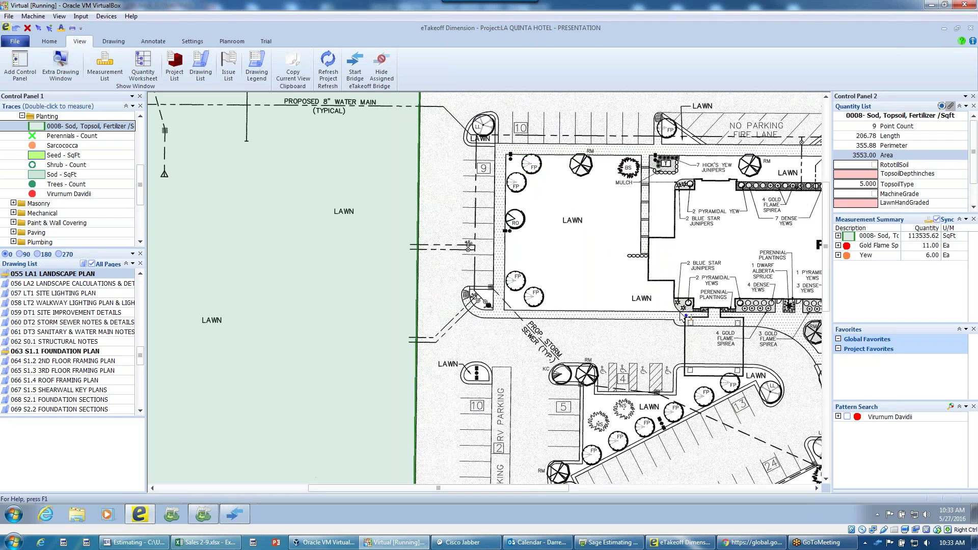
{"action": "double_click", "coordinate": [504, 309]}
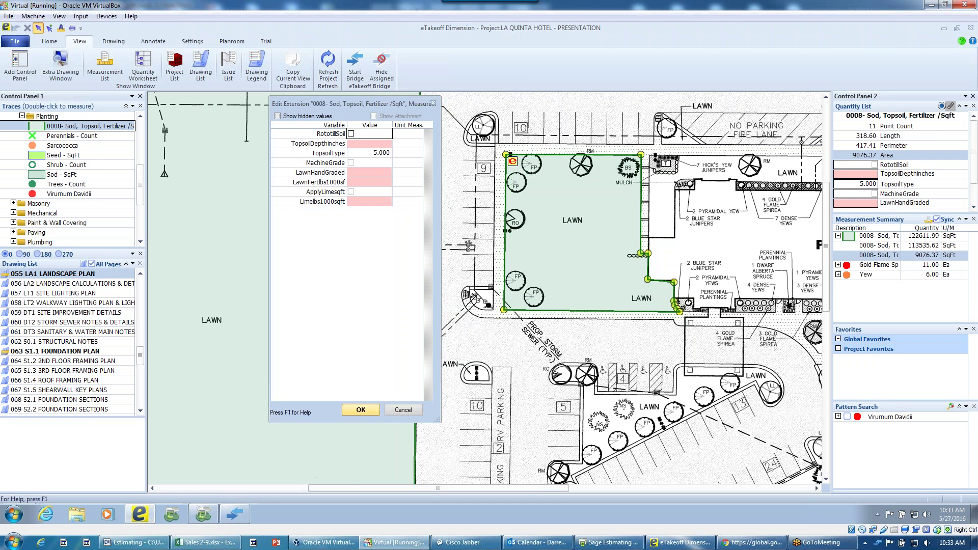
In the traced lawn's extension variables, enable RototillSoil and MachineGrade and set TopsoilDepthinches to 5, keeping the default TopsoilType.
{"action": "left_click_drag", "start_coordinate": [368, 103], "coordinate": [391, 104]}
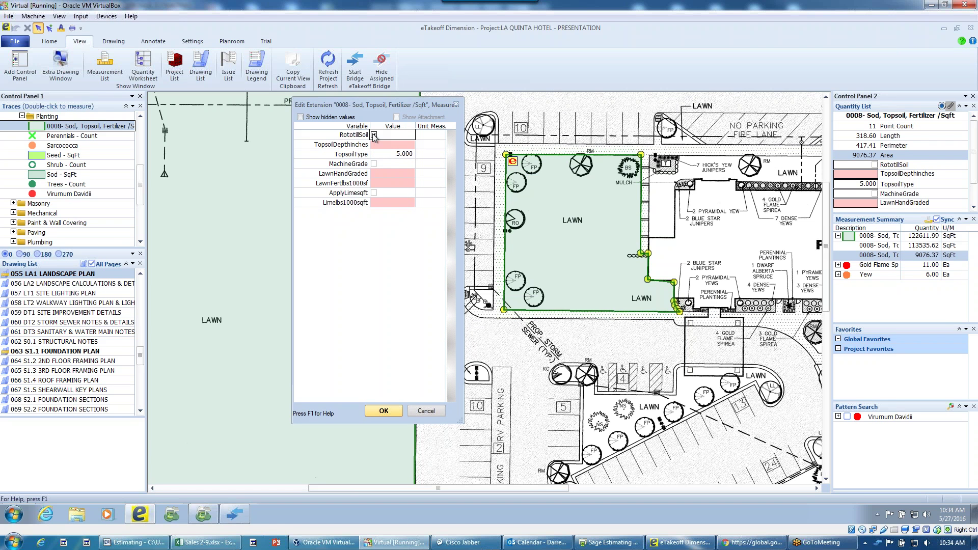
{"action": "left_click", "coordinate": [381, 146]}
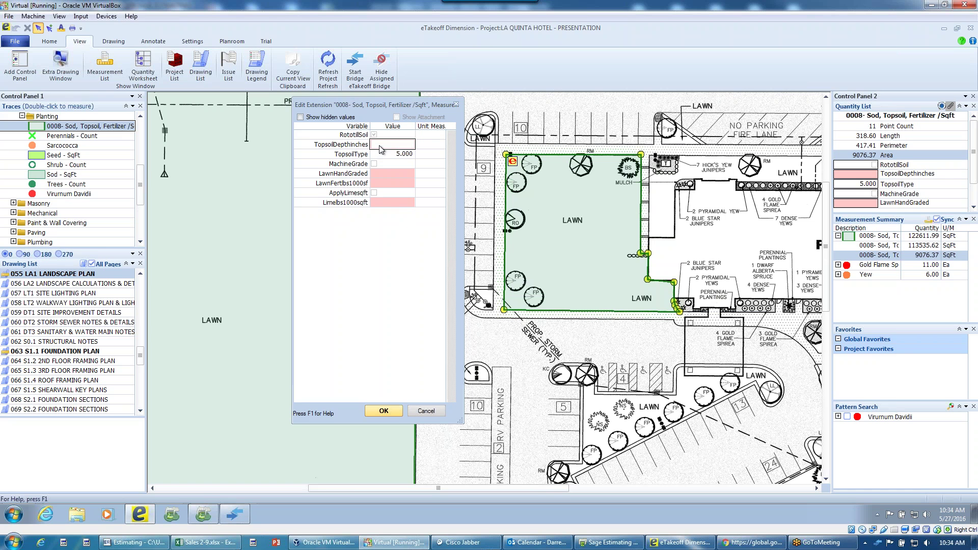
{"action": "type", "text": "5"}
{"action": "left_click", "coordinate": [398, 154]}
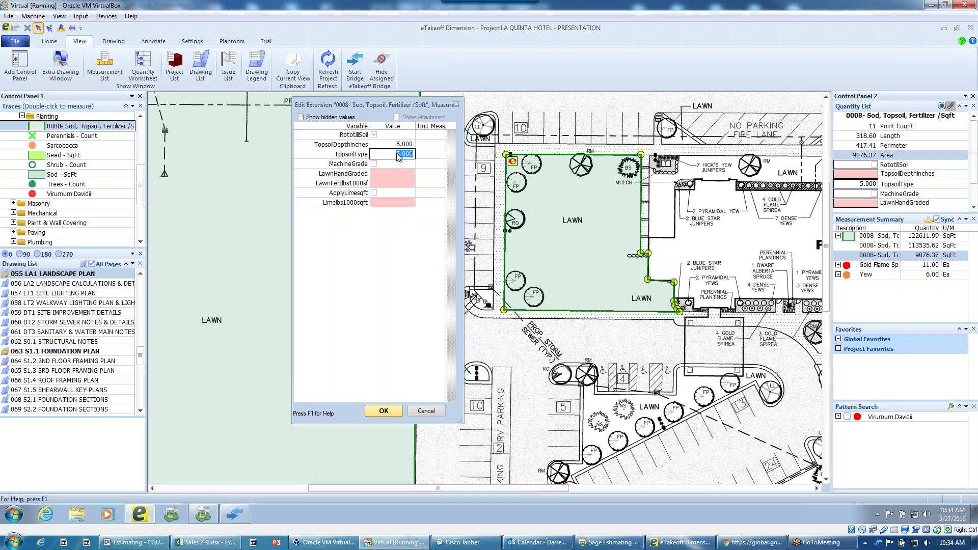
{"action": "left_click", "coordinate": [398, 164]}
{"action": "mouse_move", "coordinate": [399, 154]}
{"action": "left_click", "coordinate": [374, 165]}
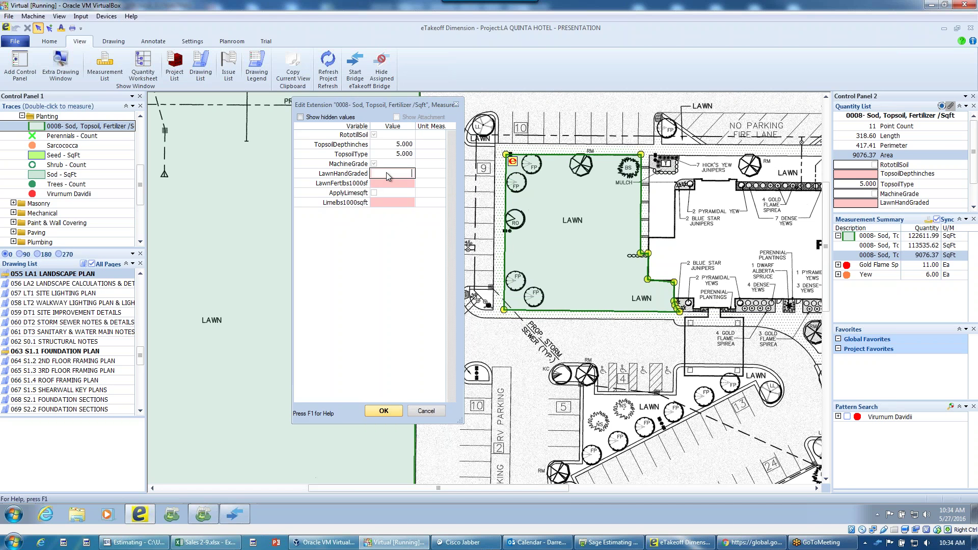
Set LawnHandGraded to 25 and LawnFertbs1000sf to 5, enable ApplyLimesqft, set Limelbs1000sqft to 5, and accept the extension values.
{"action": "type", "text": "25"}
{"action": "key", "text": "Tab"}
{"action": "type", "text": "5"}
{"action": "key", "text": "Tab"}
{"action": "key", "text": "Tab"}
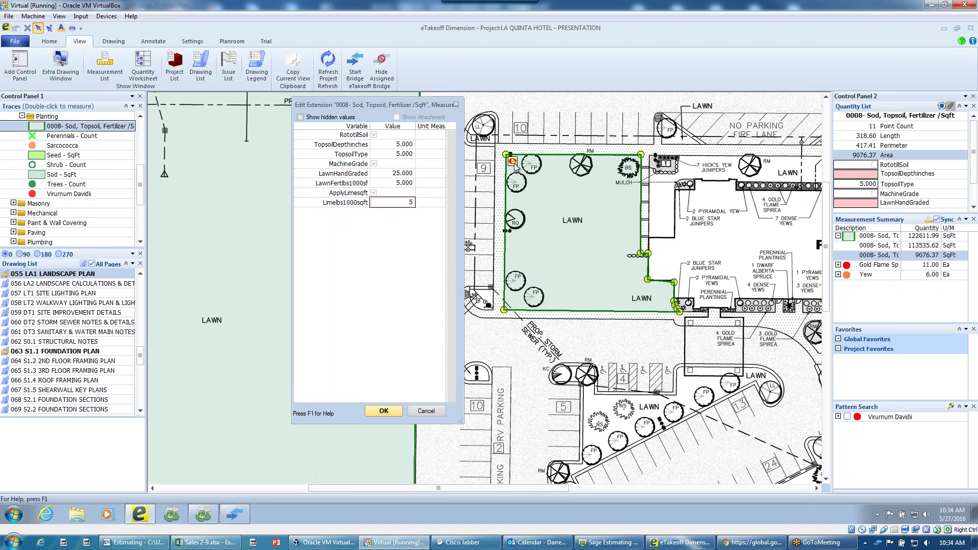
{"action": "left_click", "coordinate": [383, 410]}
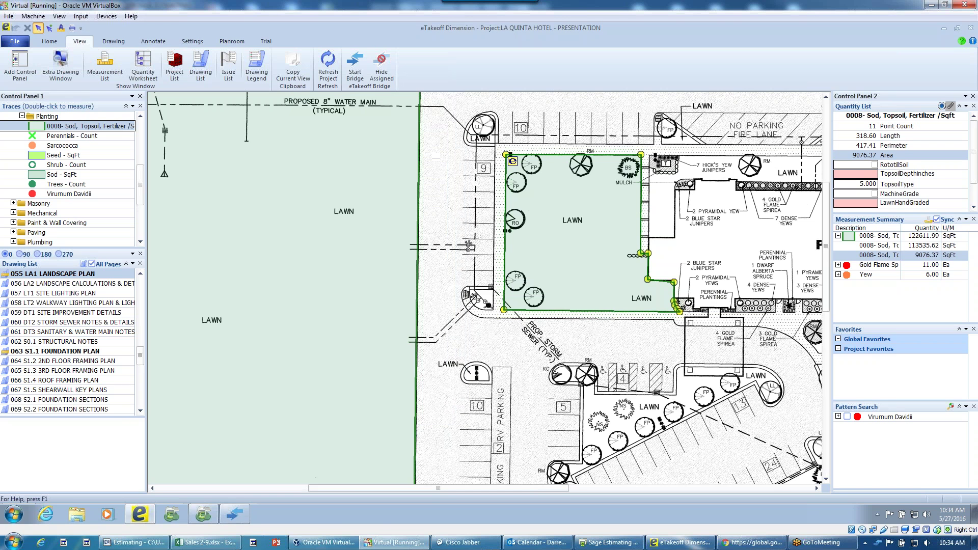
Rename the newly traced sod measurement with the estimator's first name.
{"action": "double_click", "coordinate": [552, 225]}
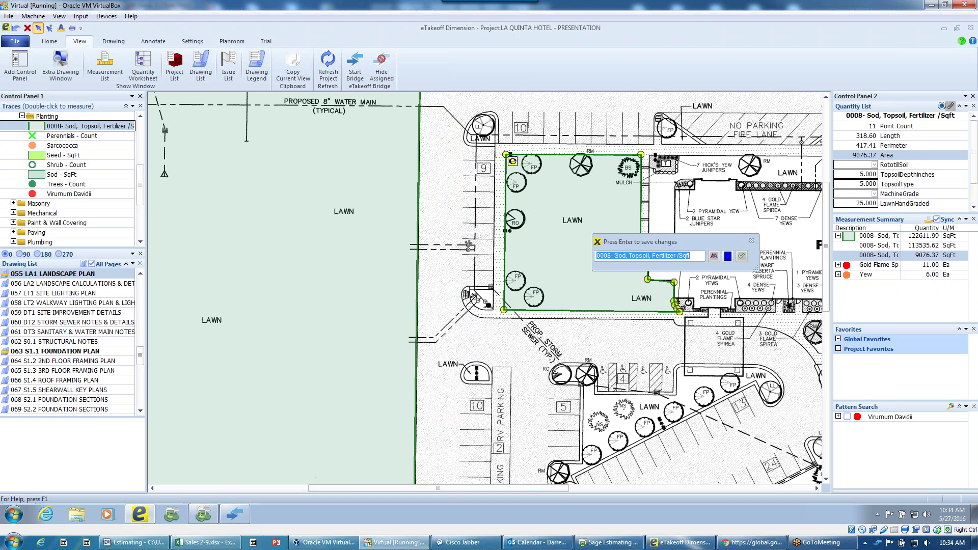
{"action": "type", "text": "Darren"}
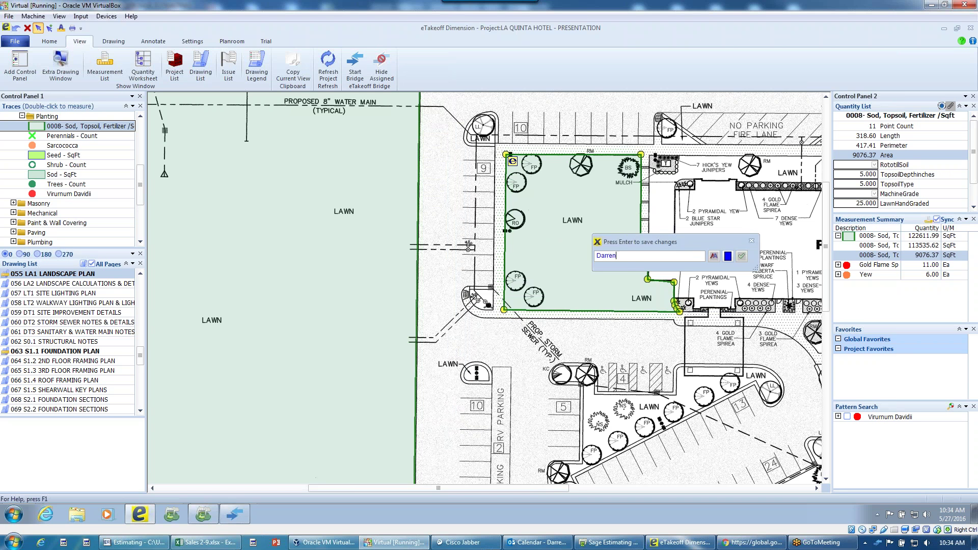
{"action": "key", "text": "Return"}
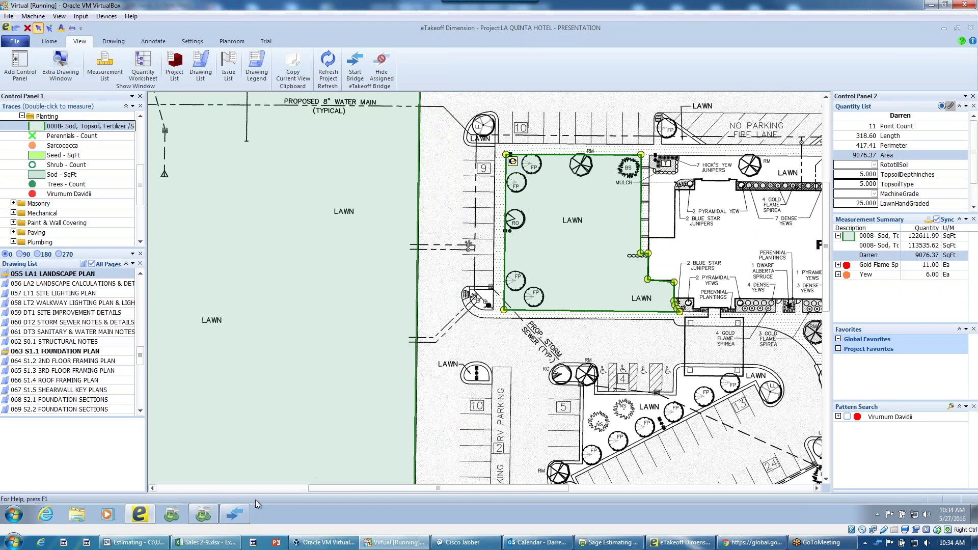
Switch to eTakeoff Bridge, change to automatic assignment, and inspect the assembly matched to the original 0008 sod takeoff.
{"action": "left_click", "coordinate": [241, 514]}
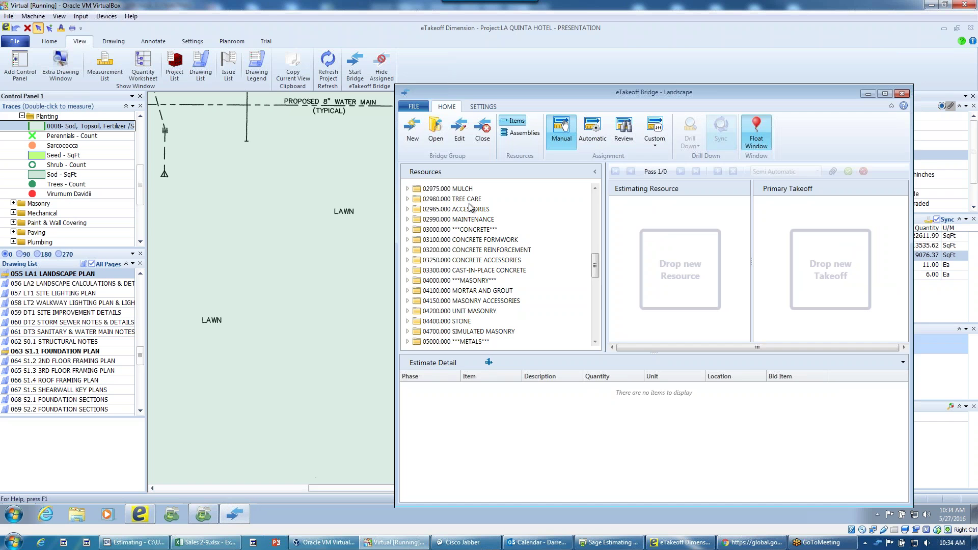
{"action": "left_click", "coordinate": [593, 132]}
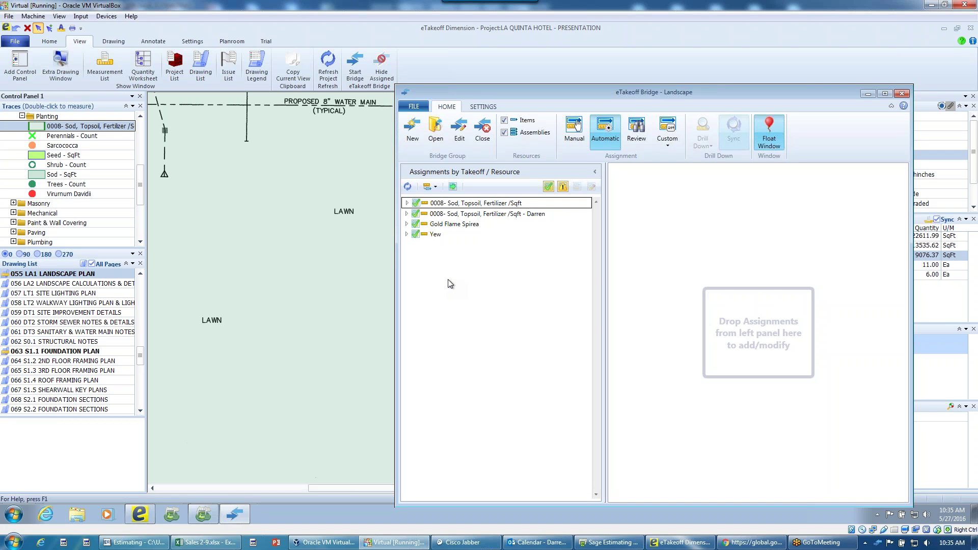
{"action": "left_click", "coordinate": [406, 203]}
{"action": "left_click", "coordinate": [433, 214]}
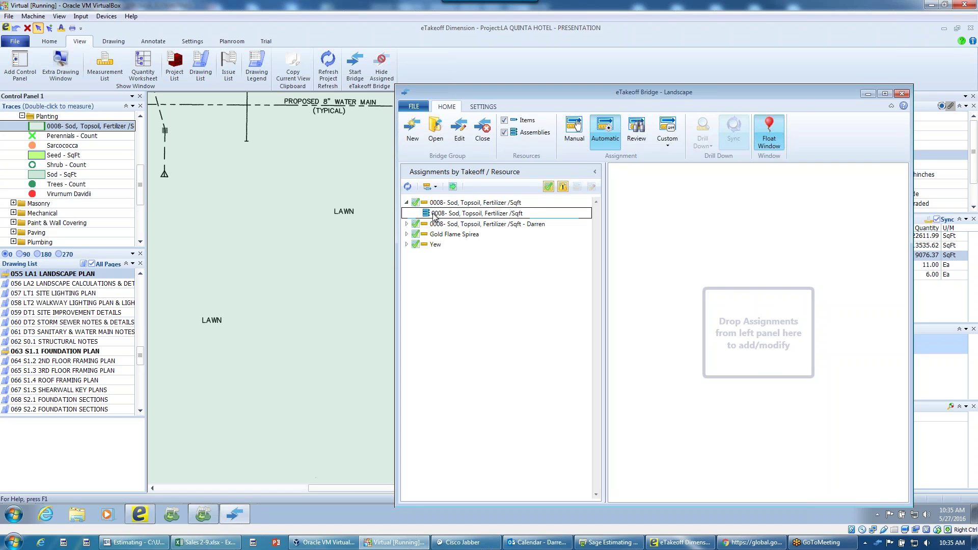
{"action": "left_click", "coordinate": [733, 326]}
{"action": "left_click", "coordinate": [490, 224]}
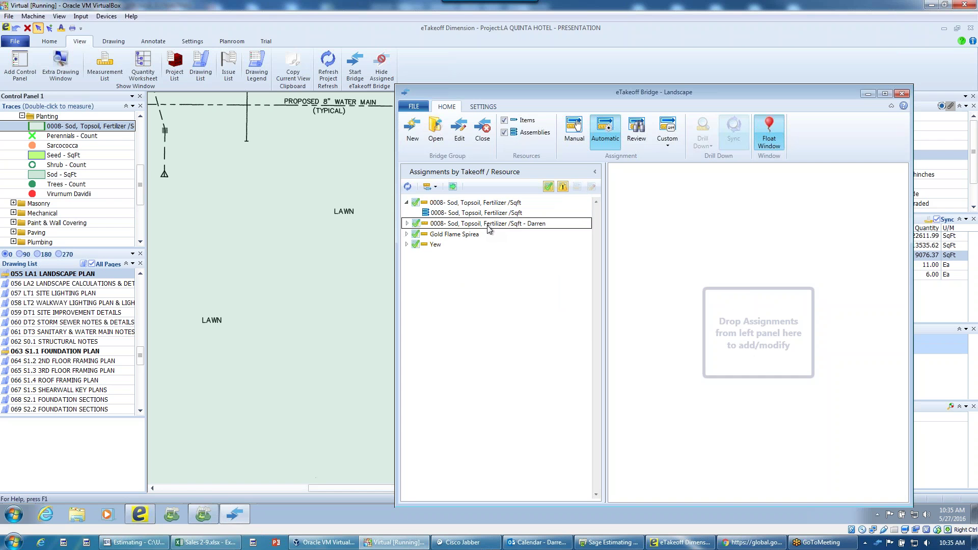
Load the 0008 sod assembly assigned to the renamed takeoff, add its pass to the estimate detail, and accept the assignment.
{"action": "left_click", "coordinate": [407, 224]}
{"action": "left_click", "coordinate": [426, 234]}
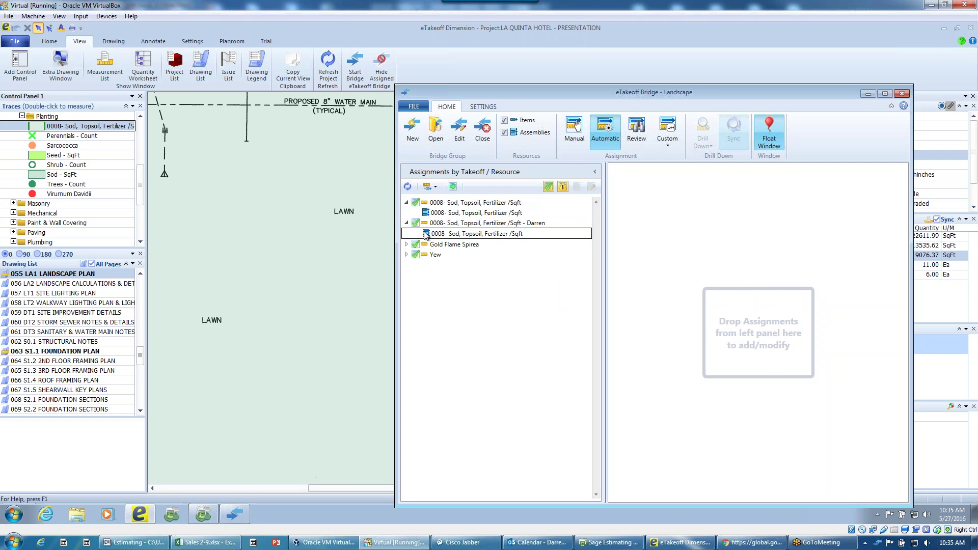
{"action": "left_click_drag", "start_coordinate": [426, 234], "coordinate": [694, 228]}
{"action": "left_click_drag", "start_coordinate": [699, 96], "coordinate": [611, 82]}
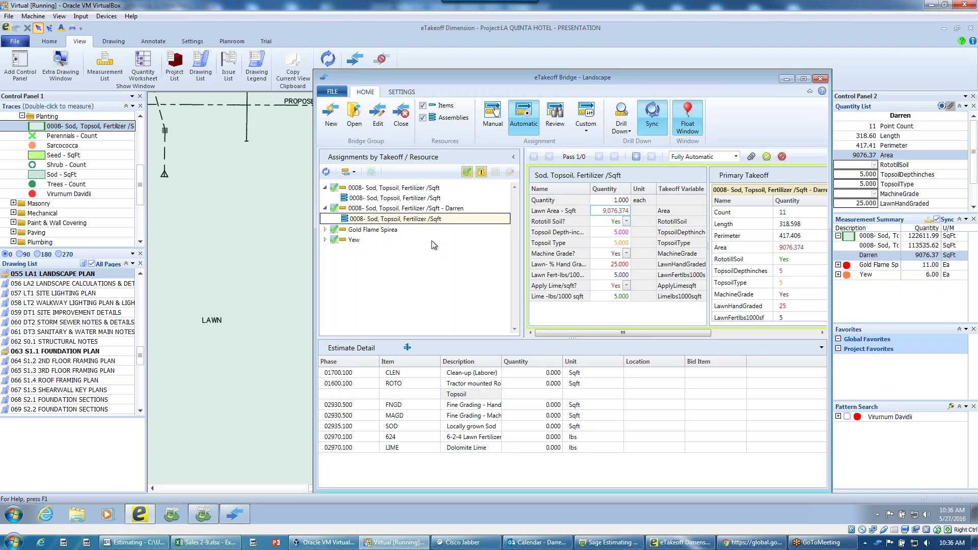
{"action": "left_click", "coordinate": [637, 156]}
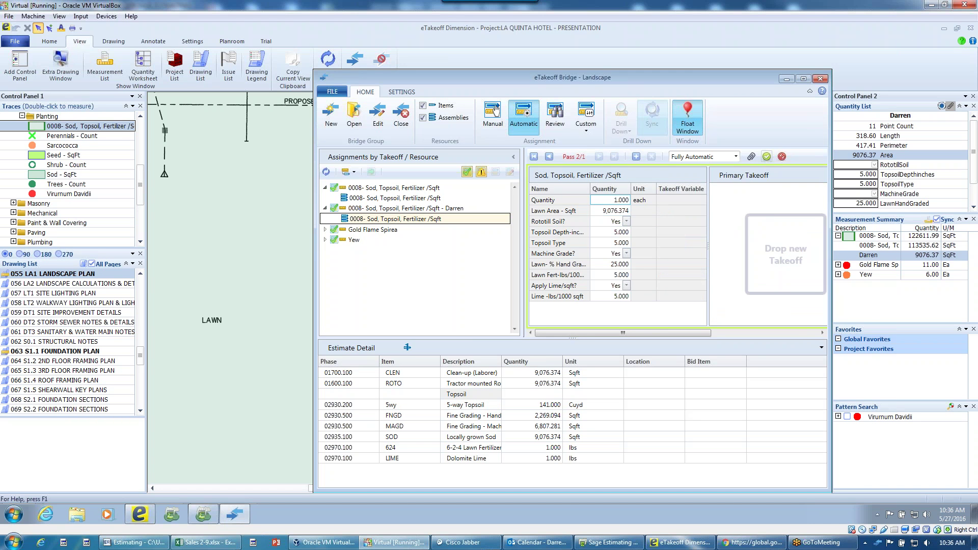
{"action": "left_click", "coordinate": [767, 158]}
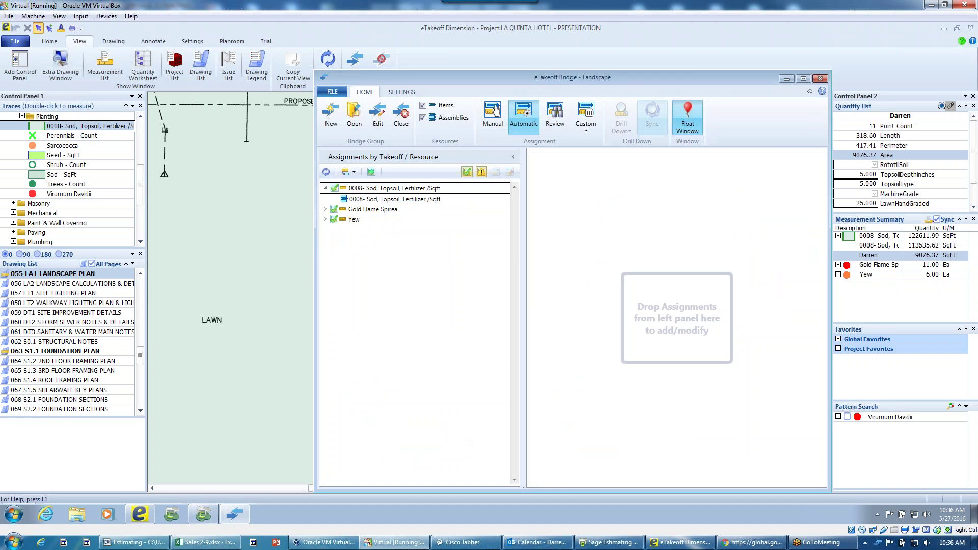
Review the completed assignments and expand the renamed sod takeoff to see its linked assembly.
{"action": "left_click", "coordinate": [559, 117]}
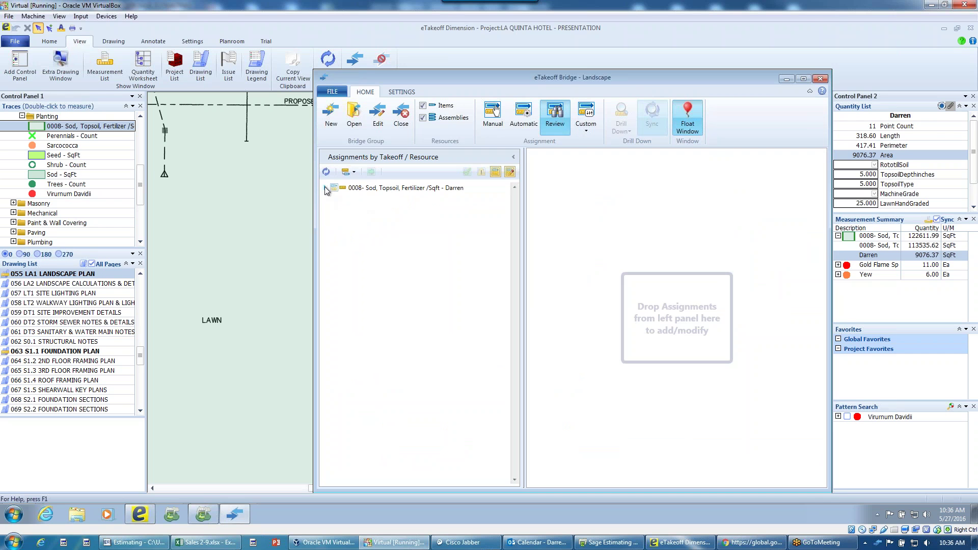
{"action": "left_click", "coordinate": [325, 187]}
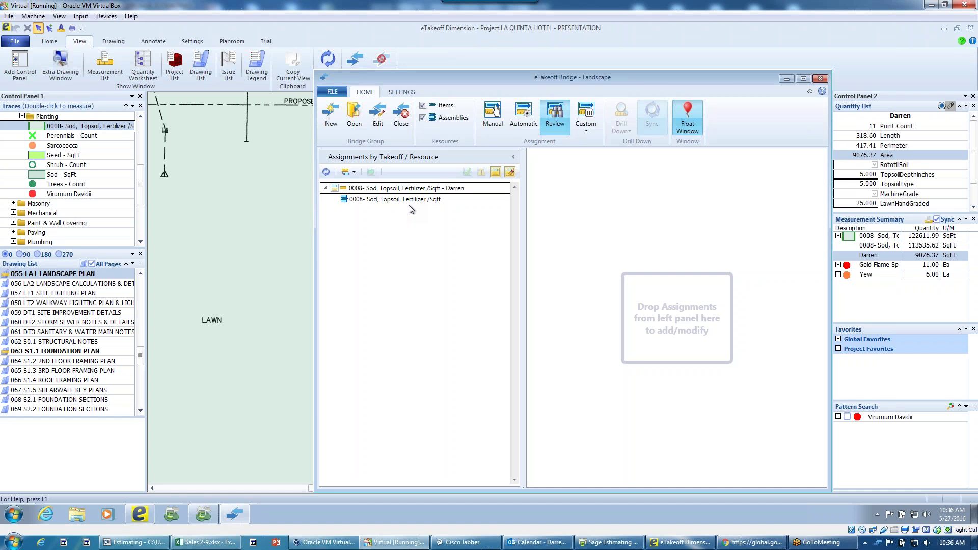
Return to the LA1 landscape plan, deselect the sod area, and hide the measurements already assigned in Bridge.
{"action": "left_click", "coordinate": [787, 80]}
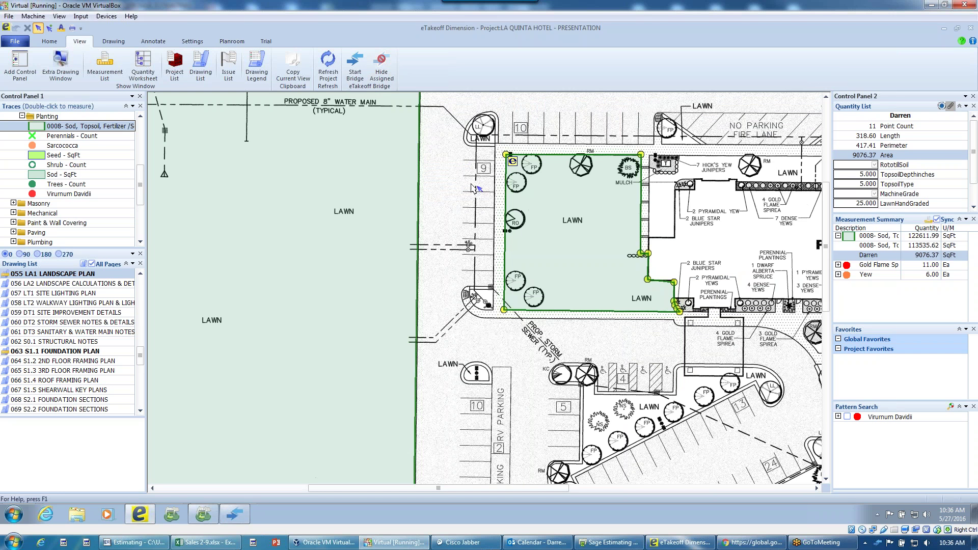
{"action": "left_click", "coordinate": [465, 199]}
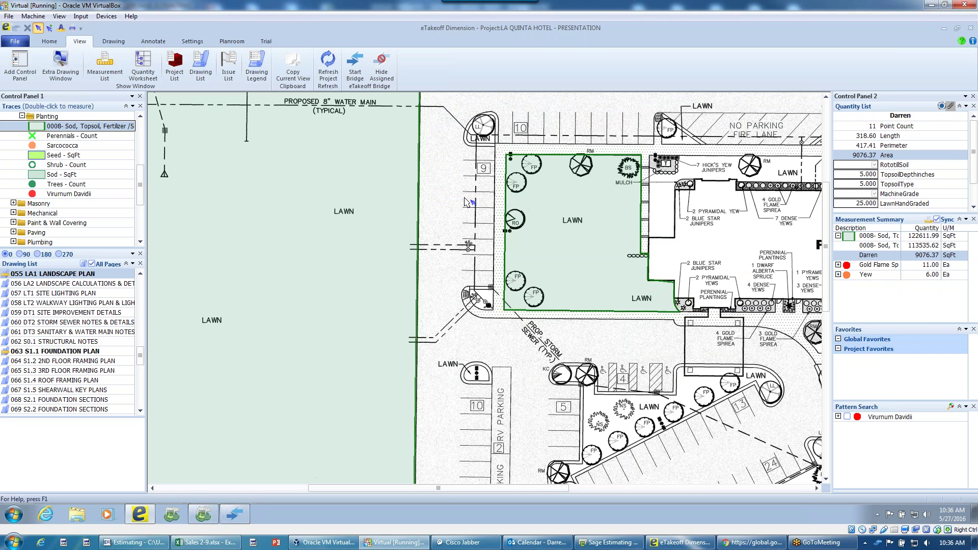
{"action": "left_click", "coordinate": [386, 68]}
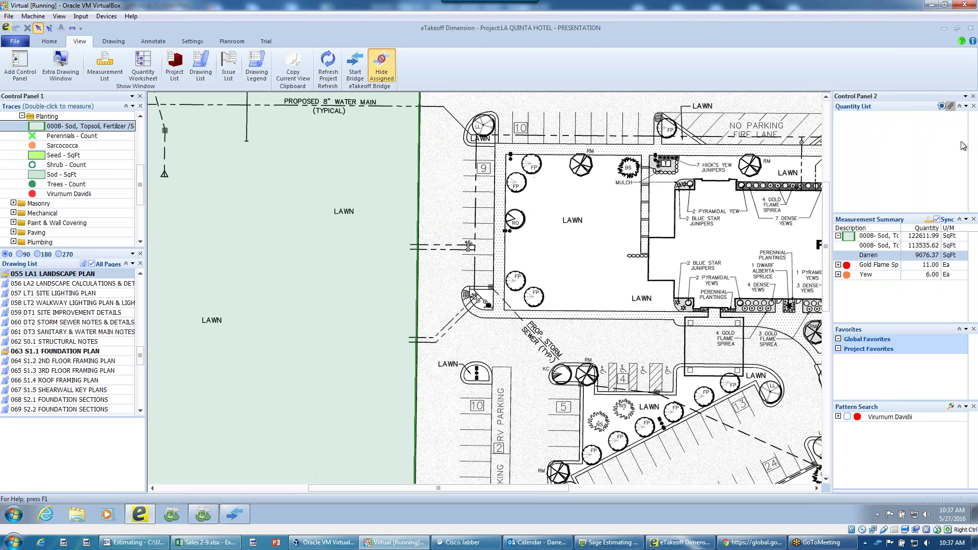
Add the Filtering section to Control Panel 2 and turn on its Show option.
{"action": "left_click", "coordinate": [967, 106]}
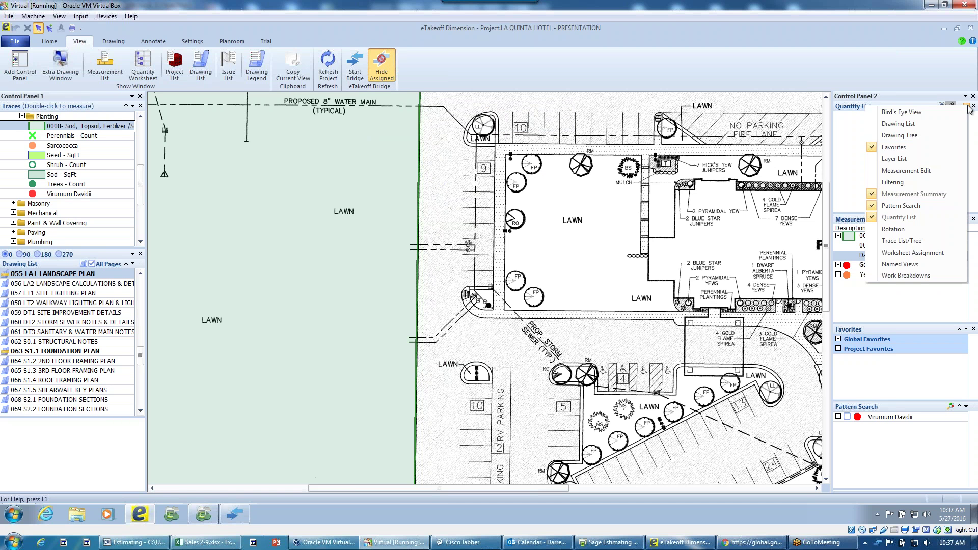
{"action": "left_click", "coordinate": [925, 182]}
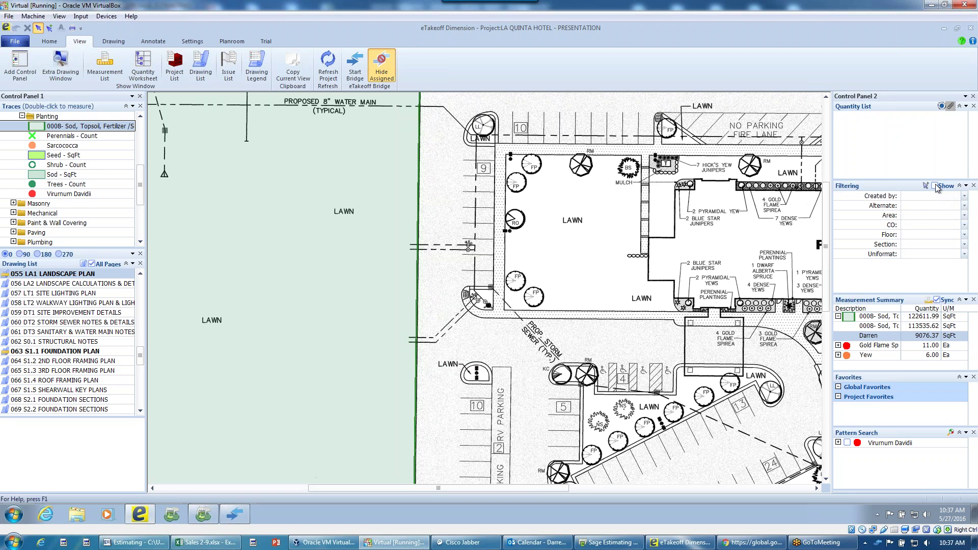
{"action": "left_click", "coordinate": [936, 186]}
Examine the available choices for the Created by and Area filters, leaving both filters unset.
{"action": "left_click", "coordinate": [965, 197]}
{"action": "left_click", "coordinate": [964, 196]}
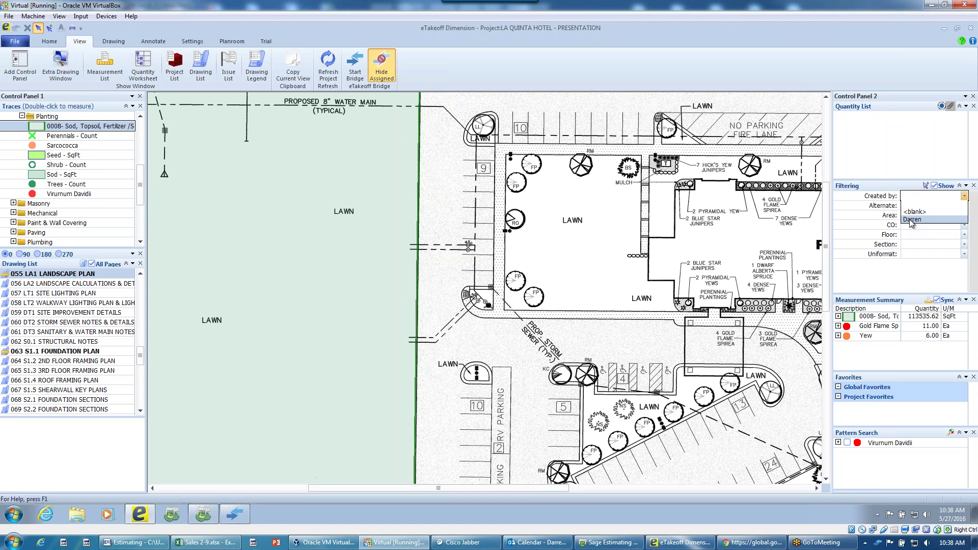
{"action": "left_click", "coordinate": [907, 171]}
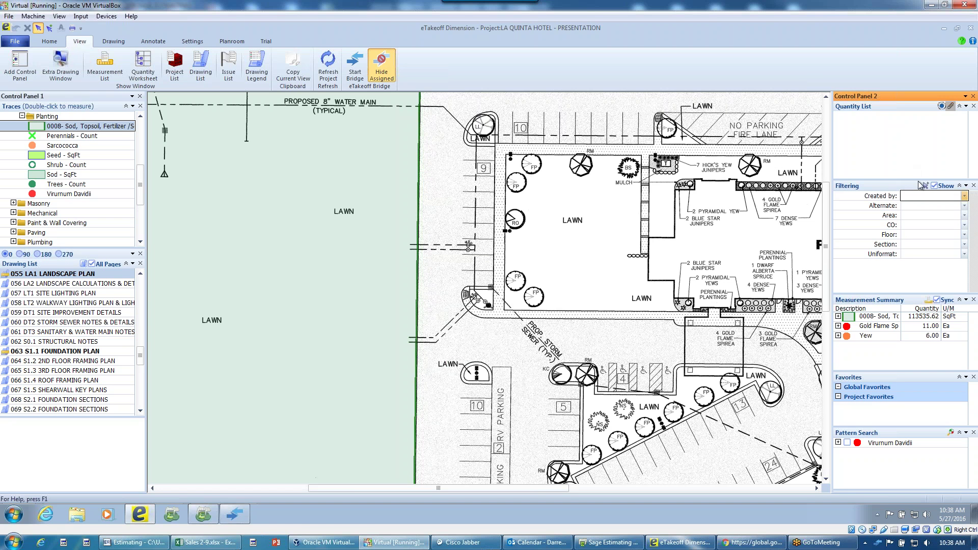
{"action": "left_click", "coordinate": [964, 216]}
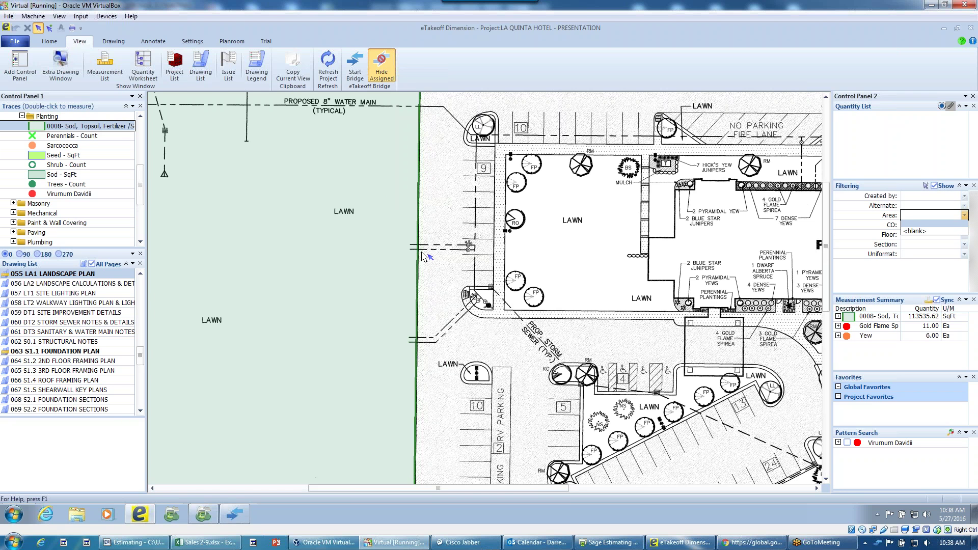
{"action": "scroll", "coordinate": [422, 256], "scroll_direction": "down", "scroll_amount": 1}
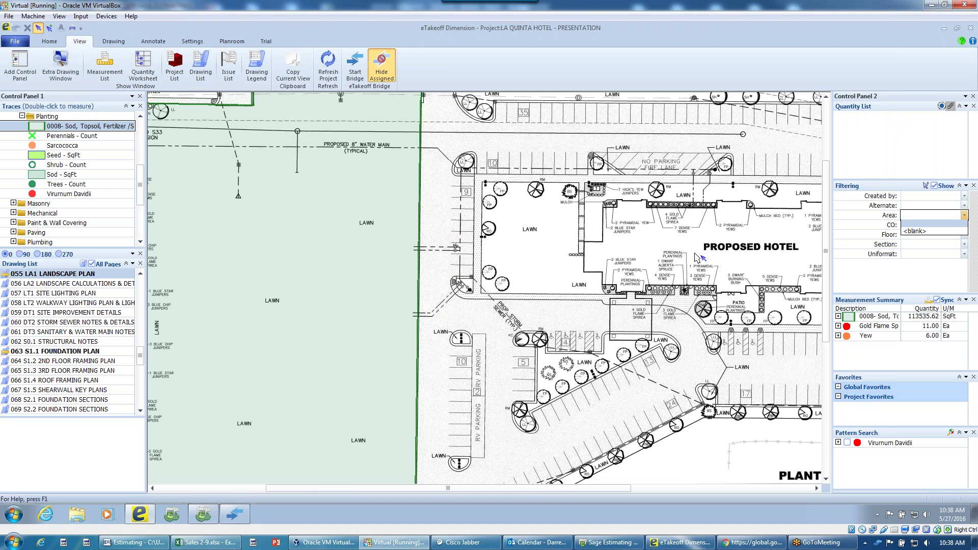
{"action": "left_click", "coordinate": [943, 172]}
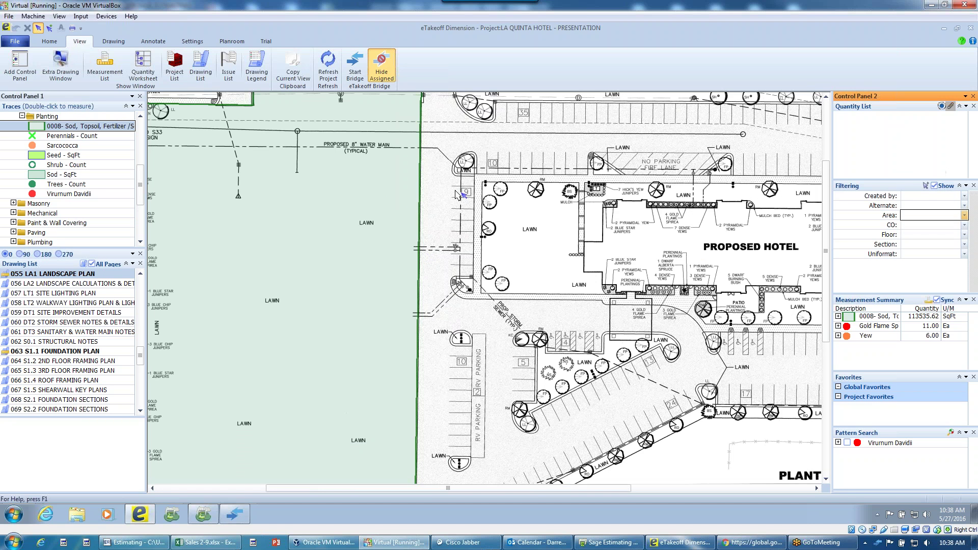
Open the extension values of the large sod area, enable RototillSoil and MachineGrade, and set TopsoilDepthinches to 5.
{"action": "mouse_move", "coordinate": [273, 232]}
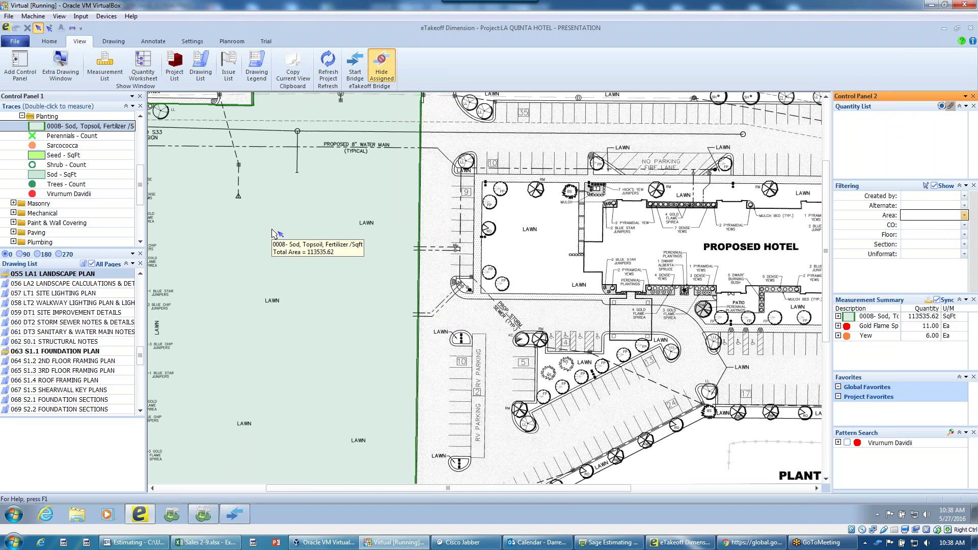
{"action": "scroll", "coordinate": [273, 232], "scroll_direction": "down", "scroll_amount": 2}
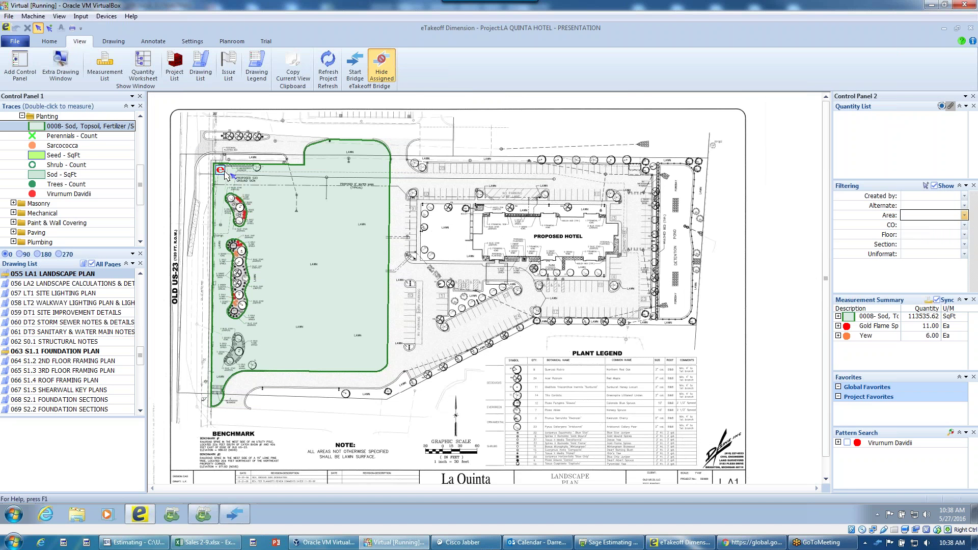
{"action": "left_click", "coordinate": [223, 173]}
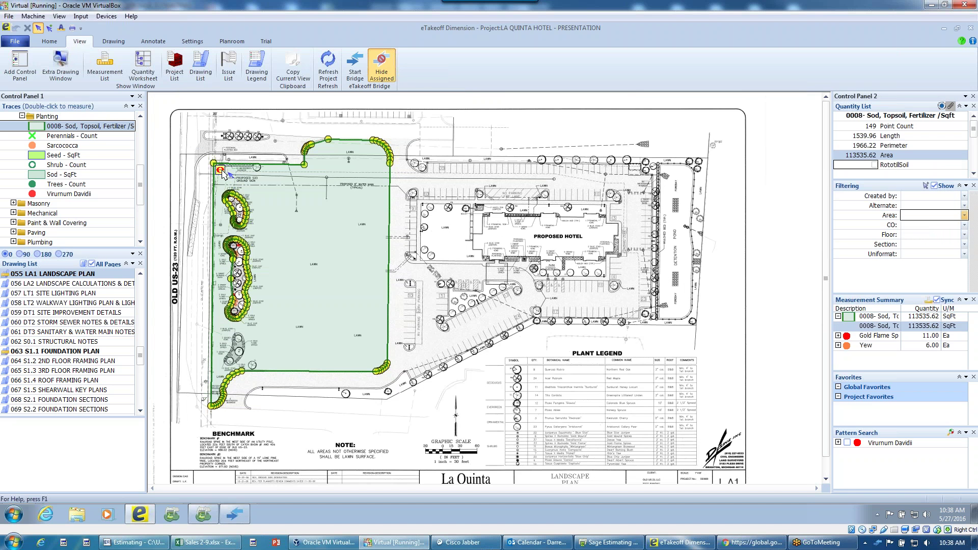
{"action": "double_click", "coordinate": [281, 221]}
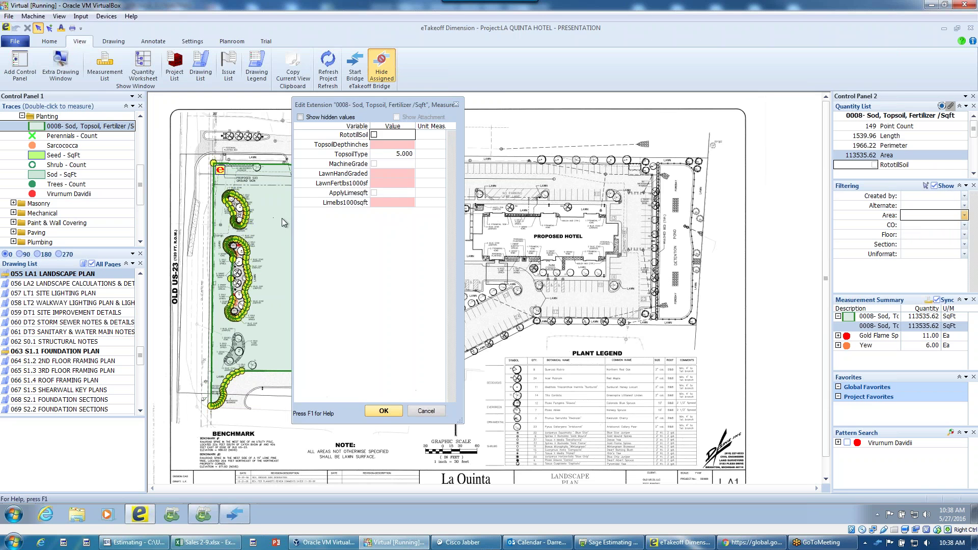
{"action": "left_click", "coordinate": [375, 135]}
{"action": "left_click", "coordinate": [388, 147]}
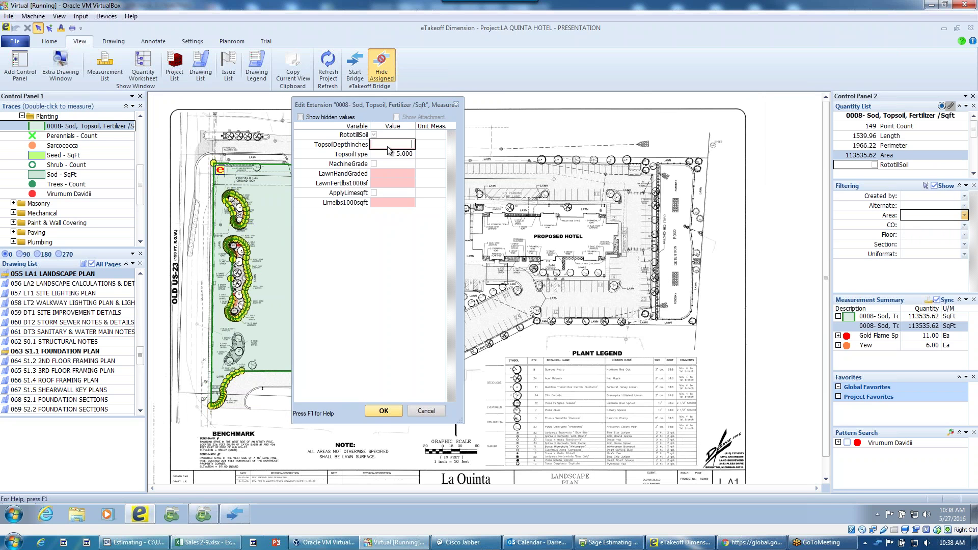
{"action": "type", "text": "5"}
{"action": "key", "text": "Tab"}
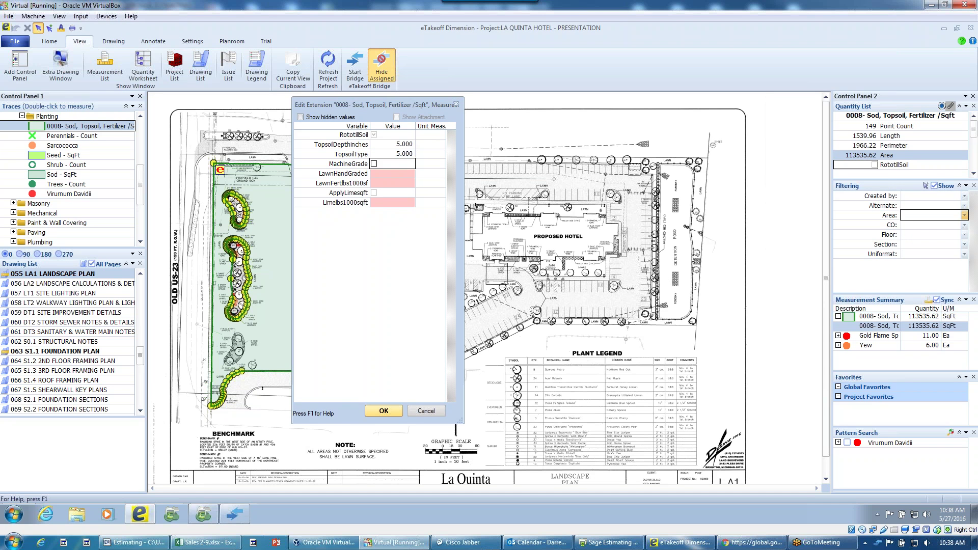
{"action": "key", "text": "Tab"}
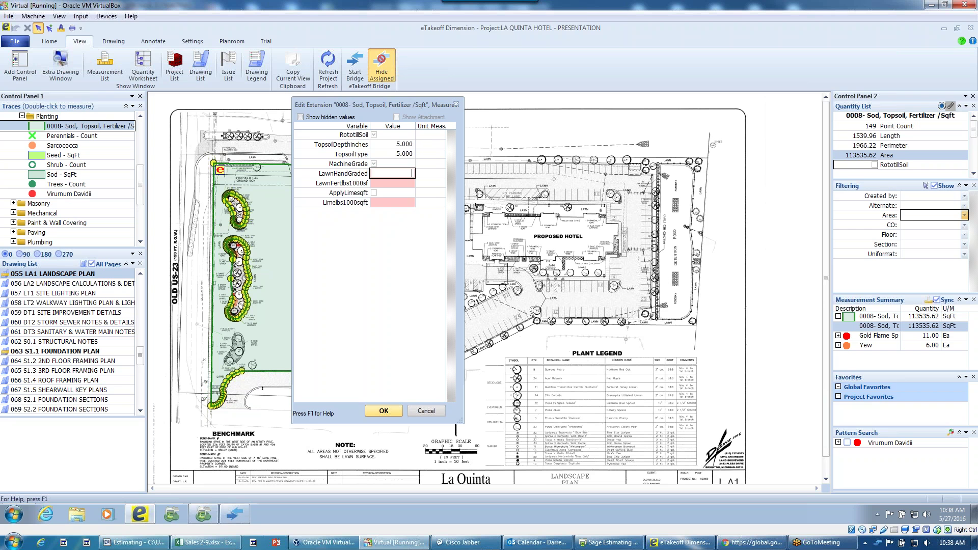
Set the sod area's LawnHandGraded, fertilizer and lime rates to 5 each, enable ApplyLimesqft, and accept the extension values.
{"action": "type", "text": "5"}
{"action": "key", "text": "Tab"}
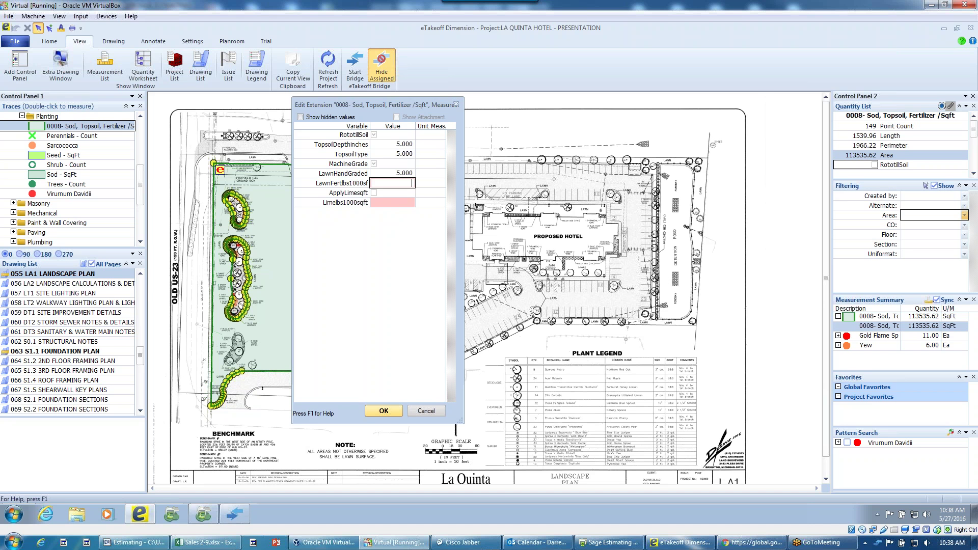
{"action": "type", "text": "5"}
{"action": "key", "text": "Tab"}
{"action": "key", "text": "Tab"}
{"action": "key", "text": "Tab"}
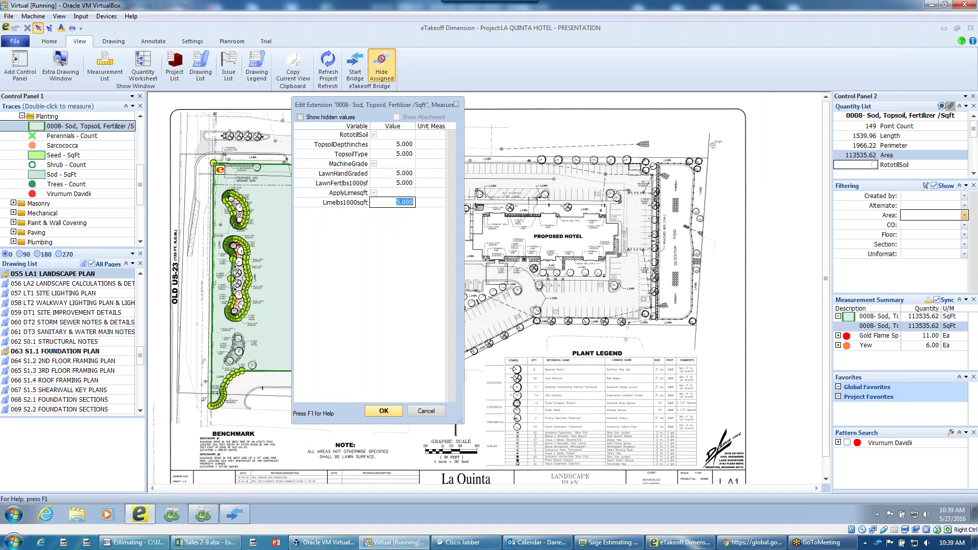
{"action": "left_click", "coordinate": [383, 411]}
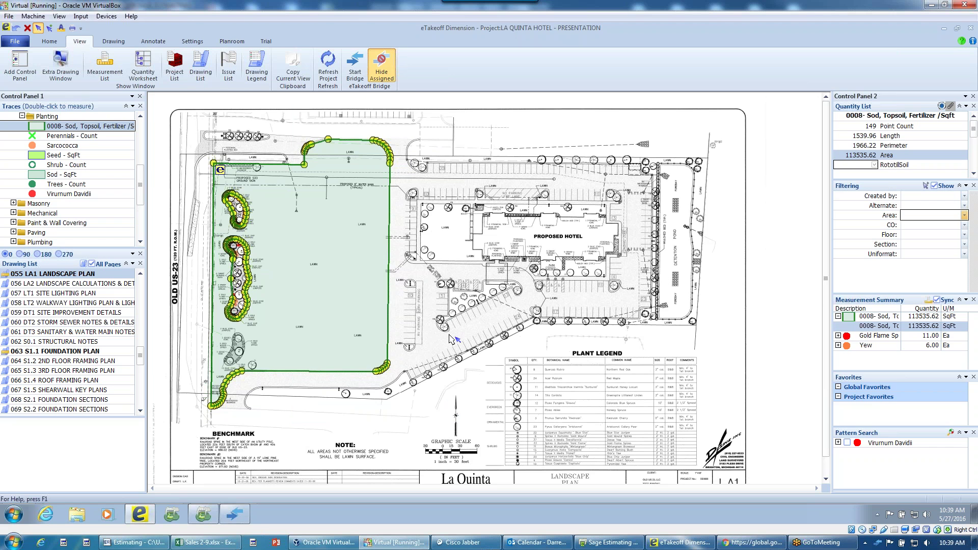
Run a pattern search over the entire drawing for the FP tree label near the angled parking row.
{"action": "scroll", "coordinate": [449, 339], "scroll_direction": "up", "scroll_amount": 2}
{"action": "scroll", "coordinate": [451, 339], "scroll_direction": "up", "scroll_amount": 1}
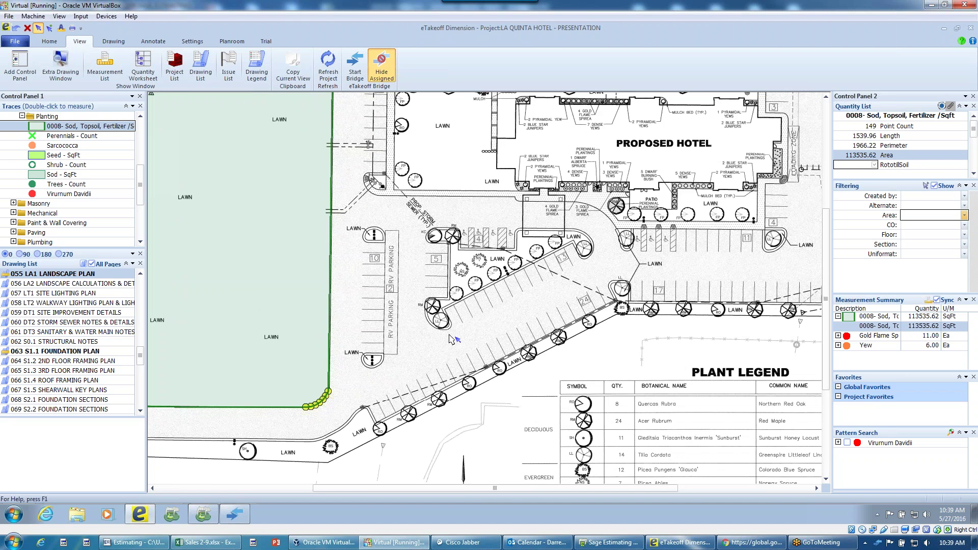
{"action": "scroll", "coordinate": [450, 337], "scroll_direction": "up", "scroll_amount": 1}
{"action": "left_click_drag", "start_coordinate": [526, 340], "coordinate": [515, 279]}
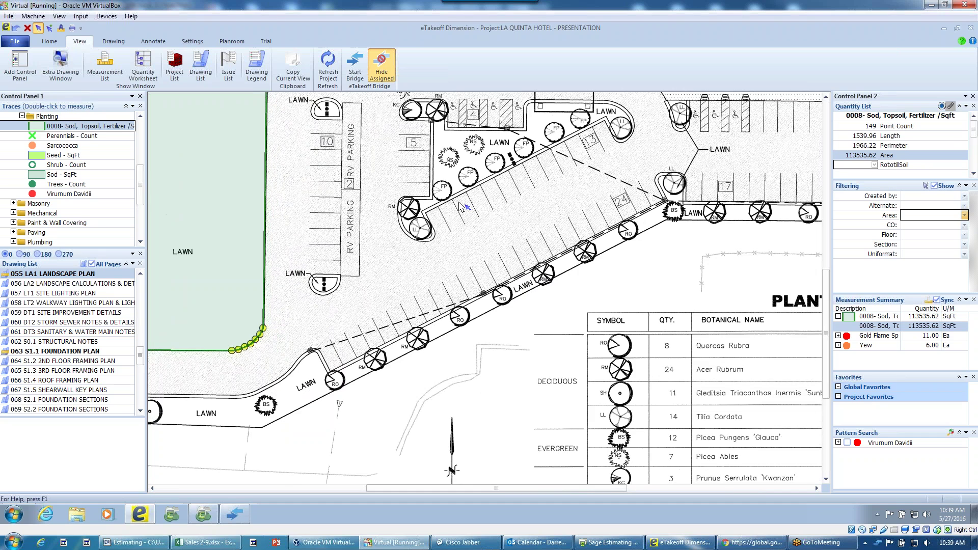
{"action": "scroll", "coordinate": [460, 206], "scroll_direction": "up", "scroll_amount": 2}
{"action": "scroll", "coordinate": [461, 206], "scroll_direction": "up", "scroll_amount": 2}
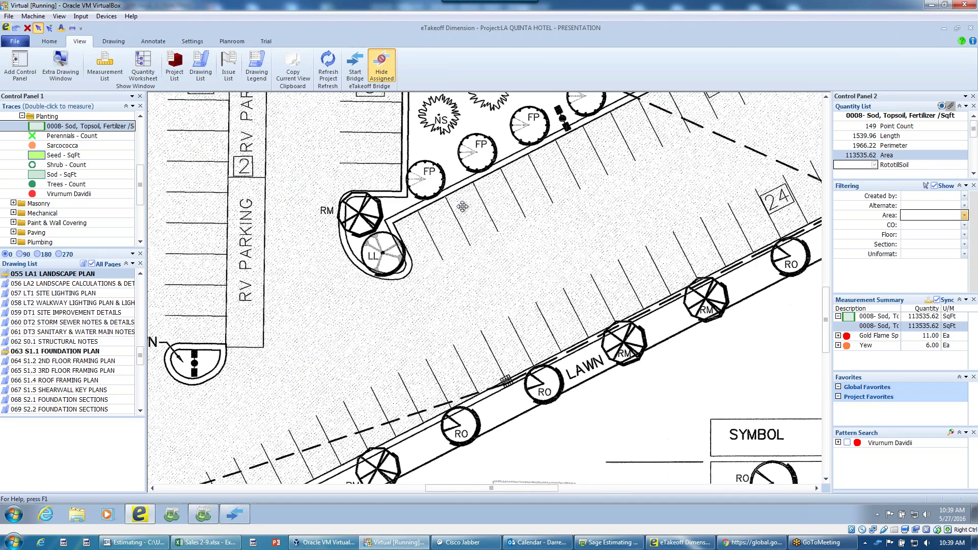
{"action": "left_click_drag", "start_coordinate": [462, 207], "coordinate": [532, 278]}
{"action": "left_click", "coordinate": [113, 41]}
{"action": "left_click", "coordinate": [389, 67]}
{"action": "left_click_drag", "start_coordinate": [472, 221], "coordinate": [501, 242]}
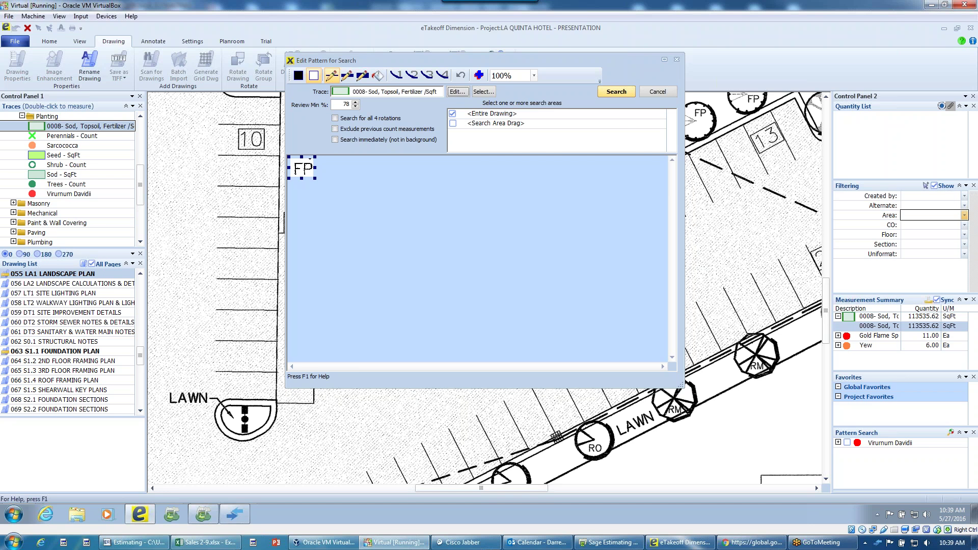
{"action": "left_click", "coordinate": [624, 92]}
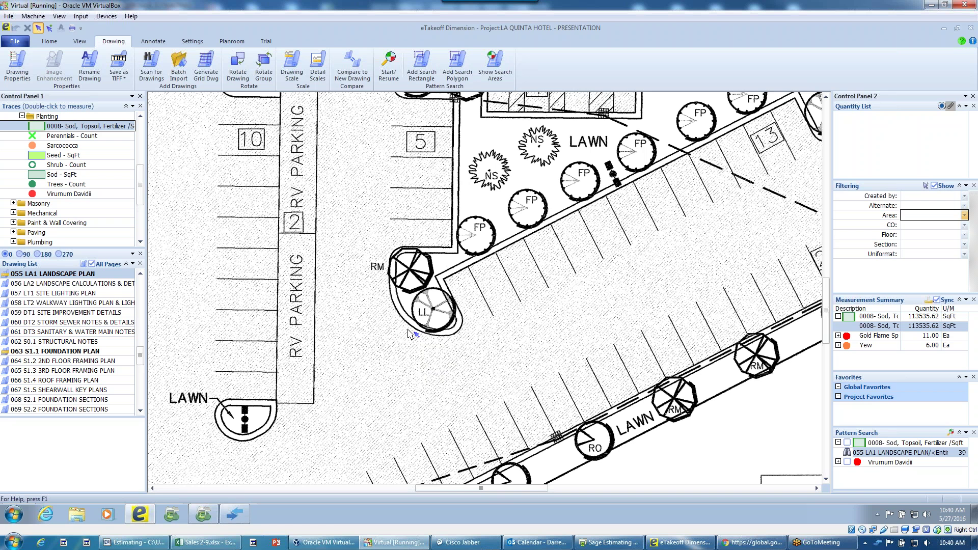
Open the FP search results, enlarge the match previews to show their surroundings, and purge the second row of non-FP matches.
{"action": "left_click", "coordinate": [849, 453]}
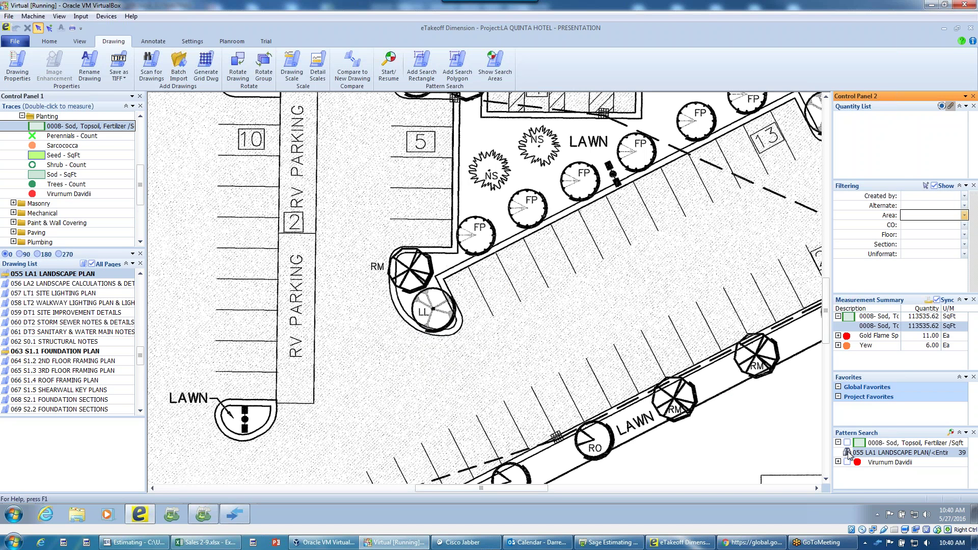
{"action": "double_click", "coordinate": [849, 454]}
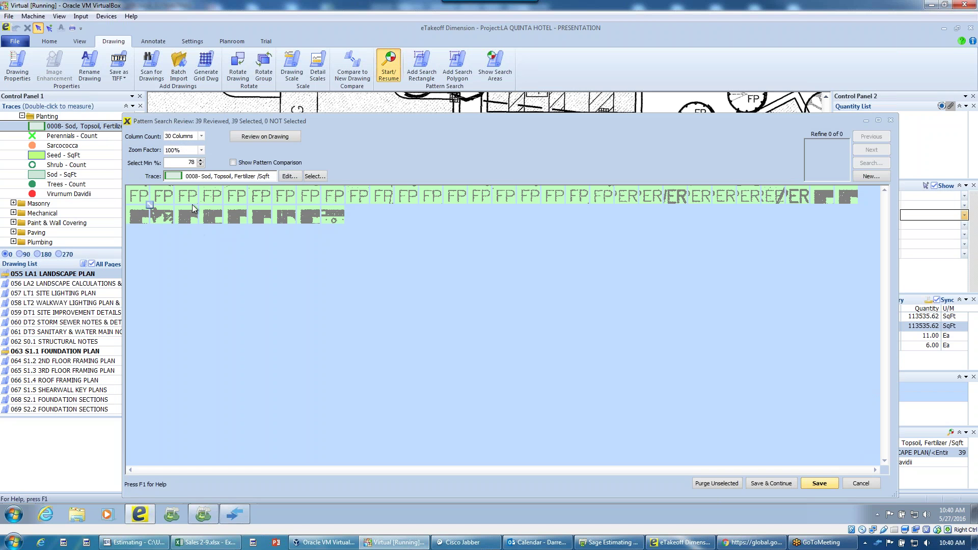
{"action": "left_click_drag", "start_coordinate": [153, 203], "coordinate": [163, 223]}
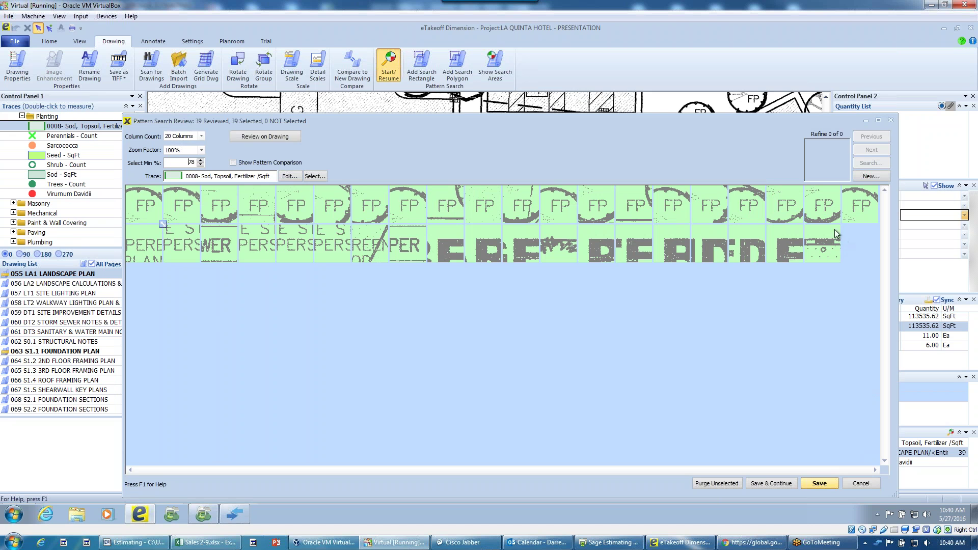
{"action": "left_click", "coordinate": [155, 249]}
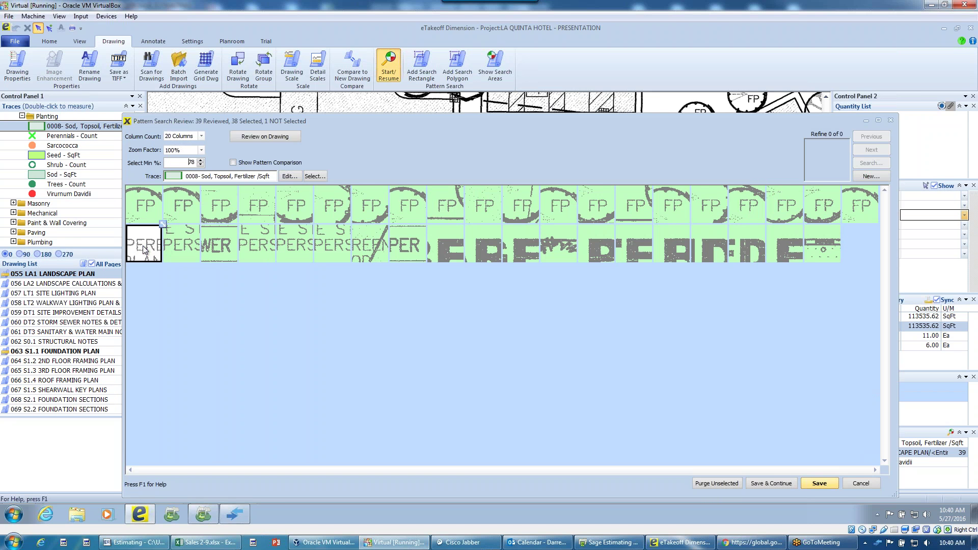
{"action": "left_click", "coordinate": [836, 249], "text": "shift"}
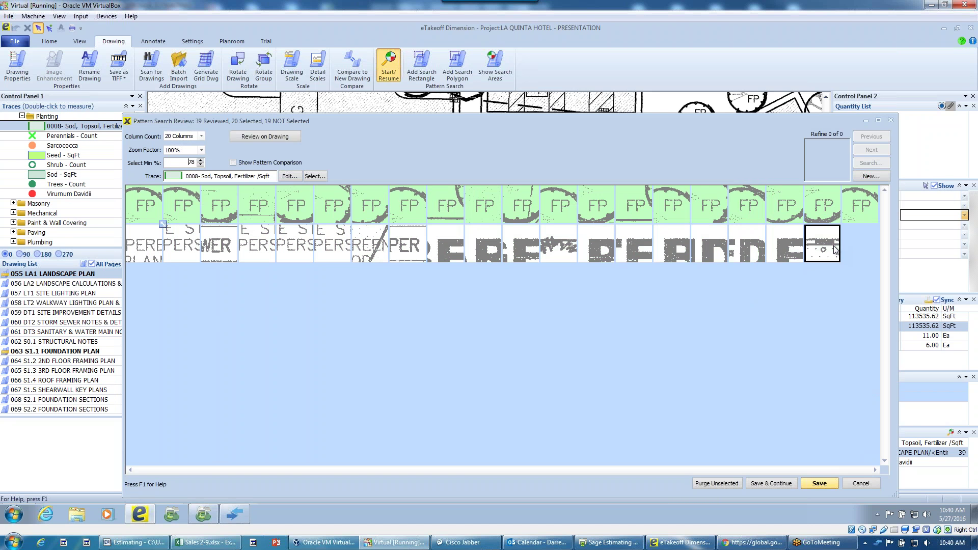
{"action": "left_click", "coordinate": [715, 483]}
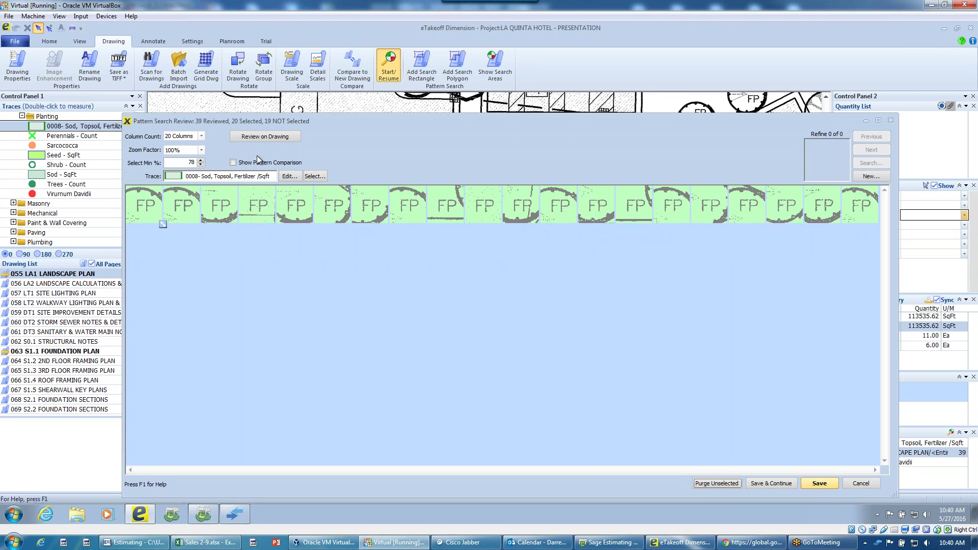
Review the remaining FP matches on the landscape plan, around the parking rows and the proposed hotel.
{"action": "left_click", "coordinate": [262, 137]}
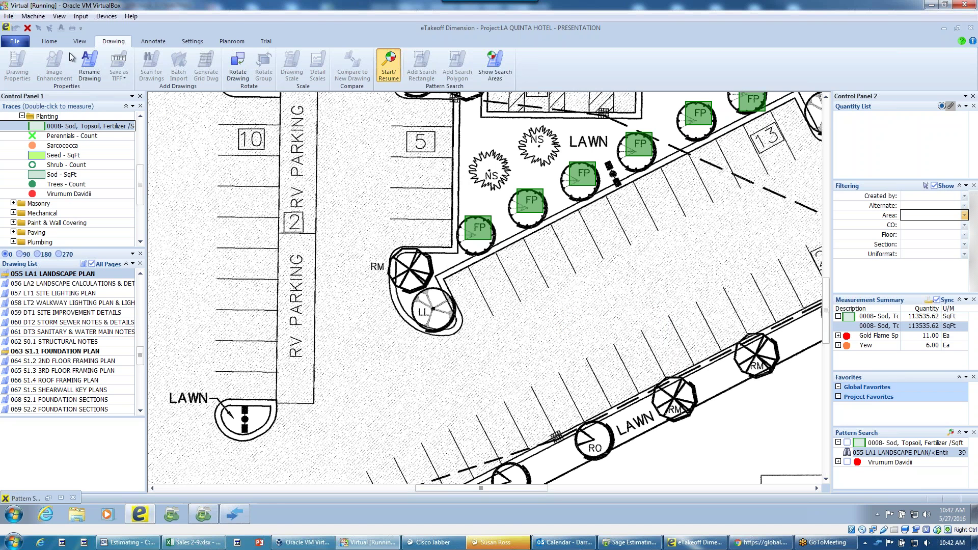
{"action": "left_click", "coordinate": [47, 43]}
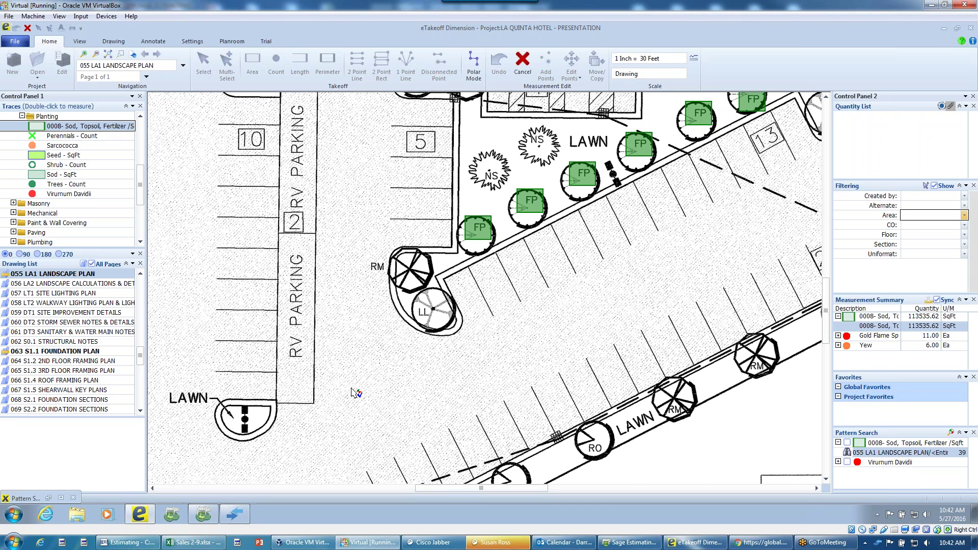
{"action": "scroll", "coordinate": [356, 393], "scroll_direction": "down", "scroll_amount": 1}
{"action": "scroll", "coordinate": [355, 393], "scroll_direction": "down", "scroll_amount": 1}
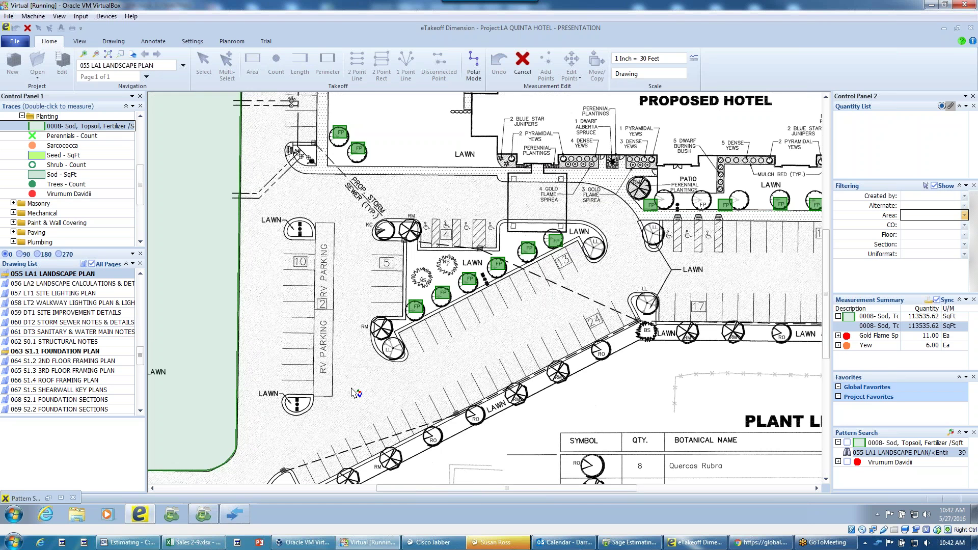
{"action": "scroll", "coordinate": [356, 393], "scroll_direction": "down", "scroll_amount": 1}
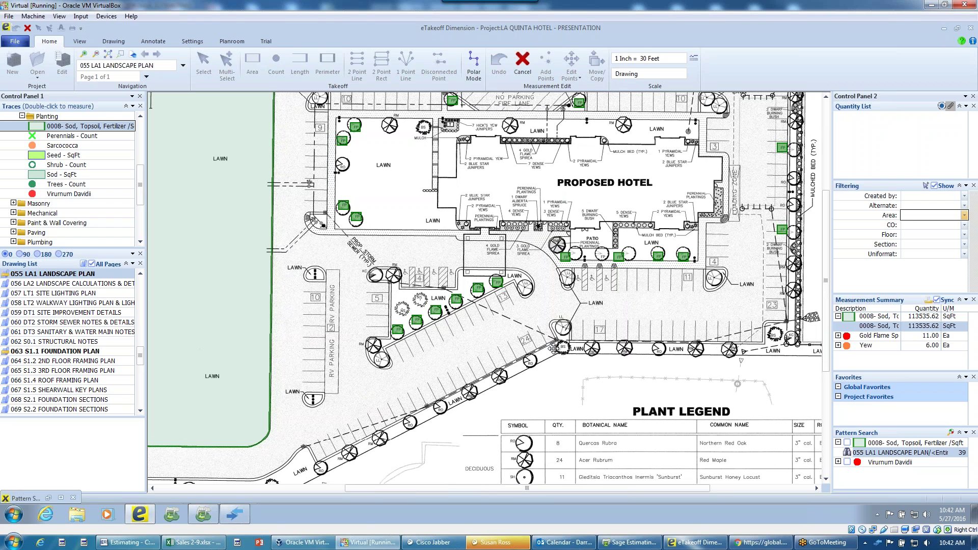
{"action": "left_click_drag", "start_coordinate": [552, 264], "coordinate": [549, 456]}
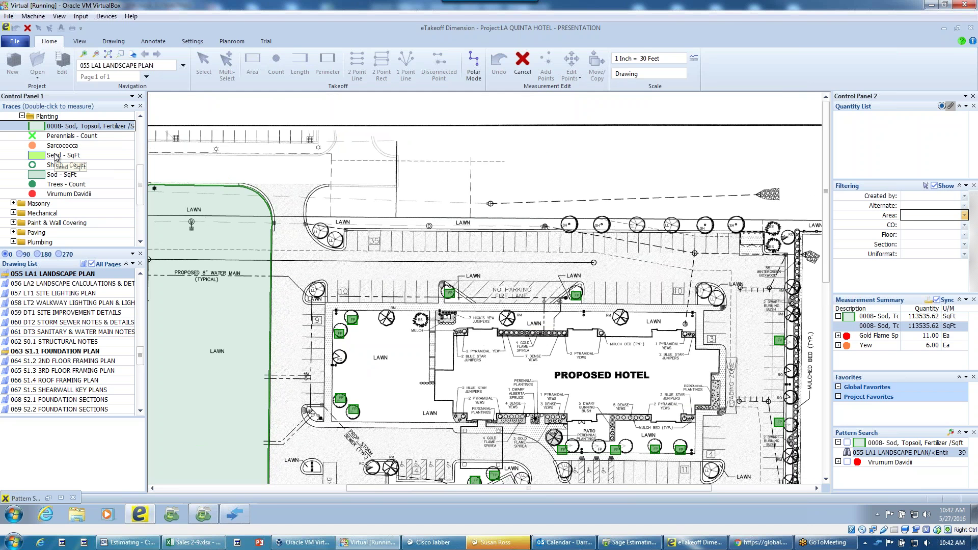
Switch to the other eTakeoff Dimension window and trace a five-point Plant Count - OC Spacing outline about 204 ft long above the 35-space parking row.
{"action": "left_click", "coordinate": [694, 548]}
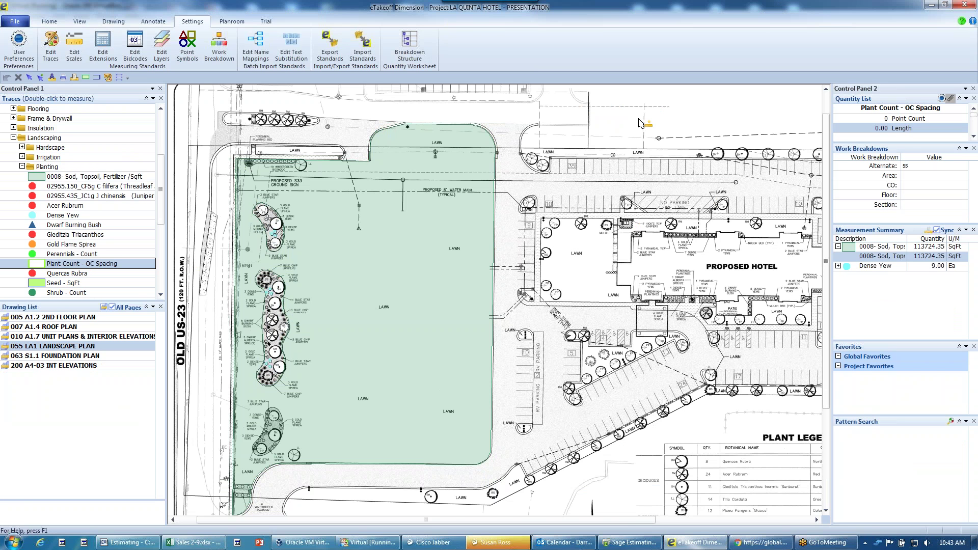
{"action": "scroll", "coordinate": [639, 120], "scroll_direction": "up", "scroll_amount": 3}
{"action": "left_click", "coordinate": [543, 98]}
{"action": "left_click", "coordinate": [671, 96]}
{"action": "left_click", "coordinate": [692, 148]}
{"action": "left_click", "coordinate": [629, 189]}
{"action": "left_click", "coordinate": [554, 203]}
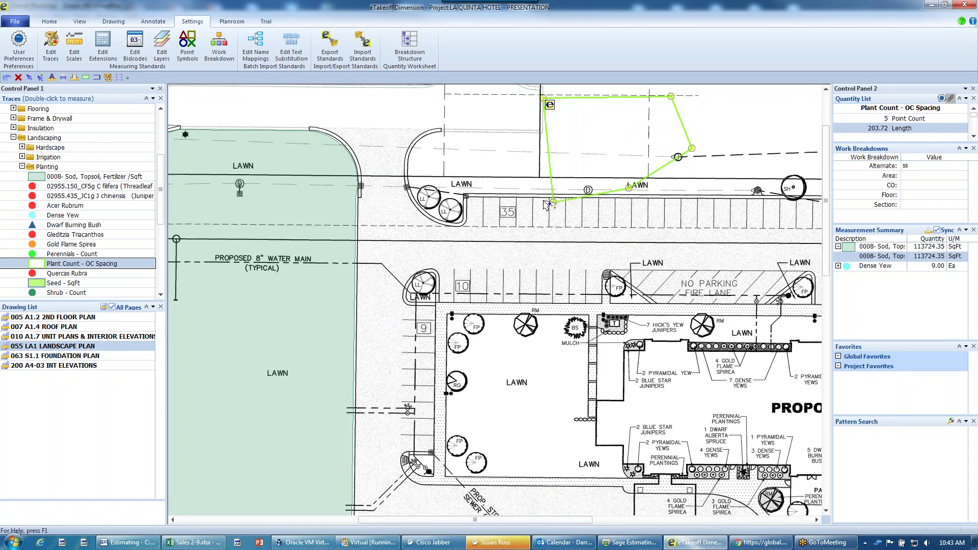
{"action": "right_click", "coordinate": [544, 201]}
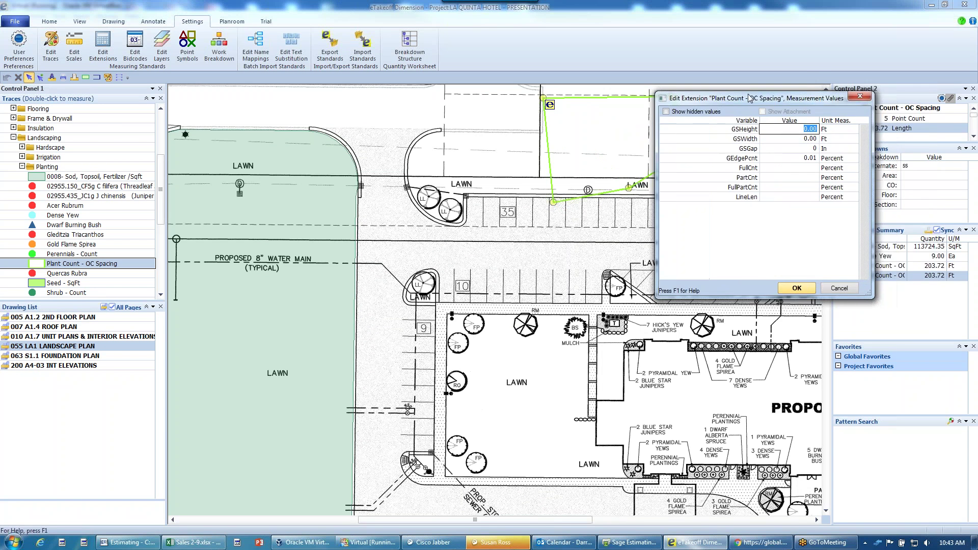
Set the plant count grid's GSHeight and GSWidth to 5 ft and GEdgePcnt to 20 percent, and accept the values.
{"action": "type", "text": "5"}
{"action": "key", "text": "Tab"}
{"action": "type", "text": "5"}
{"action": "key", "text": "Tab"}
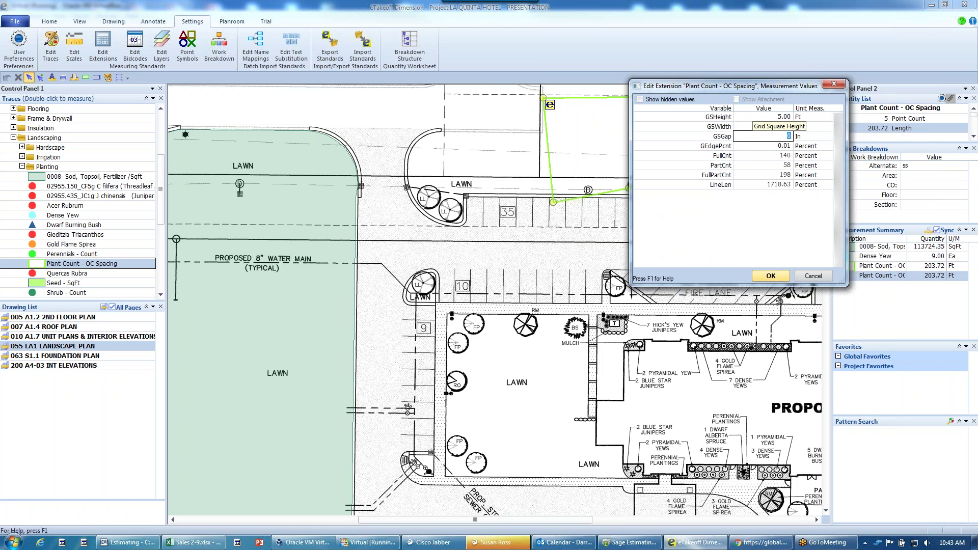
{"action": "key", "text": "Tab"}
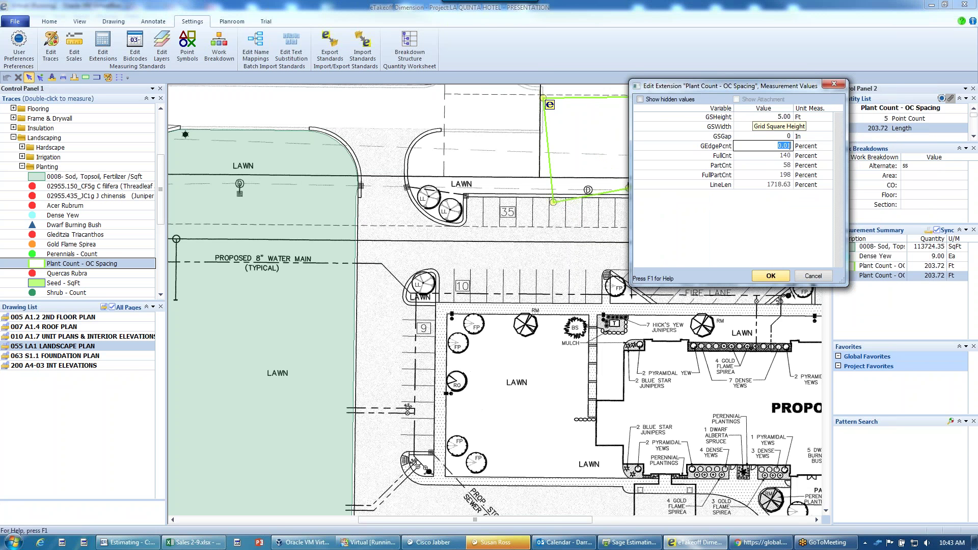
{"action": "type", "text": "20"}
{"action": "left_click", "coordinate": [778, 275]}
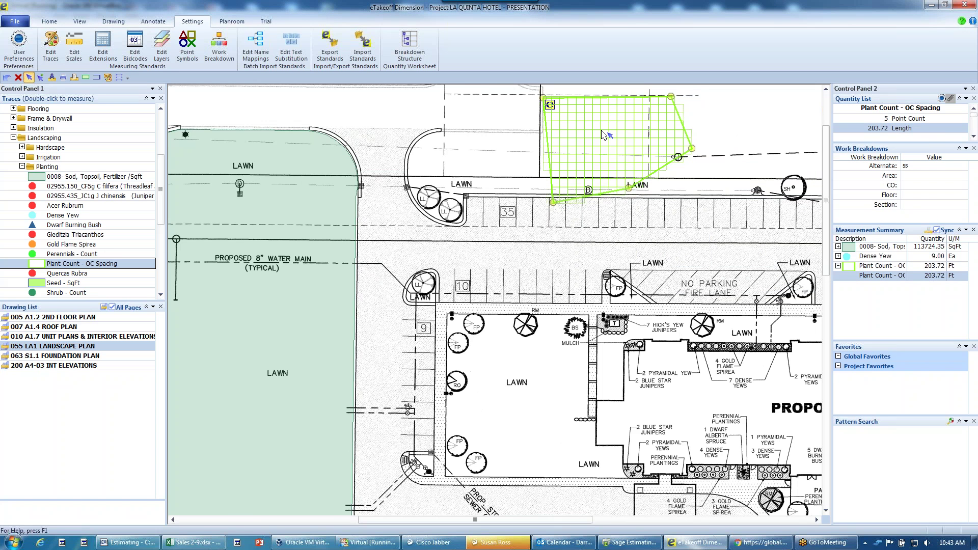
Inspect the planting grid along the outline's edges and reopen its extension values to check the full and partial counts.
{"action": "scroll", "coordinate": [603, 135], "scroll_direction": "up", "scroll_amount": 2}
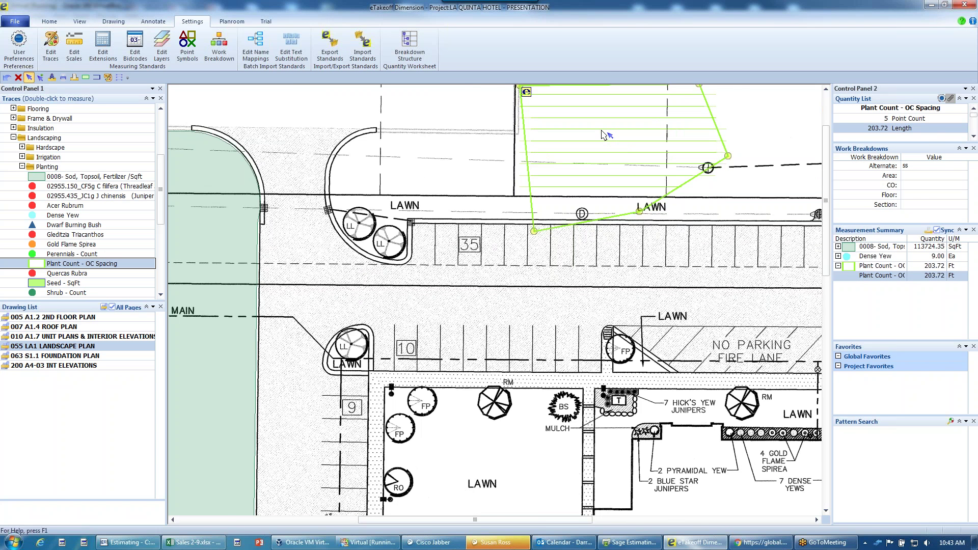
{"action": "scroll", "coordinate": [602, 135], "scroll_direction": "up", "scroll_amount": 2}
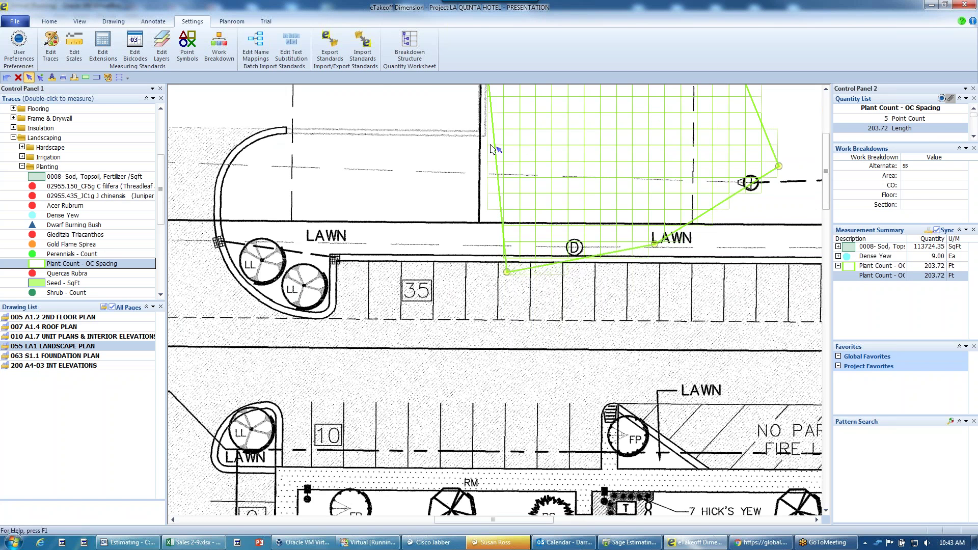
{"action": "double_click", "coordinate": [490, 208]}
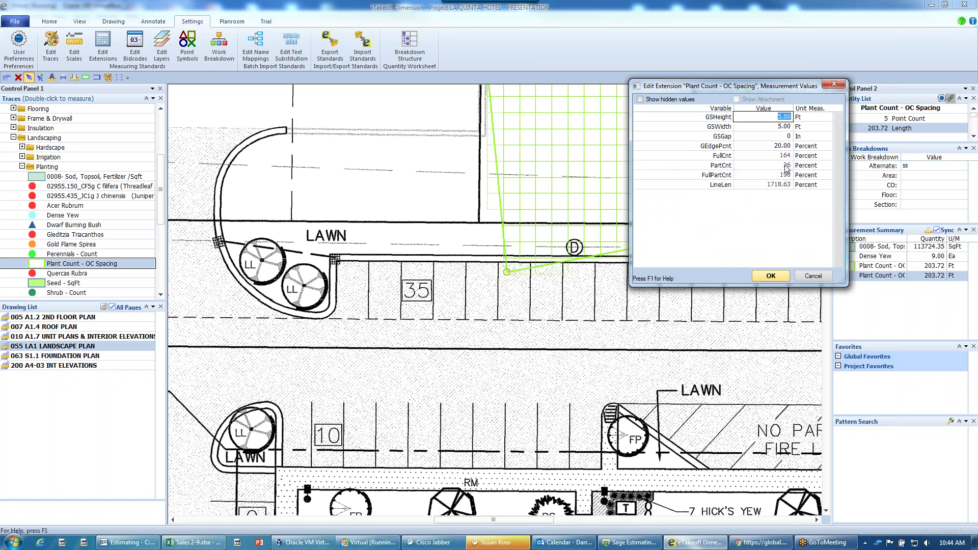
Try a GEdgePcnt of 75 percent to check its effect on the plant counts, and discard the change.
{"action": "left_click", "coordinate": [788, 147]}
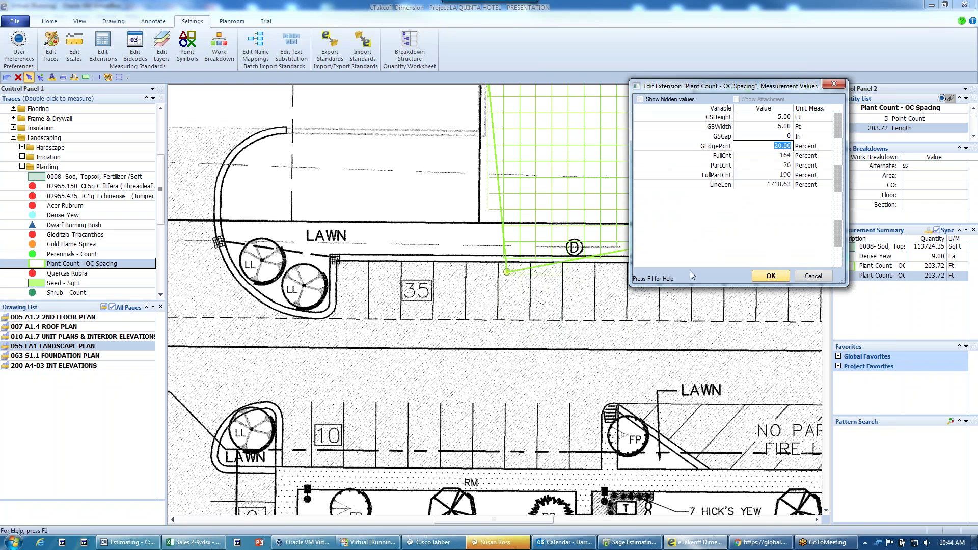
{"action": "type", "text": "75"}
{"action": "key", "text": "Tab"}
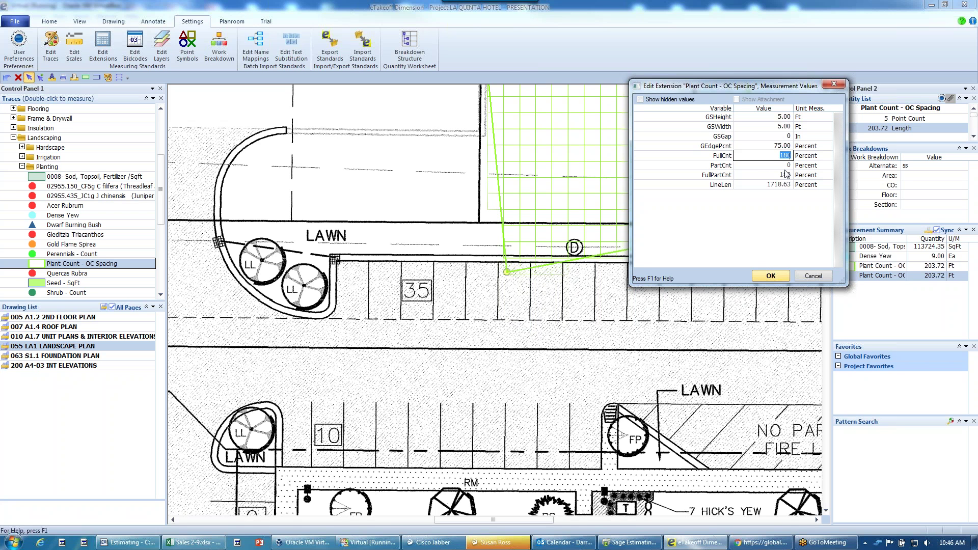
{"action": "left_click", "coordinate": [813, 277]}
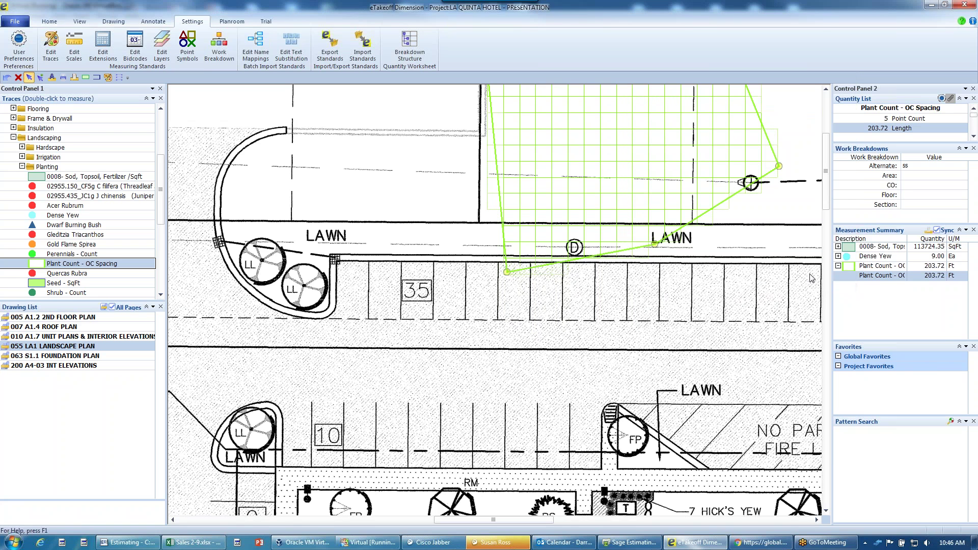
Switch to eTakeoff Bridge in the virtual machine and start manual assignment at the beginning of the resource item list.
{"action": "left_click", "coordinate": [357, 543]}
{"action": "left_click", "coordinate": [235, 514]}
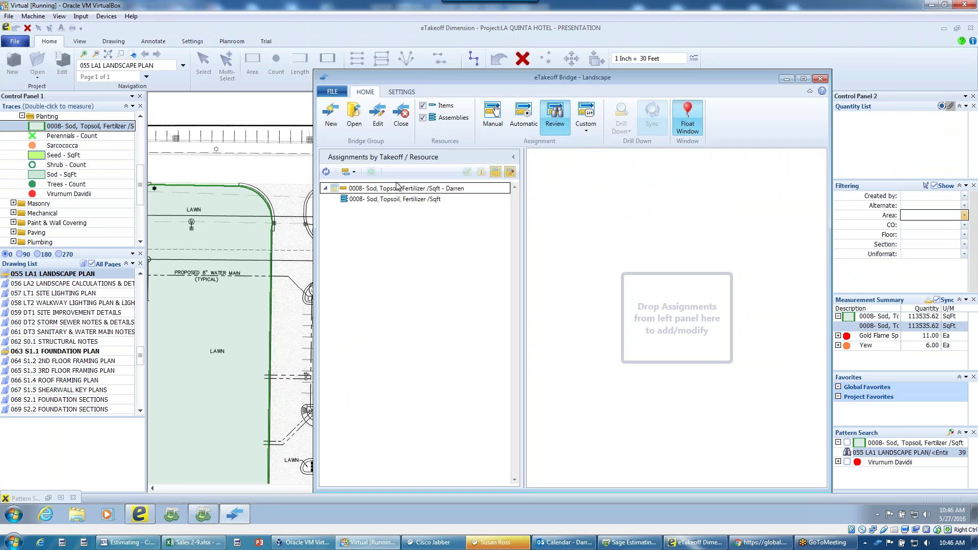
{"action": "left_click", "coordinate": [493, 118]}
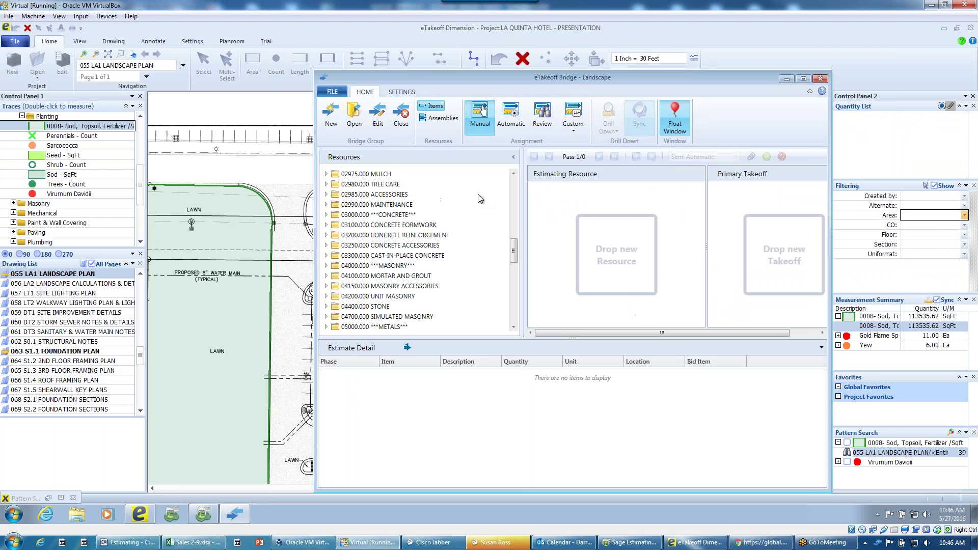
{"action": "scroll", "coordinate": [367, 224], "scroll_direction": "up", "scroll_amount": 4}
{"action": "scroll", "coordinate": [517, 233], "scroll_direction": "up", "scroll_amount": 6}
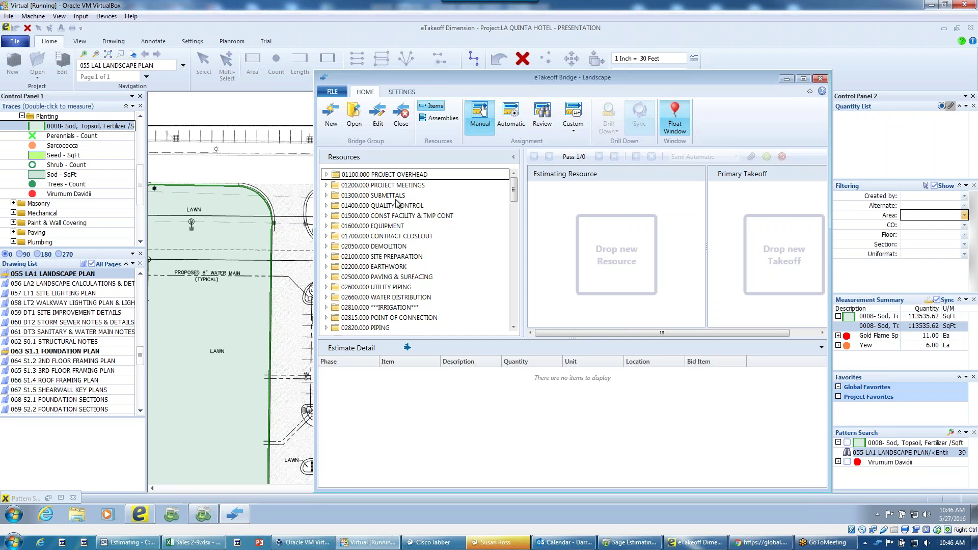
Add the Dump Fees item from 01100.200 Project Fees to the estimate with 10 Cuyd, without linking a takeoff.
{"action": "left_click", "coordinate": [326, 186]}
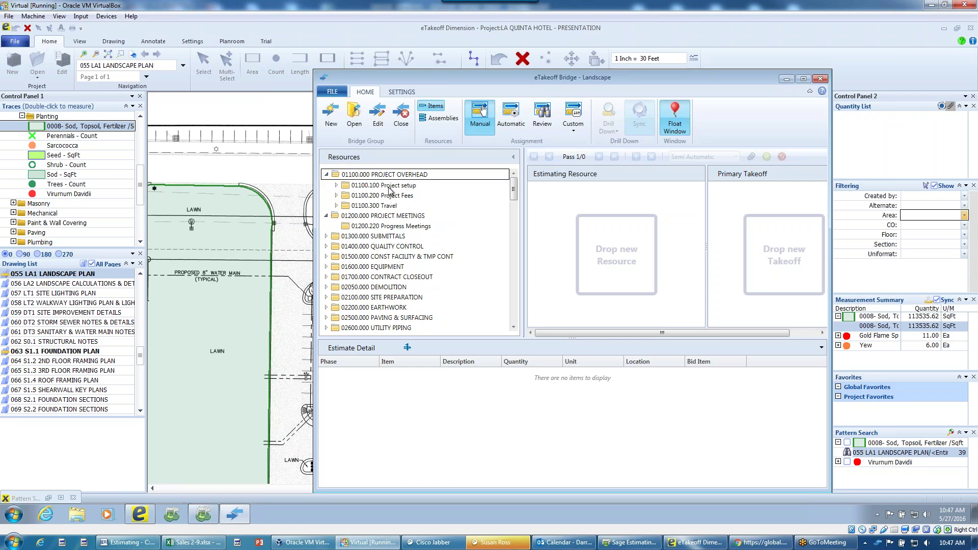
{"action": "left_click", "coordinate": [336, 186]}
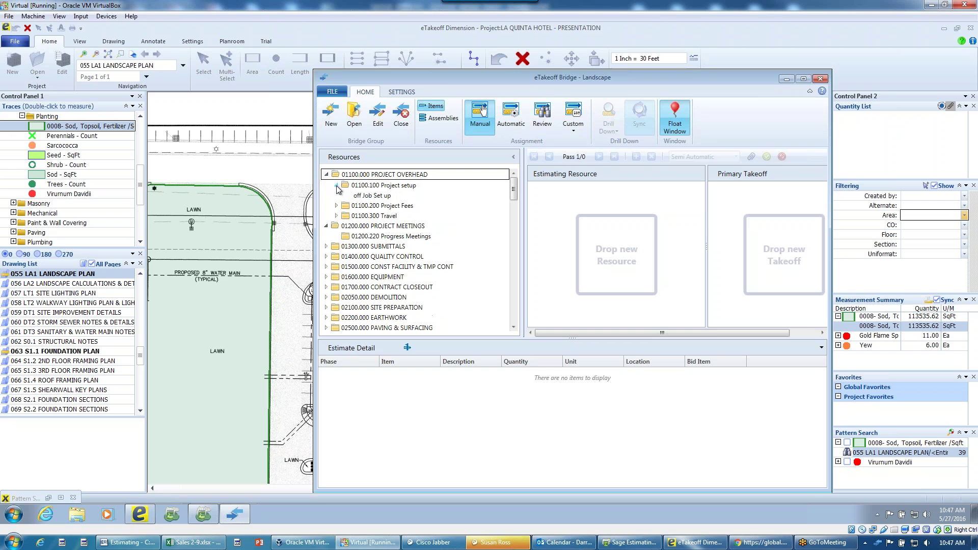
{"action": "left_click", "coordinate": [337, 206]}
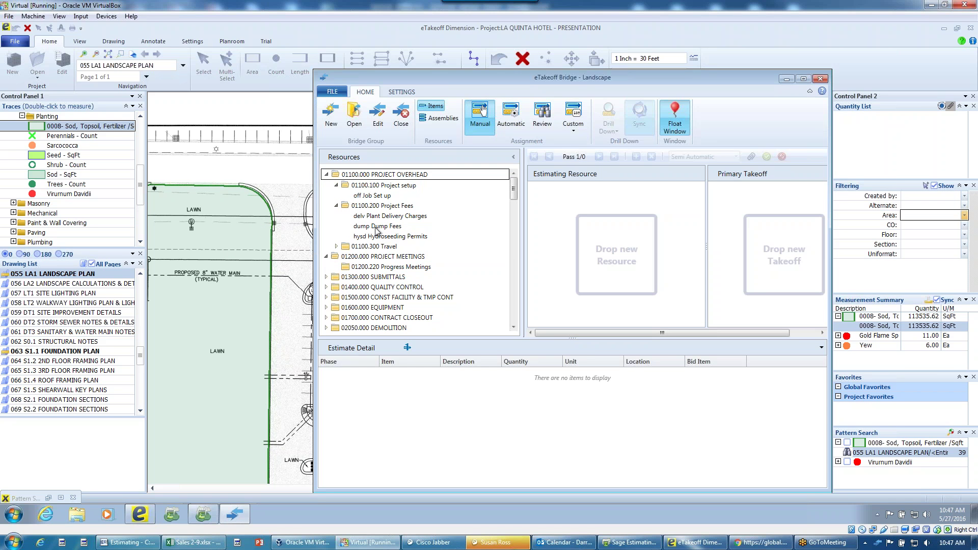
{"action": "left_click_drag", "start_coordinate": [377, 228], "coordinate": [617, 245]}
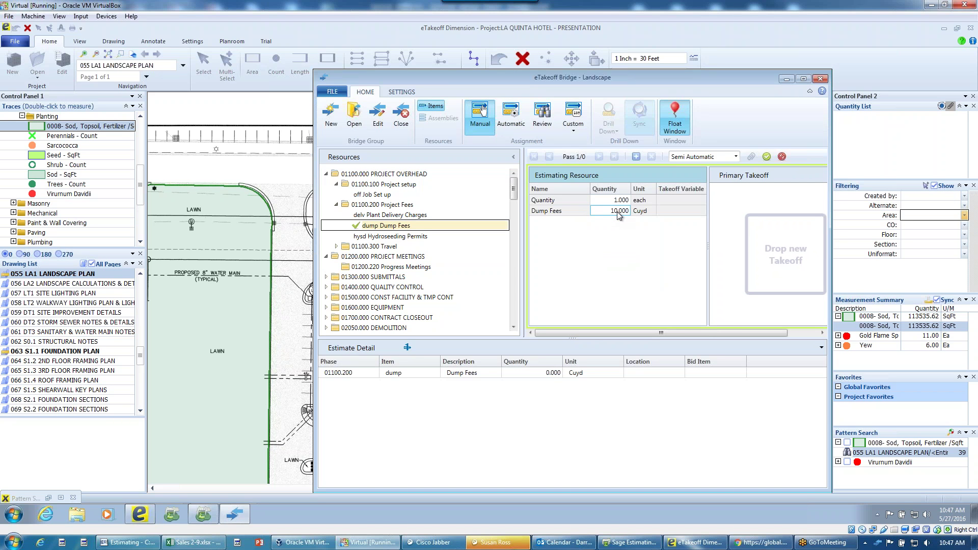
{"action": "left_click", "coordinate": [767, 158]}
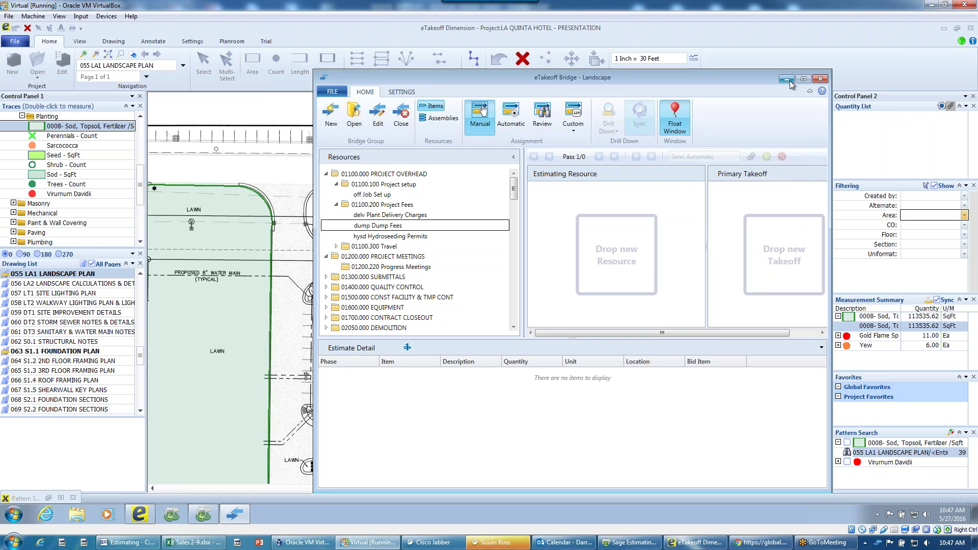
Add all automatic assignments (0008- Sod, Gold Flame Spirea and Yew) to the estimate and dismiss the notice.
{"action": "left_click", "coordinate": [511, 125]}
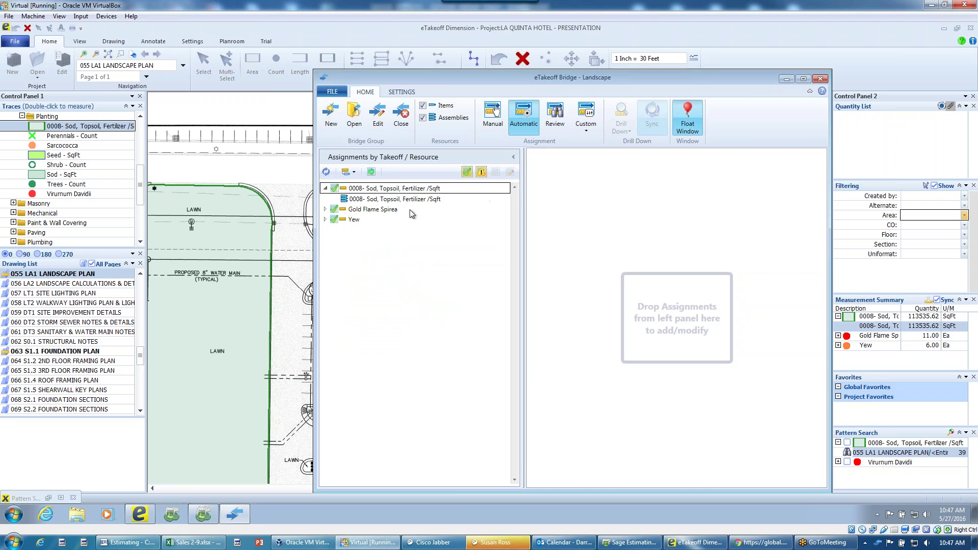
{"action": "left_click", "coordinate": [371, 172]}
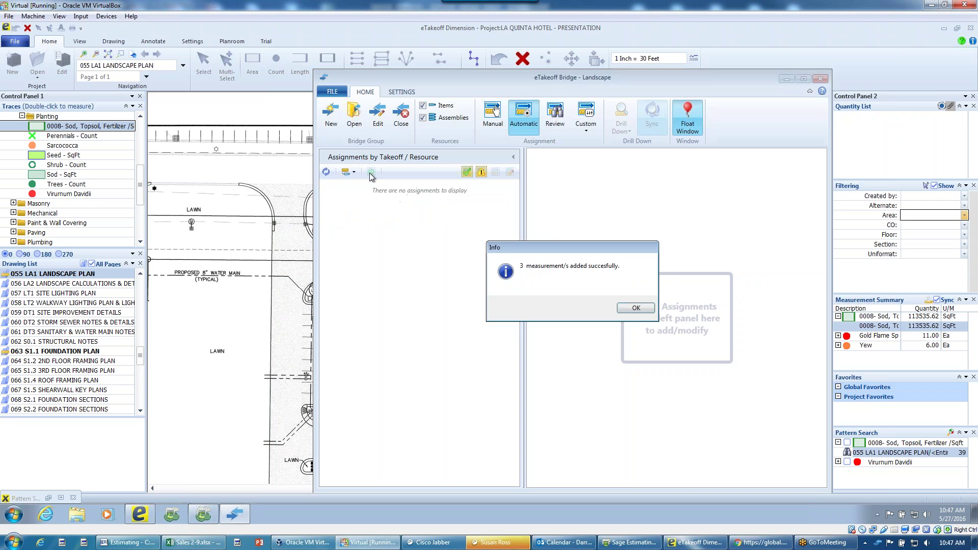
{"action": "left_click", "coordinate": [632, 310]}
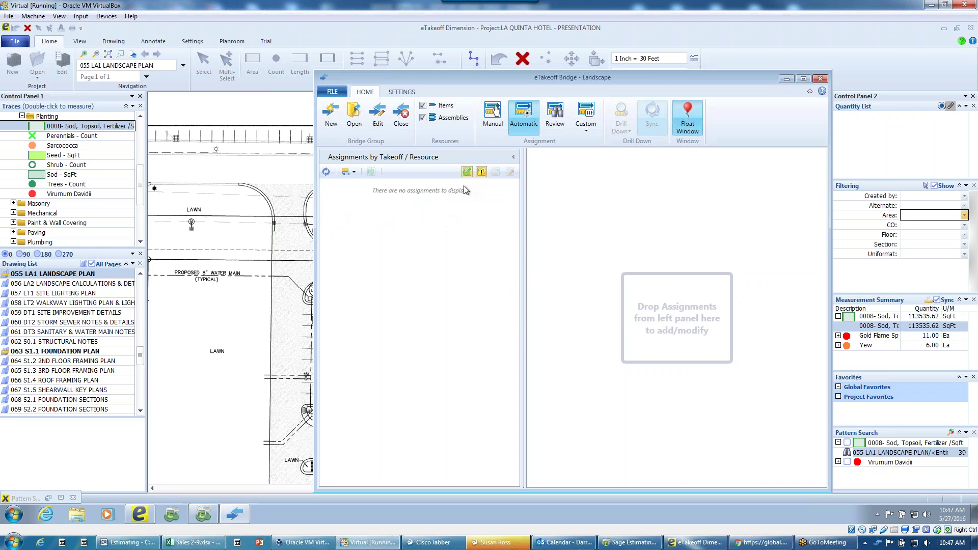
Turn off hiding of assigned measurements, move the Bridge window clear of the drawing, and list the assignments for review.
{"action": "left_click_drag", "start_coordinate": [515, 83], "coordinate": [553, 117]}
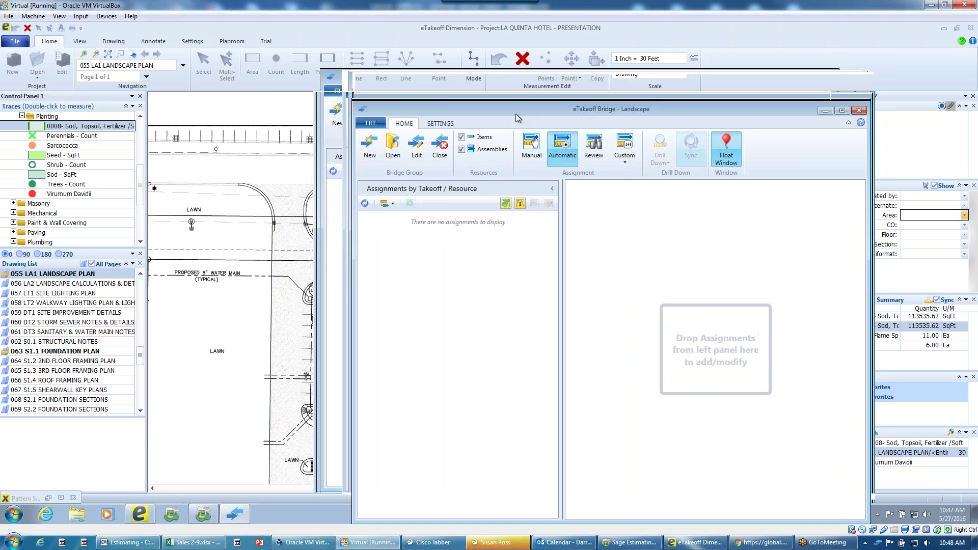
{"action": "left_click", "coordinate": [80, 42]}
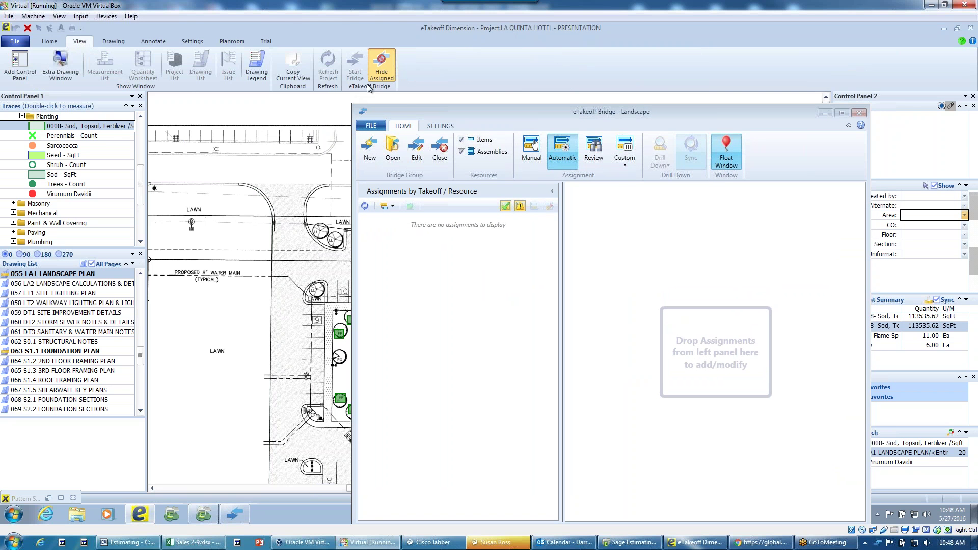
{"action": "left_click", "coordinate": [387, 74]}
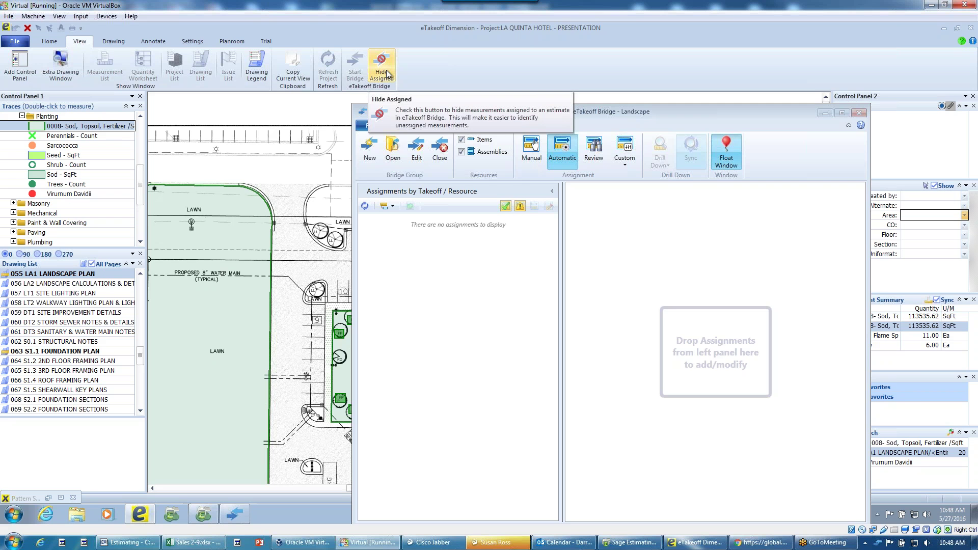
{"action": "left_click_drag", "start_coordinate": [552, 114], "coordinate": [600, 83]}
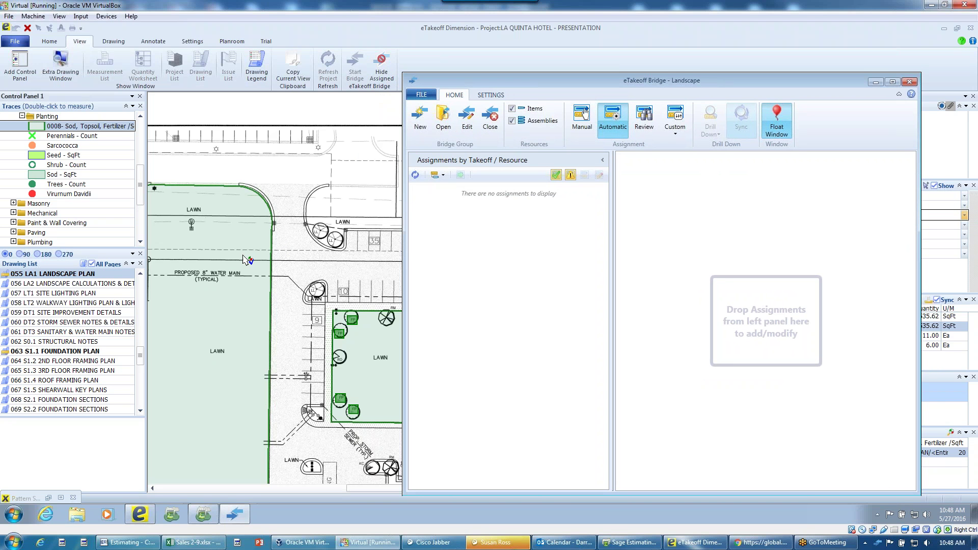
{"action": "left_click", "coordinate": [644, 120]}
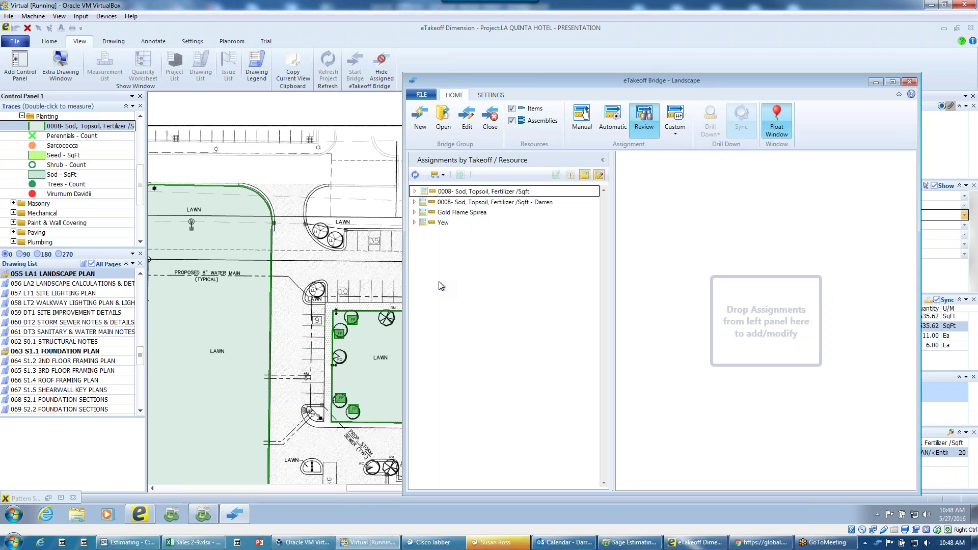
Restore the Pattern Search Review of the FP matches and close it, saving the drawing search for further review.
{"action": "left_click", "coordinate": [240, 226]}
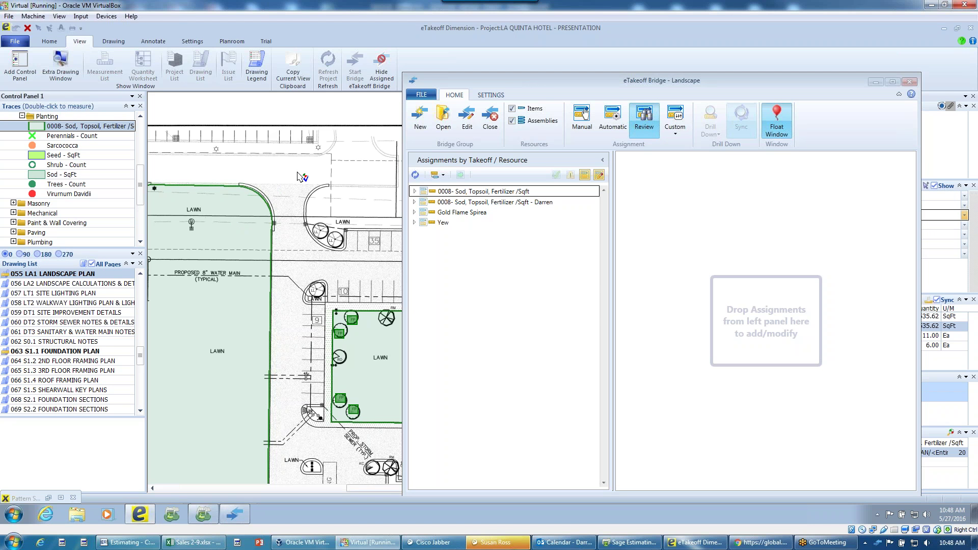
{"action": "left_click", "coordinate": [570, 80]}
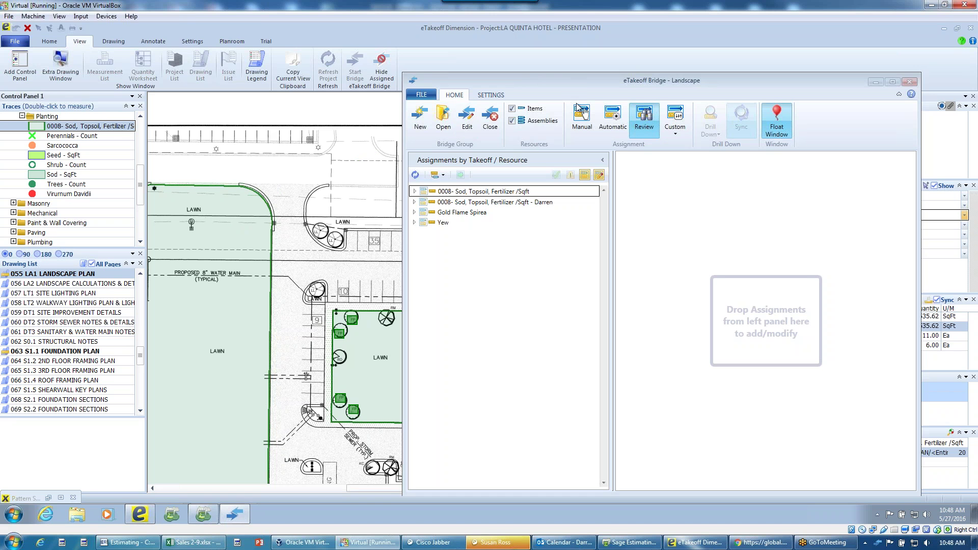
{"action": "left_click_drag", "start_coordinate": [569, 80], "coordinate": [578, 106]}
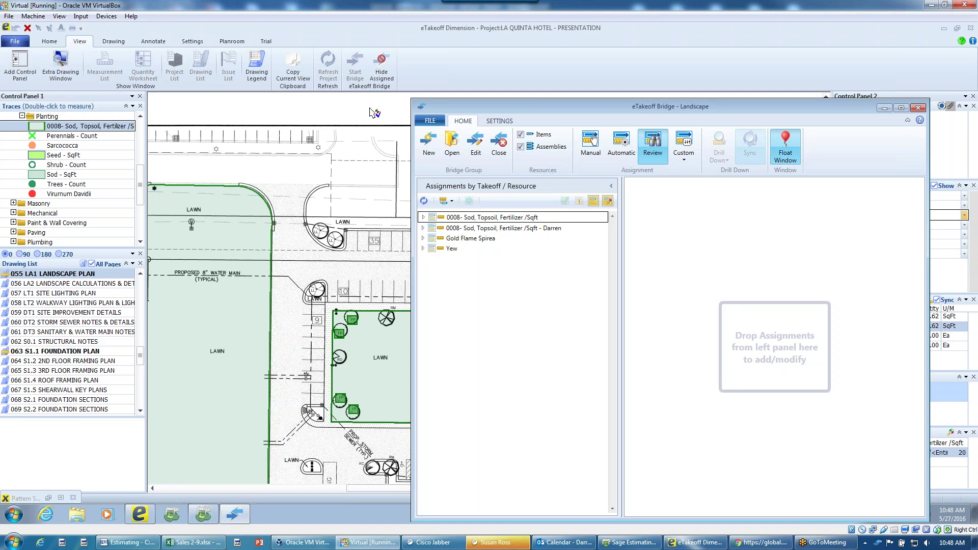
{"action": "left_click", "coordinate": [49, 499]}
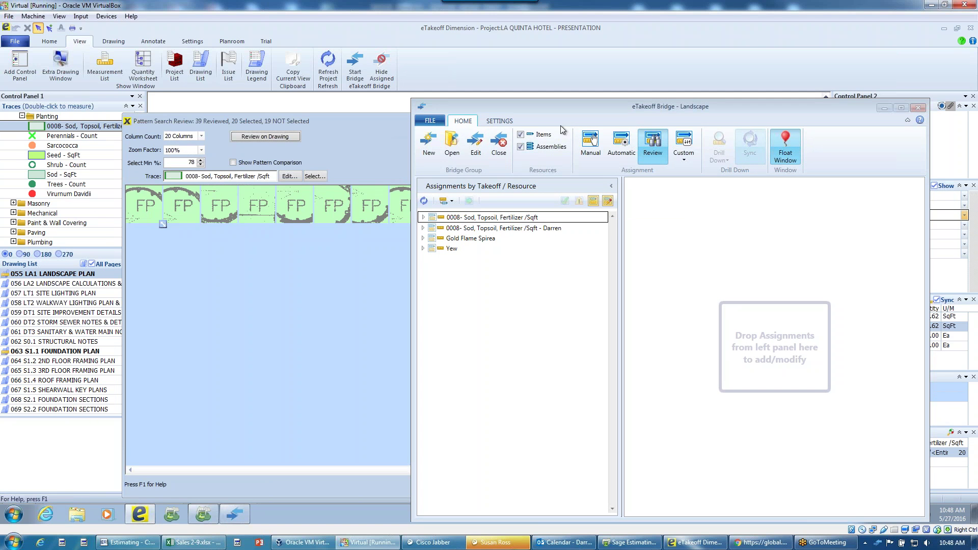
{"action": "left_click", "coordinate": [885, 108]}
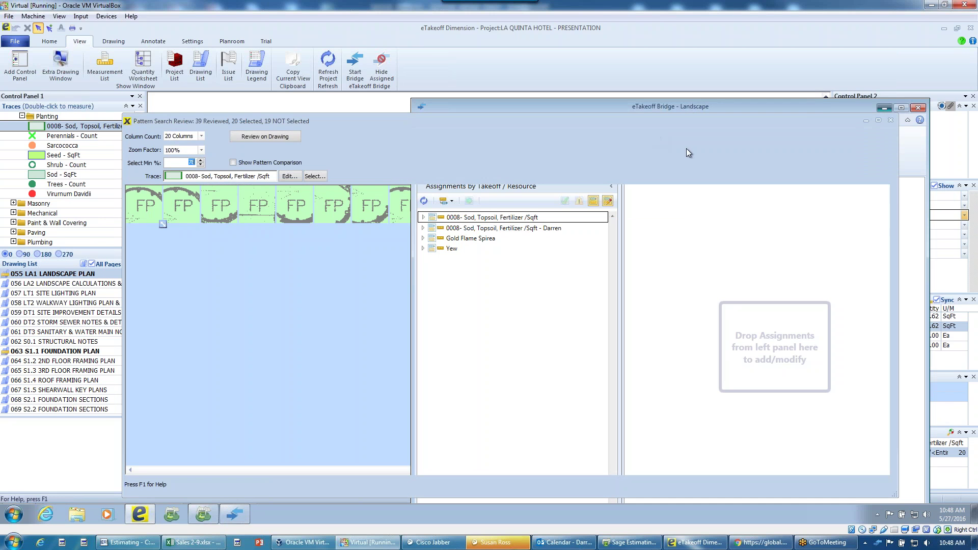
{"action": "left_click", "coordinate": [892, 121]}
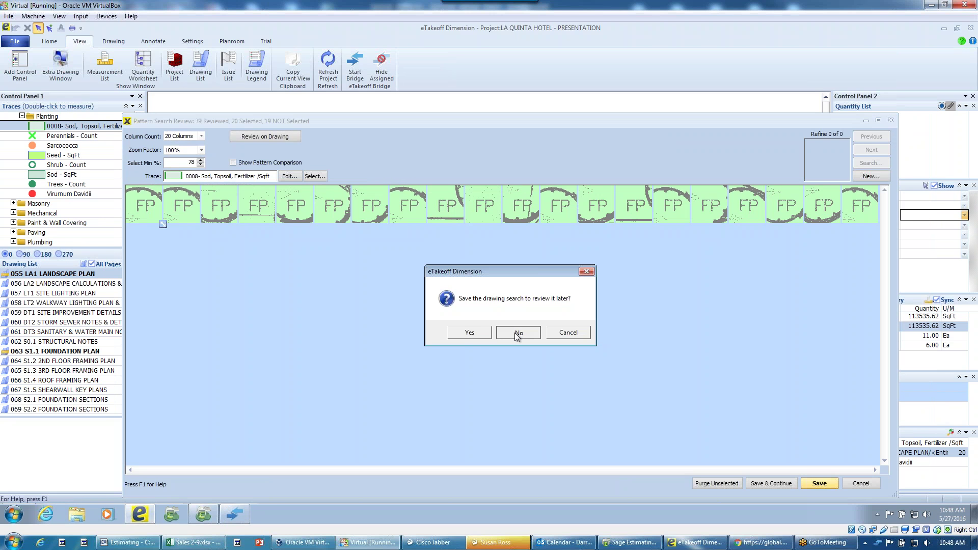
{"action": "left_click", "coordinate": [487, 335]}
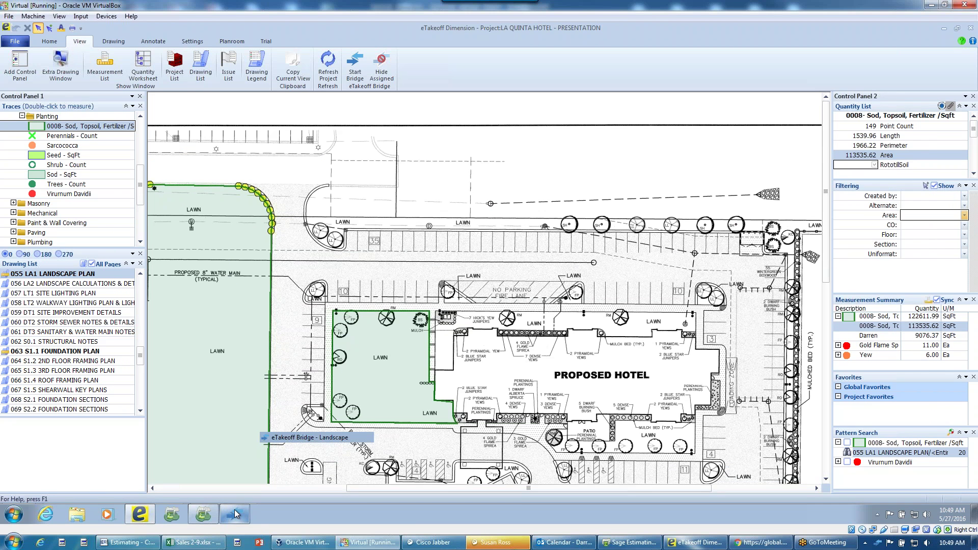
Bring the Bridge window back and reshape the large sod area by pulling two points of its rounded corner outward.
{"action": "left_click", "coordinate": [235, 513]}
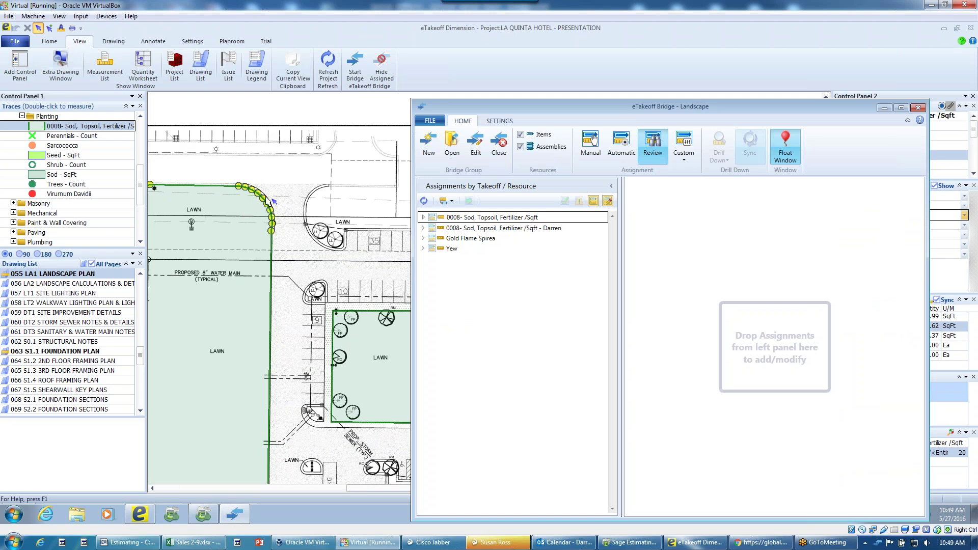
{"action": "left_click", "coordinate": [53, 43]}
{"action": "left_click", "coordinate": [53, 43]}
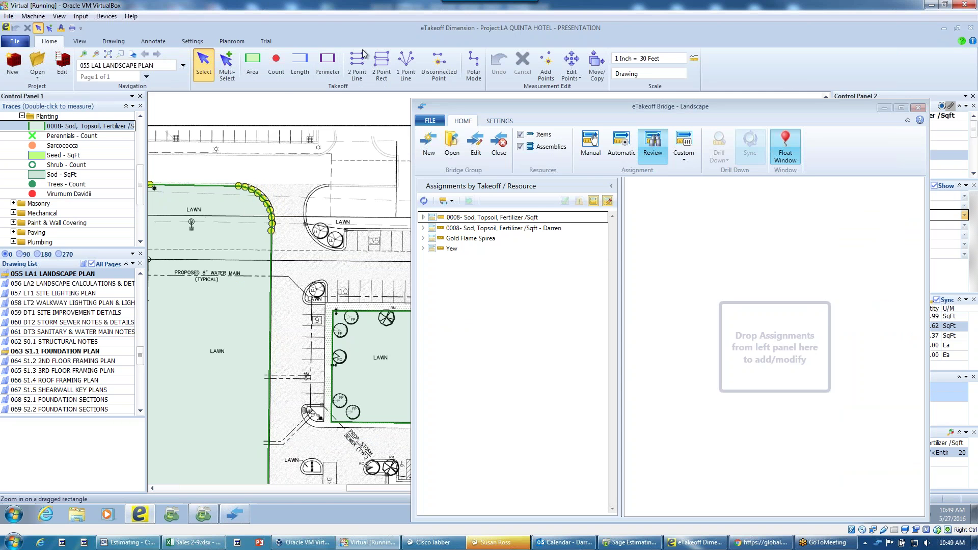
{"action": "double_click", "coordinate": [265, 199]}
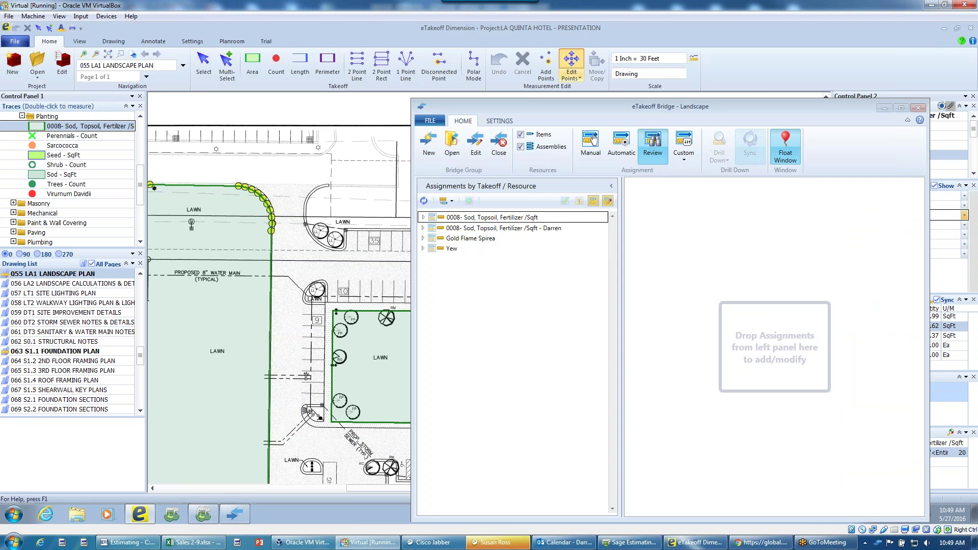
{"action": "left_click", "coordinate": [322, 165]}
{"action": "left_click_drag", "start_coordinate": [233, 174], "coordinate": [224, 147]}
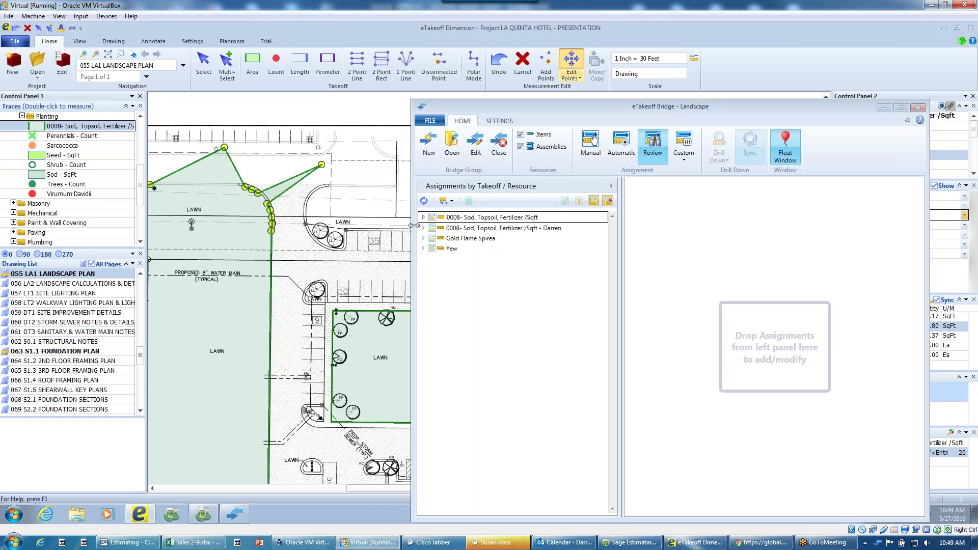
Refresh the Bridge assignments and load the 0008- Sod, Topsoil, Fertilizer /Sqft assembly of the changed takeoff.
{"action": "left_click", "coordinate": [422, 203]}
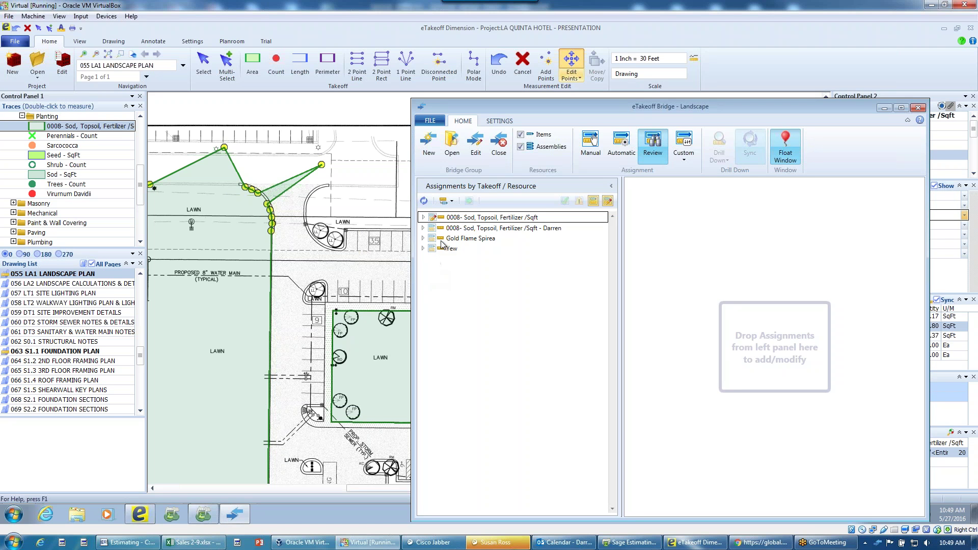
{"action": "left_click", "coordinate": [423, 217]}
{"action": "left_click", "coordinate": [465, 231]}
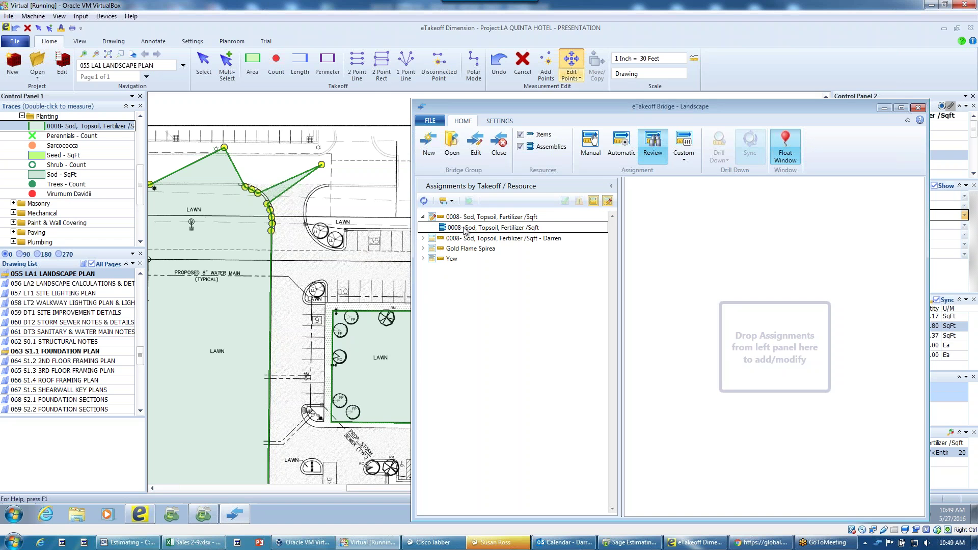
{"action": "left_click", "coordinate": [465, 229]}
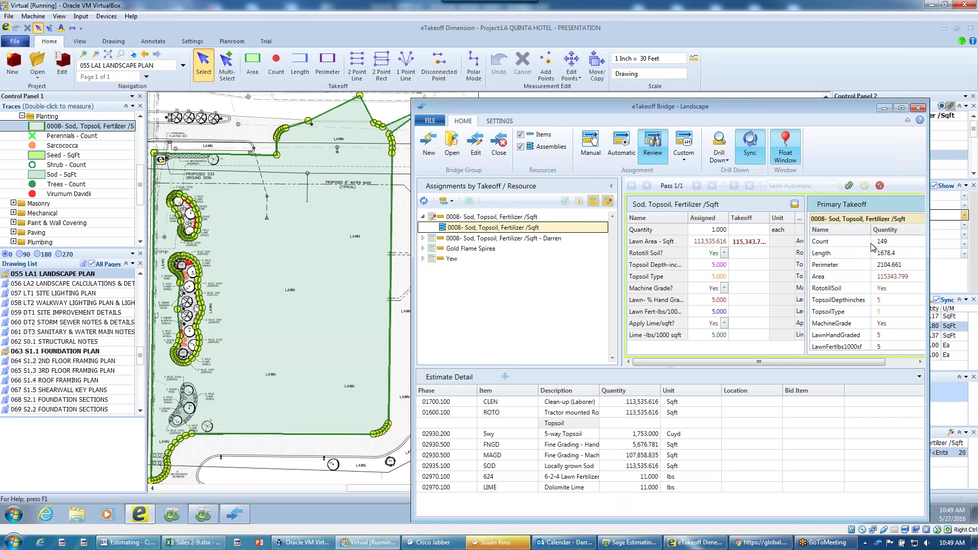
Move the Bridge window, widen the Takeoff column, and compare the assigned lawn area with the takeoff lawn area.
{"action": "left_click_drag", "start_coordinate": [724, 108], "coordinate": [666, 106]}
{"action": "left_click_drag", "start_coordinate": [712, 214], "coordinate": [719, 214]}
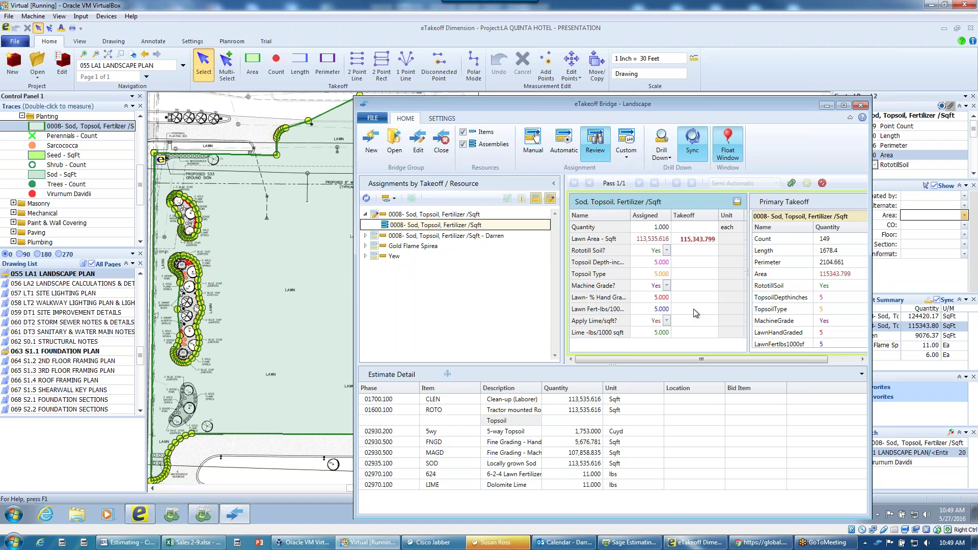
{"action": "double_click", "coordinate": [684, 207]}
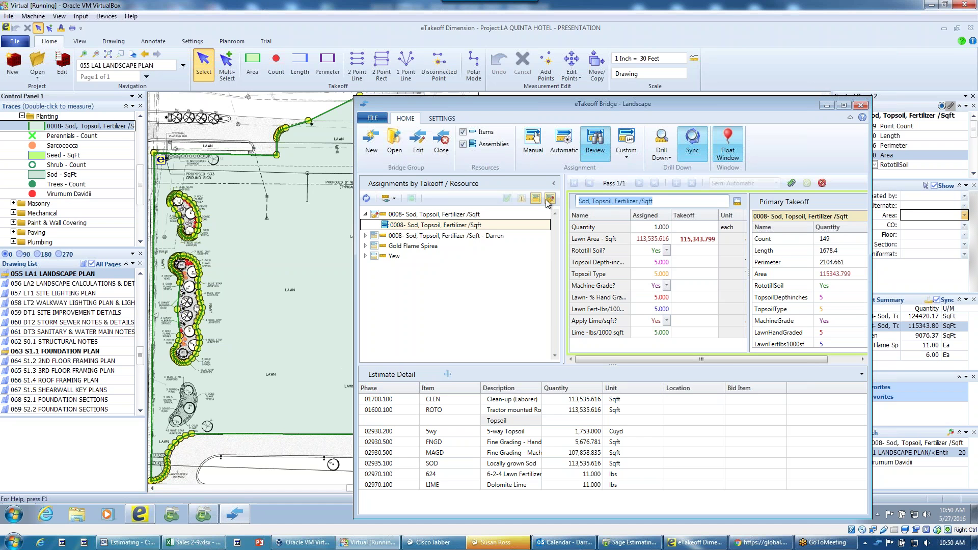
Reword the sod assembly's description to say who changed it, and replace its notes with "Additional notes".
{"action": "type", "text": "Darren cha"}
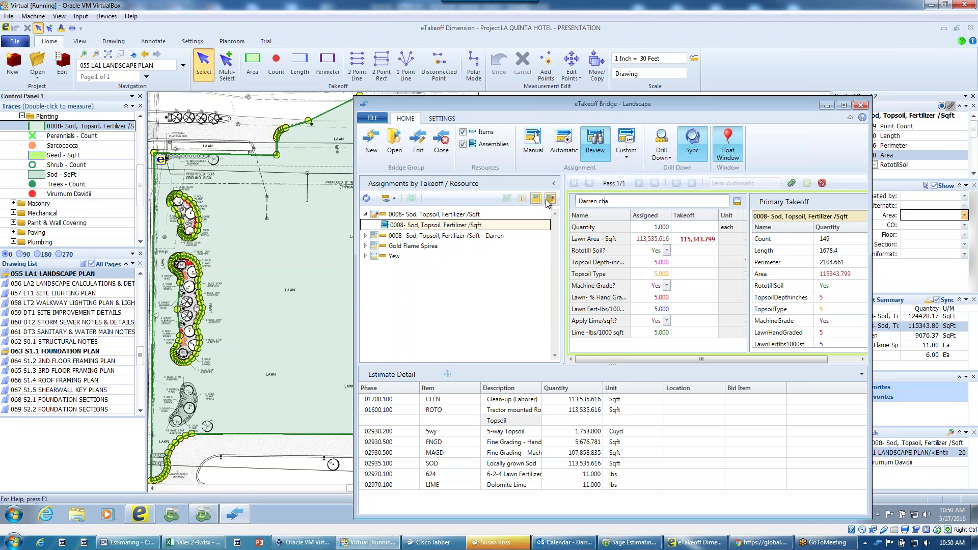
{"action": "type", "text": "nged this"}
{"action": "left_click", "coordinate": [652, 285]}
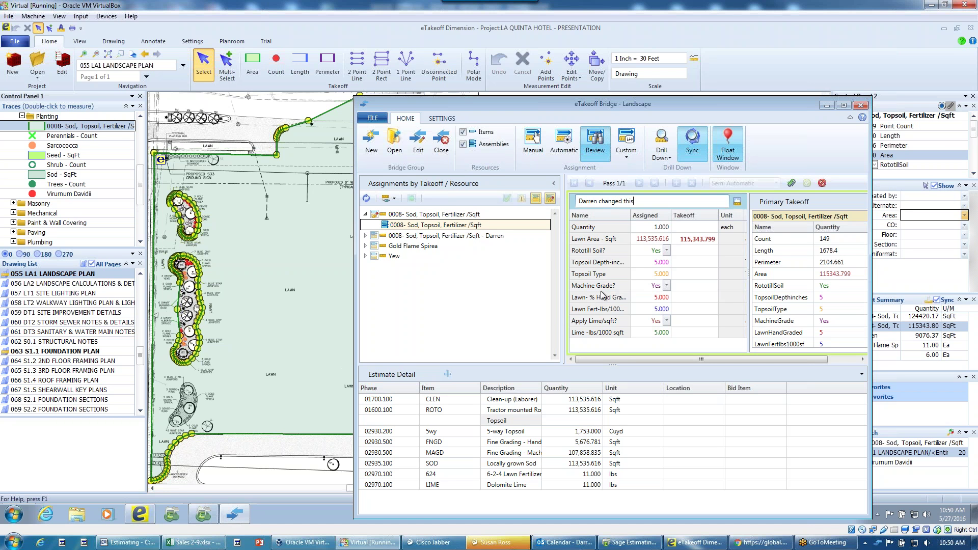
{"action": "left_click", "coordinate": [792, 183]}
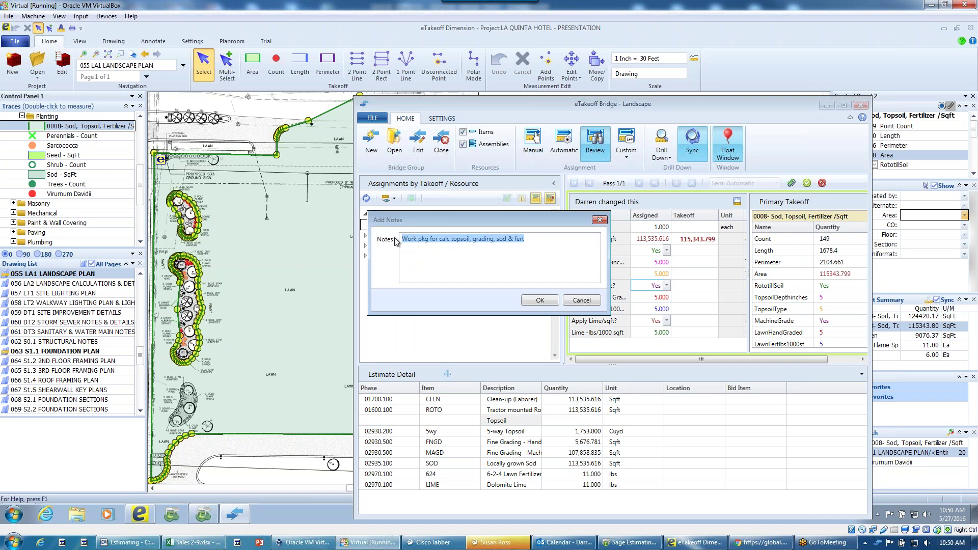
{"action": "type", "text": "Additional"}
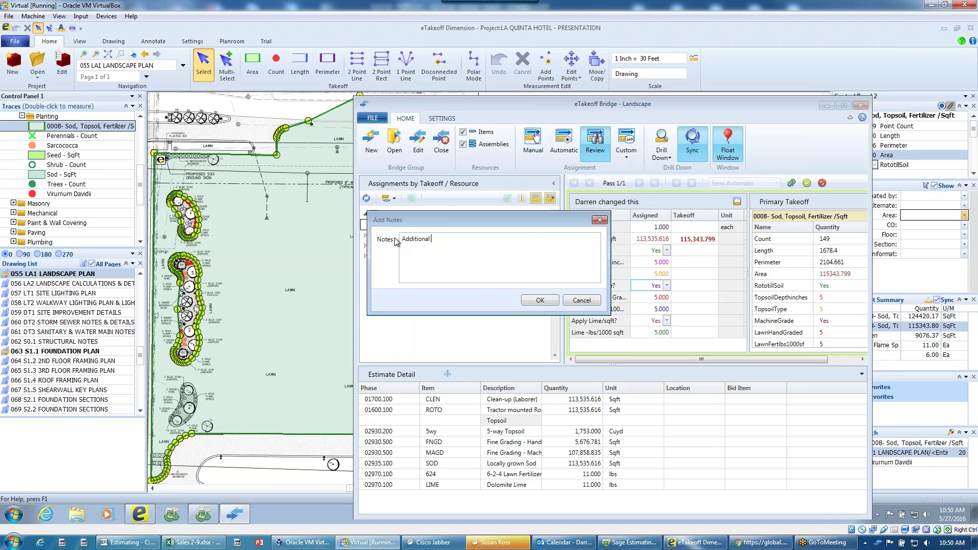
{"action": "type", "text": " notes"}
{"action": "left_click", "coordinate": [541, 301]}
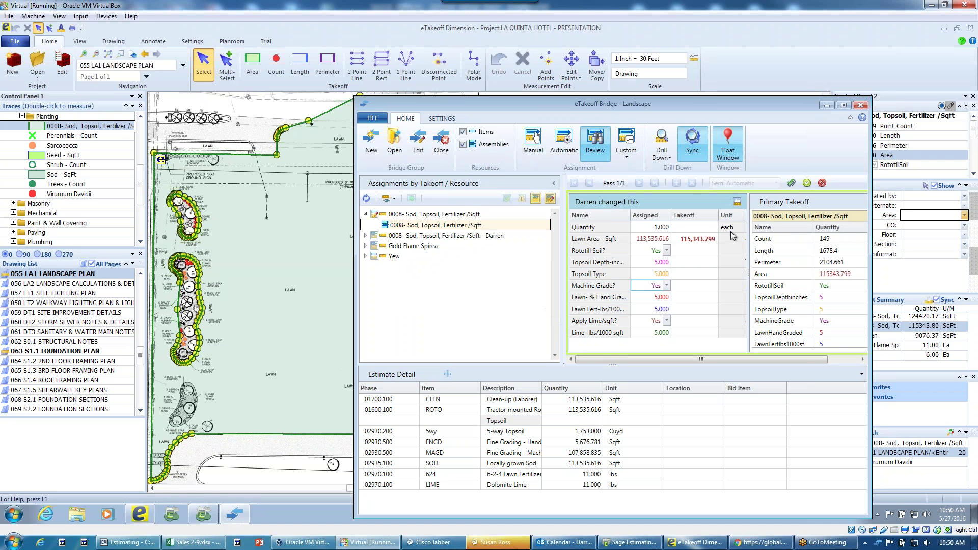
Update the assembly with the changed takeoff lawn area, save the assignment, and exit Bridge.
{"action": "left_click", "coordinate": [736, 202]}
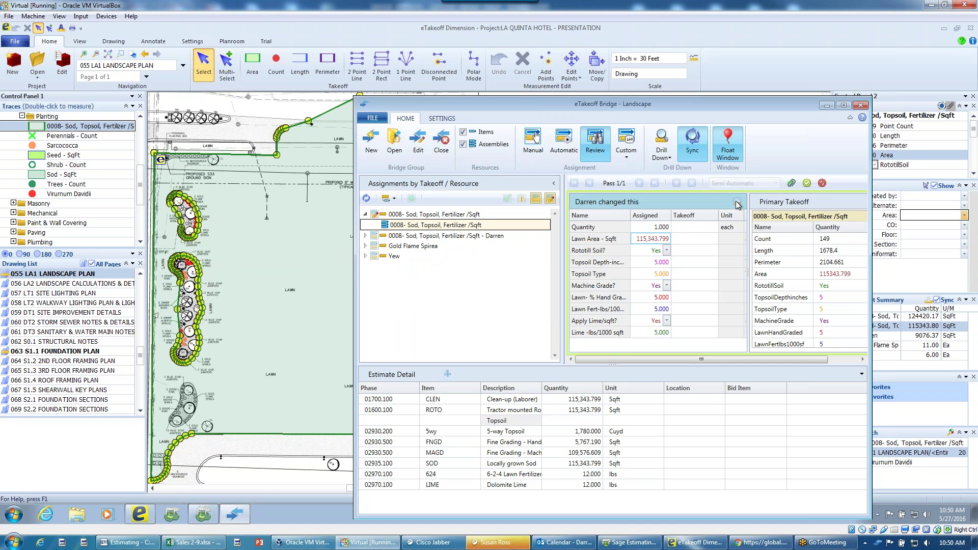
{"action": "left_click", "coordinate": [807, 183]}
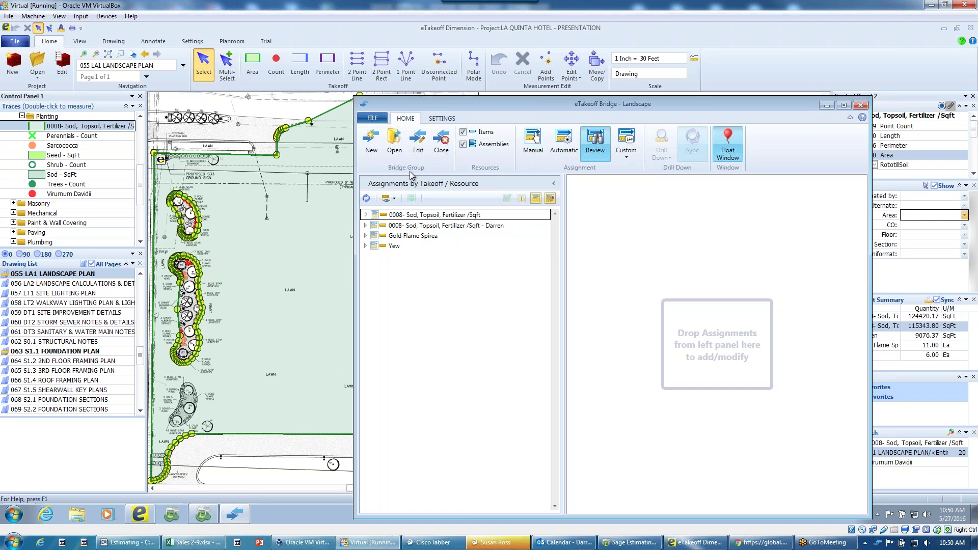
{"action": "left_click", "coordinate": [368, 123]}
{"action": "left_click", "coordinate": [386, 282]}
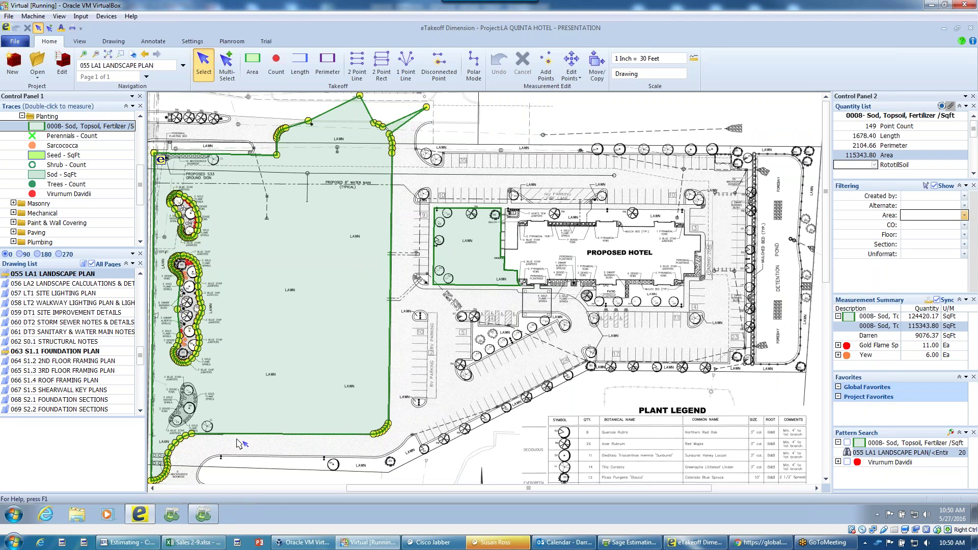
Switch to Sage Estimating and bring up the catalog of estimates to look at the Landscape entries.
{"action": "left_click", "coordinate": [206, 519]}
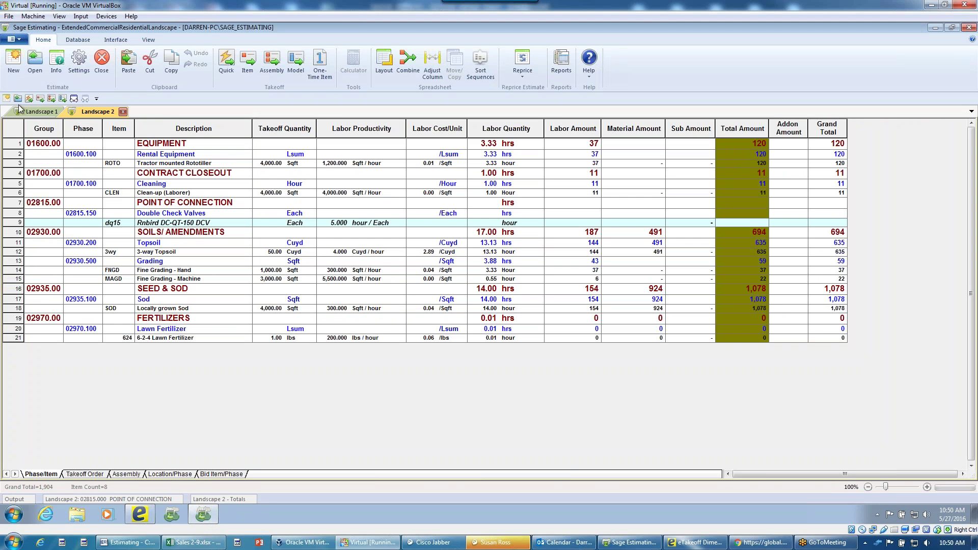
{"action": "left_click", "coordinate": [34, 69]}
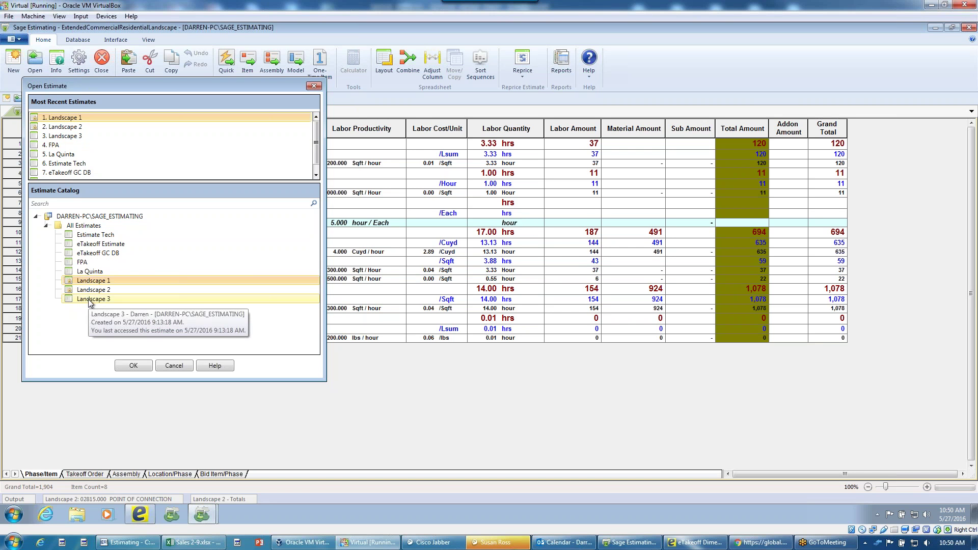
Switch back to eTakeoff Dimension, start Bridge again, and minimise its window.
{"action": "left_click", "coordinate": [142, 516]}
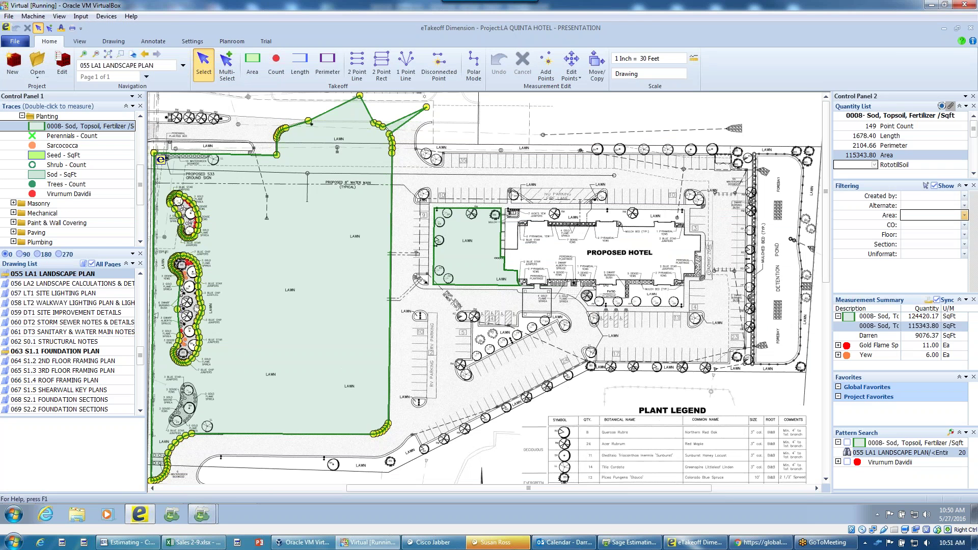
{"action": "left_click", "coordinate": [79, 41]}
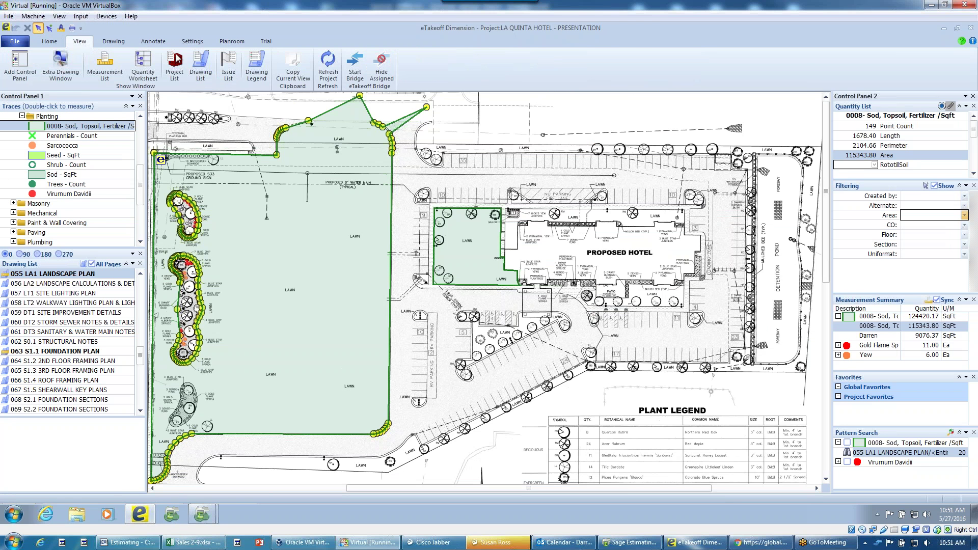
{"action": "left_click", "coordinate": [360, 72]}
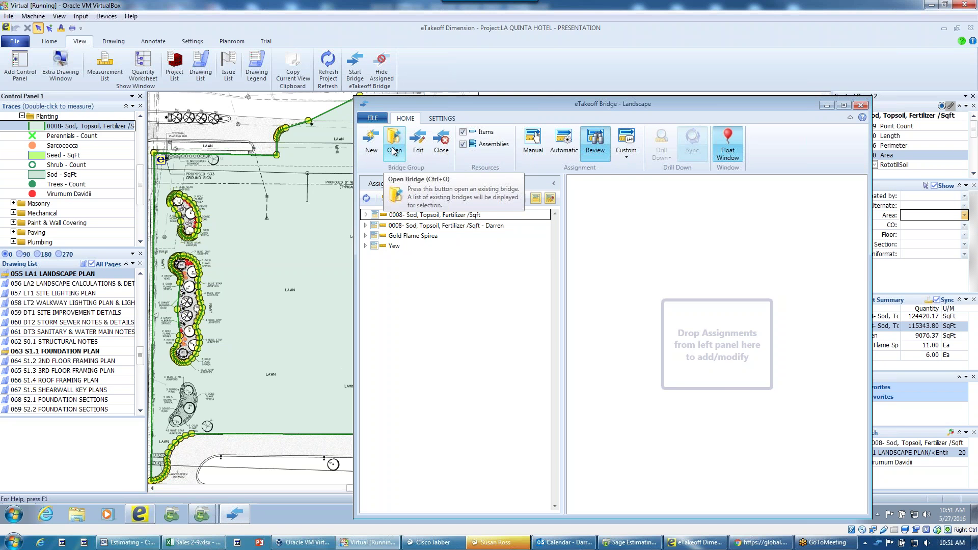
{"action": "left_click", "coordinate": [828, 107]}
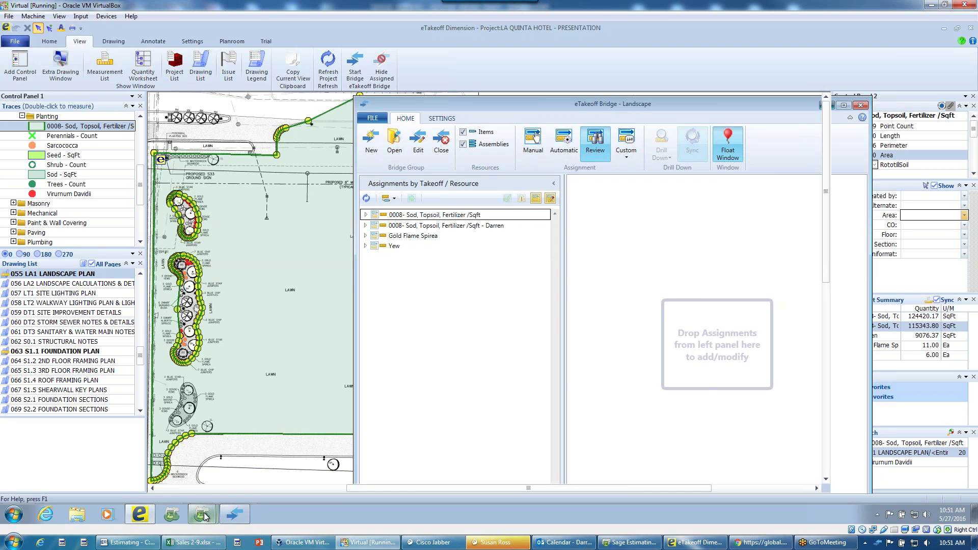
Return to Sage Estimating and dismiss the Open Estimate dialog without choosing an estimate.
{"action": "mouse_move", "coordinate": [206, 516]}
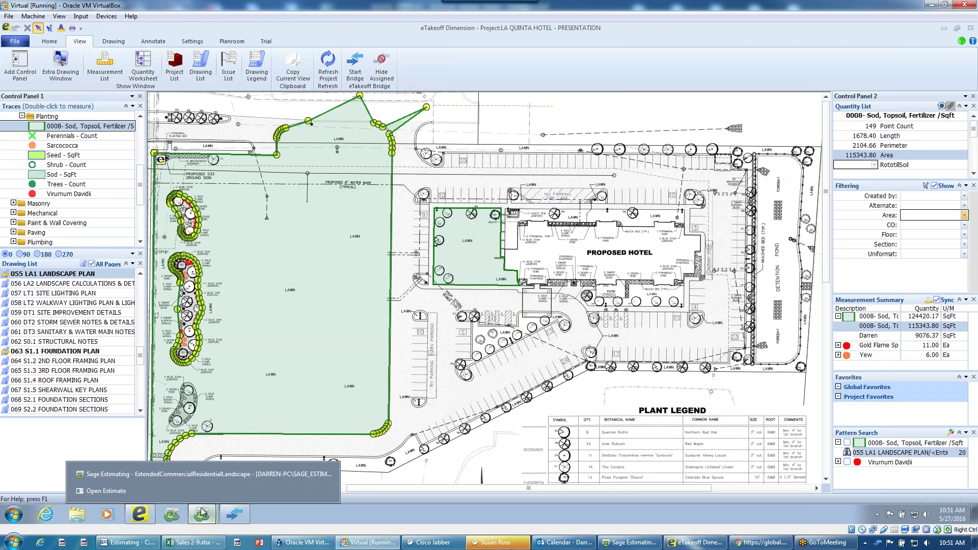
{"action": "left_click", "coordinate": [192, 472]}
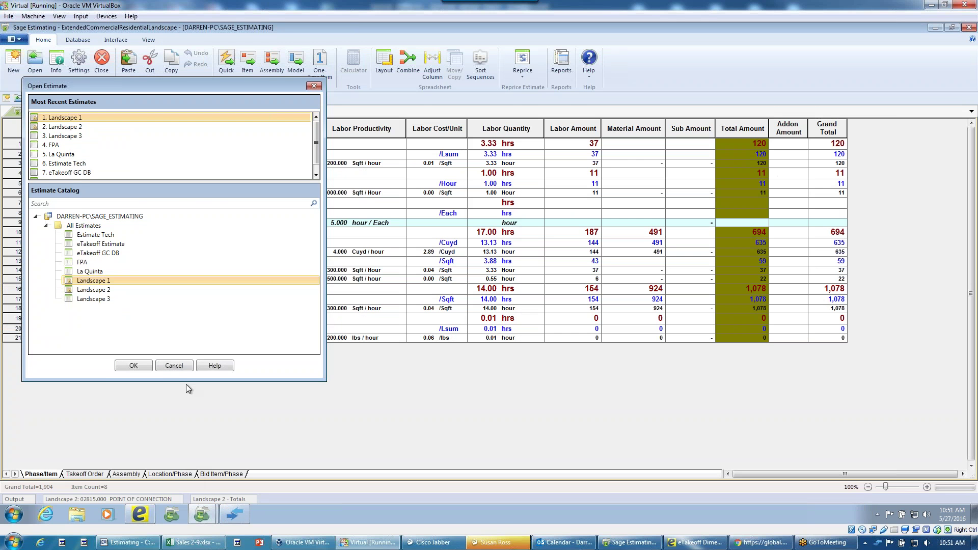
{"action": "left_click", "coordinate": [174, 365]}
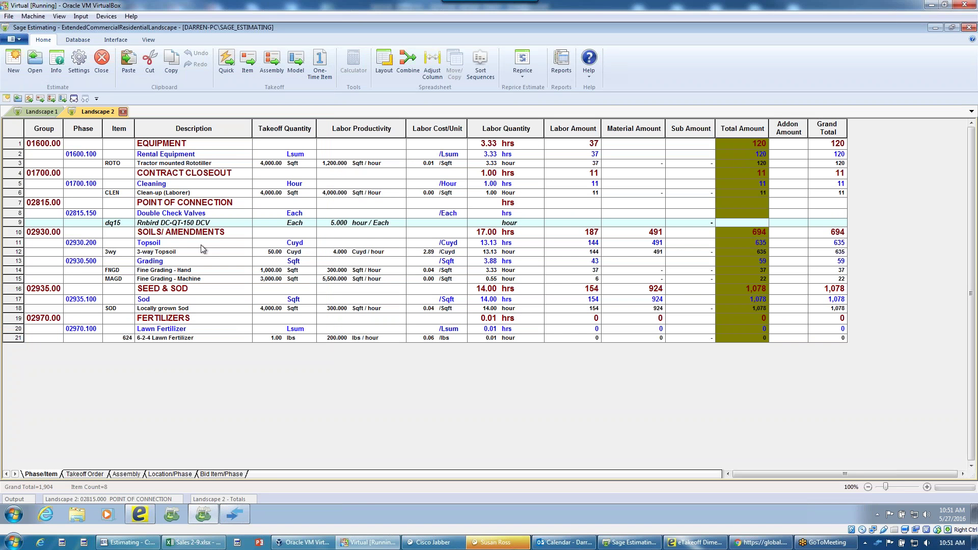
Make the Crew column visible in the current spreadsheet layout and highlight that column in the Landscape 2 estimate.
{"action": "left_click", "coordinate": [384, 62]}
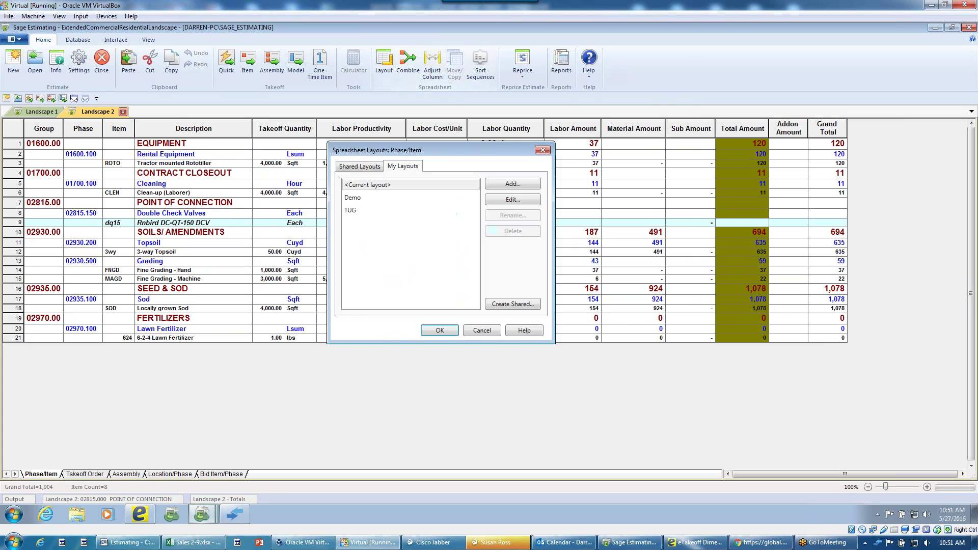
{"action": "left_click", "coordinate": [512, 201]}
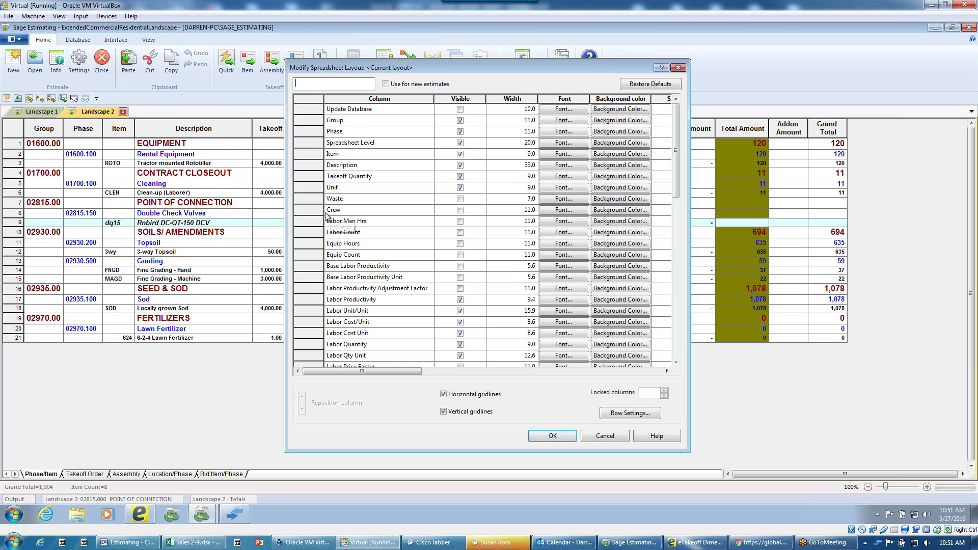
{"action": "left_click", "coordinate": [550, 434]}
{"action": "left_click", "coordinate": [439, 334]}
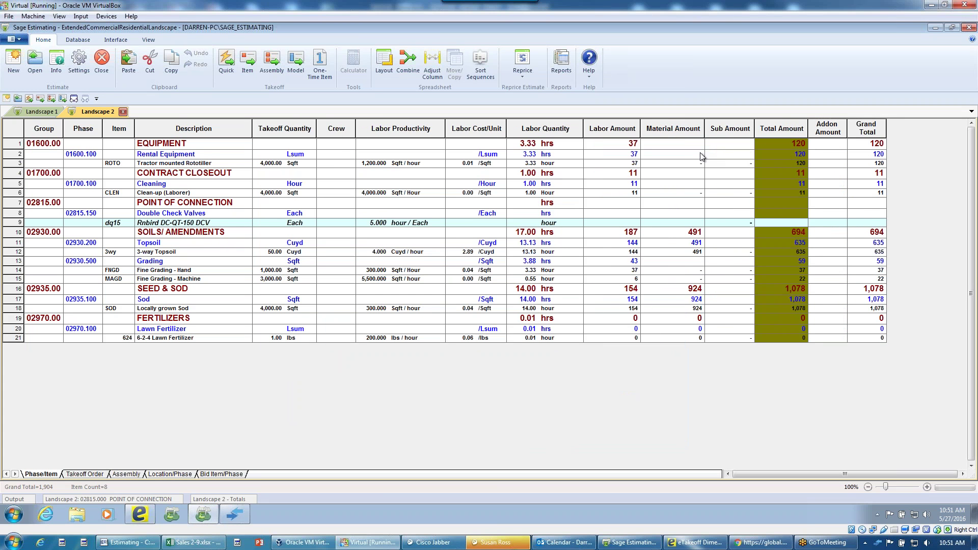
{"action": "left_click", "coordinate": [337, 128]}
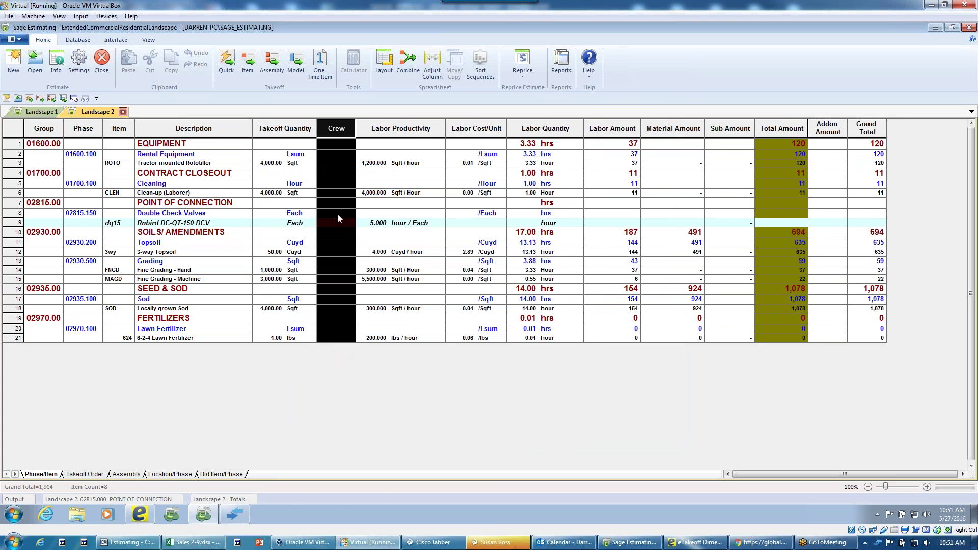
Assign the 060- Irrigation Lg crew from the database crews list to the Clean-up (Laborer) item, accepting the invalid crew items notice.
{"action": "left_click", "coordinate": [336, 194]}
{"action": "right_click", "coordinate": [336, 194]}
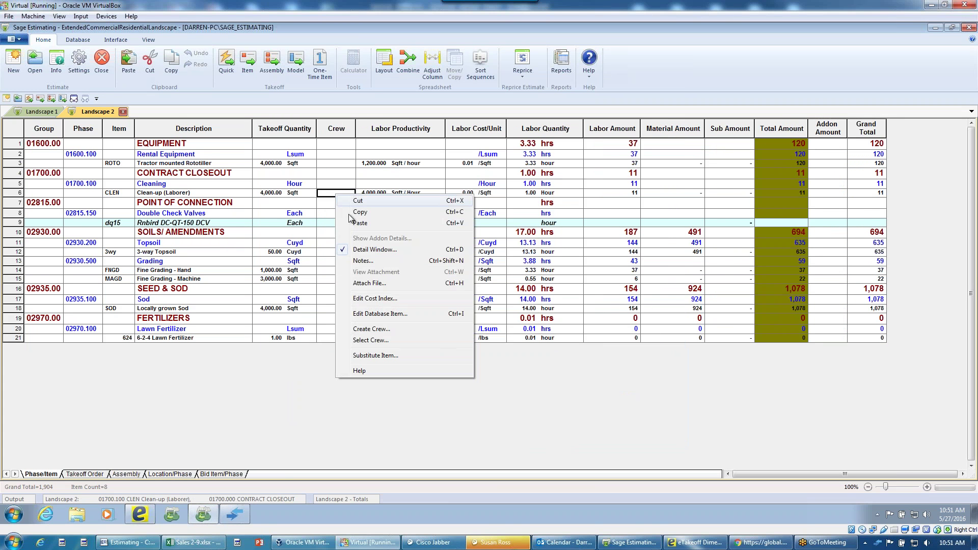
{"action": "left_click", "coordinate": [360, 340]}
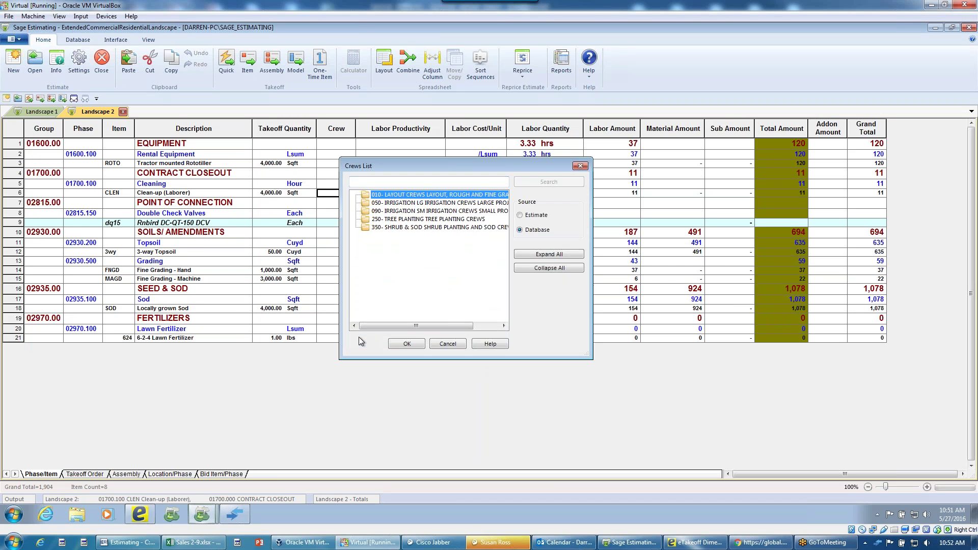
{"action": "left_click_drag", "start_coordinate": [436, 171], "coordinate": [317, 150]}
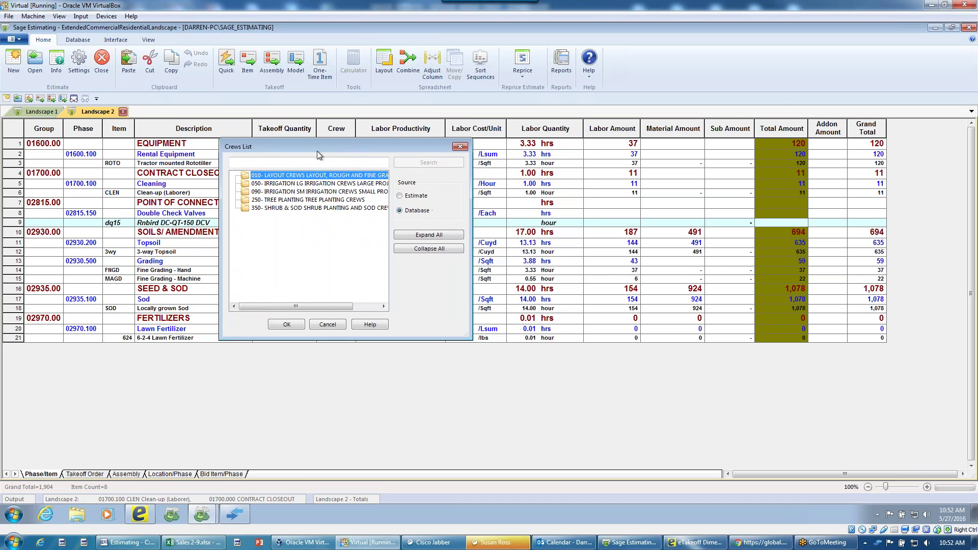
{"action": "double_click", "coordinate": [319, 185]}
{"action": "double_click", "coordinate": [317, 194]}
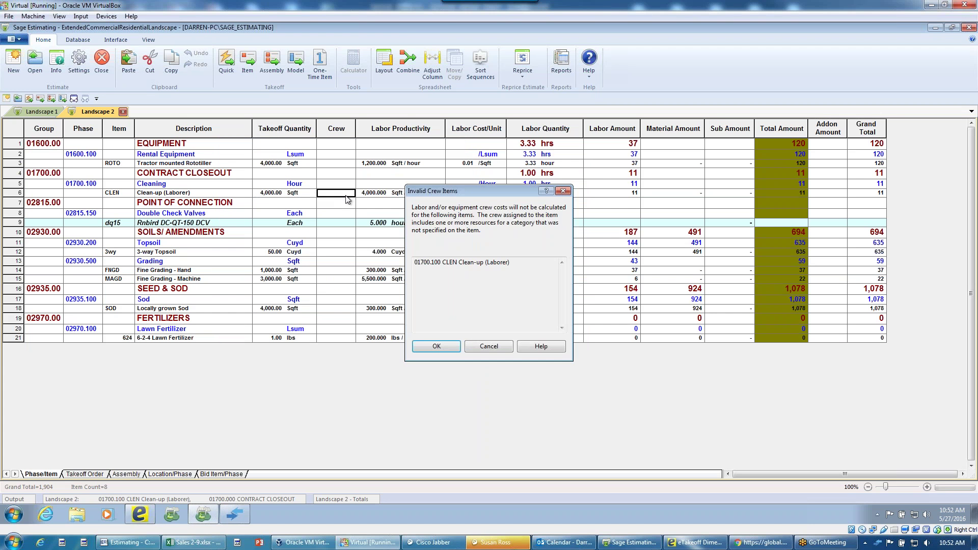
{"action": "left_click", "coordinate": [443, 354]}
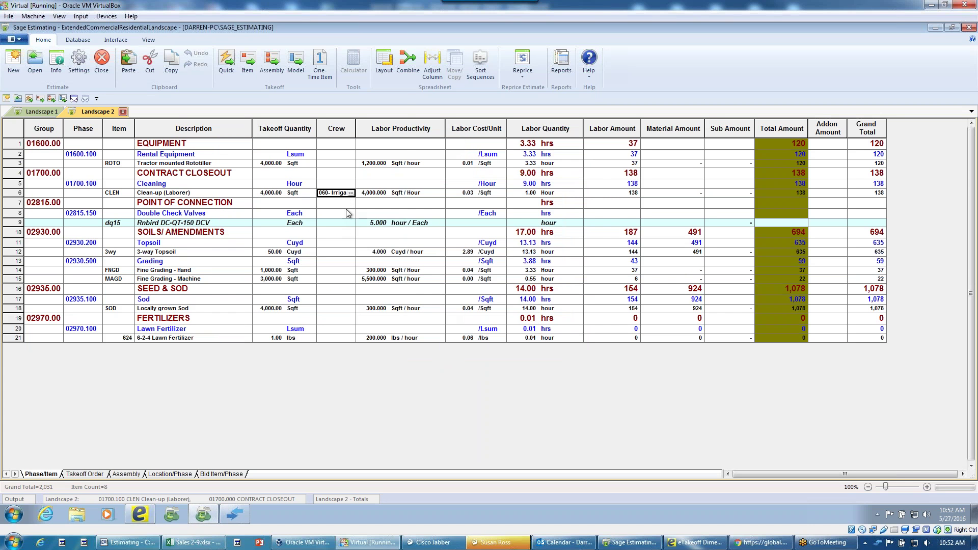
Open the Clean-up item's crew details, reposition the window, and widen the Description column to read the resources.
{"action": "left_click", "coordinate": [349, 193]}
{"action": "left_click", "coordinate": [351, 193]}
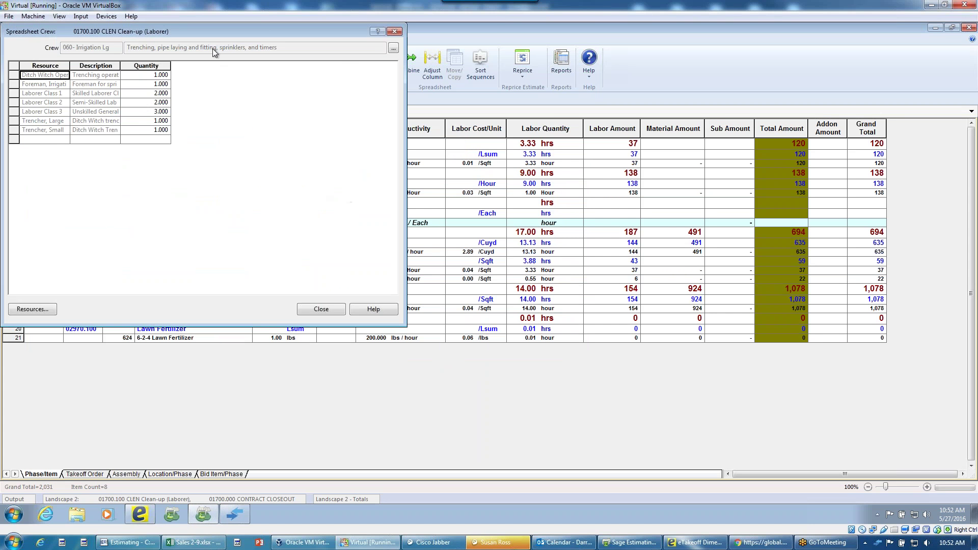
{"action": "left_click_drag", "start_coordinate": [210, 32], "coordinate": [385, 150]}
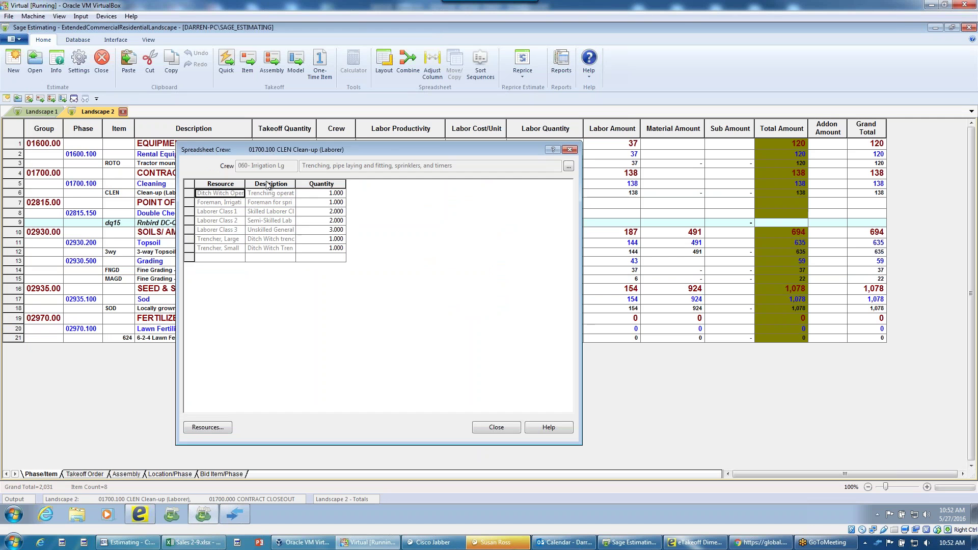
{"action": "left_click", "coordinate": [288, 240]}
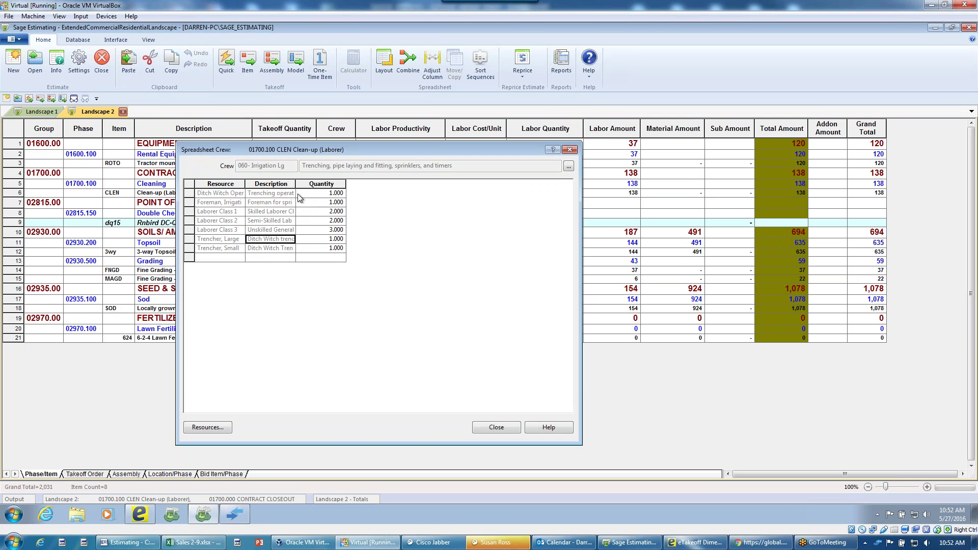
{"action": "left_click_drag", "start_coordinate": [295, 184], "coordinate": [340, 187]}
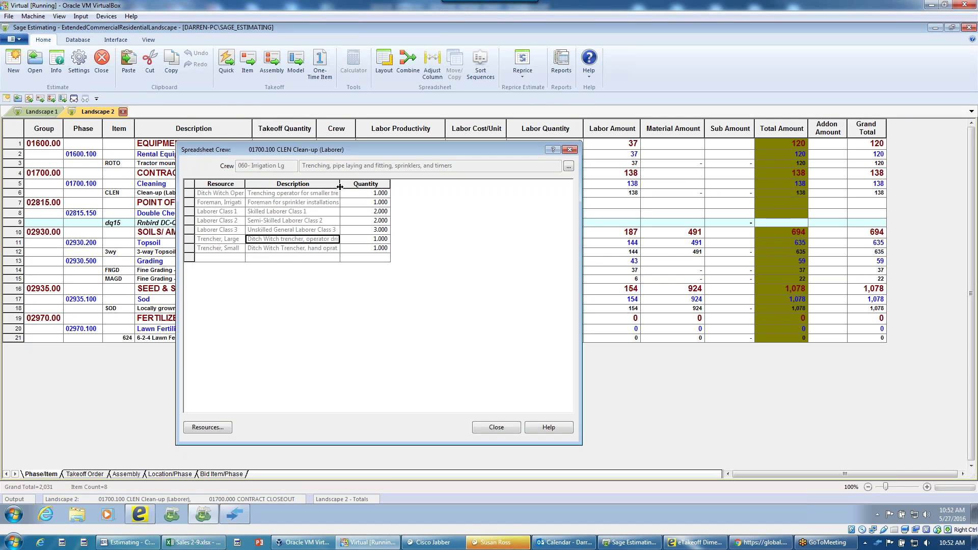
Bring up the estimate's resource table list beside the crew details and look through its equipment and labor resources.
{"action": "left_click", "coordinate": [222, 427]}
{"action": "left_click", "coordinate": [278, 233]}
{"action": "left_click_drag", "start_coordinate": [313, 147], "coordinate": [450, 148]}
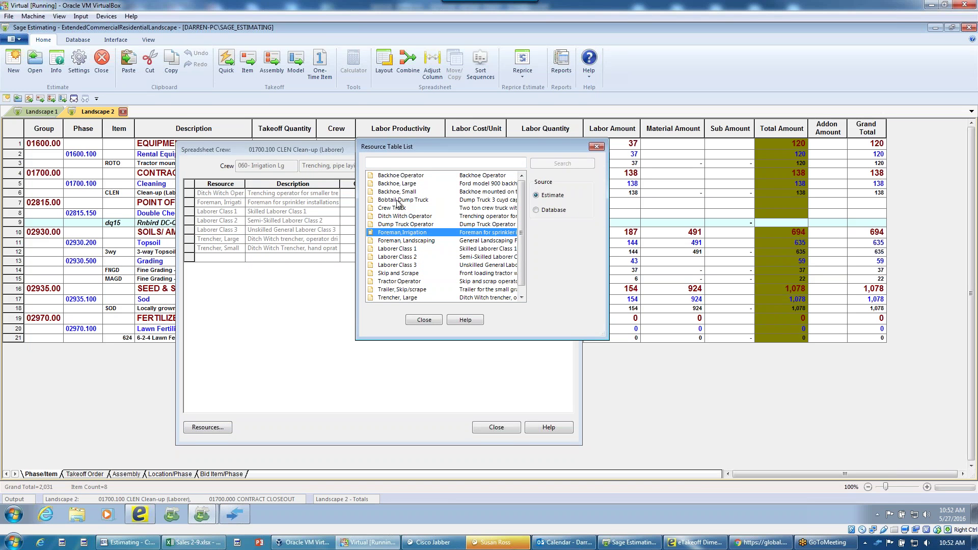
{"action": "left_click", "coordinate": [398, 201]}
{"action": "left_click", "coordinate": [401, 258]}
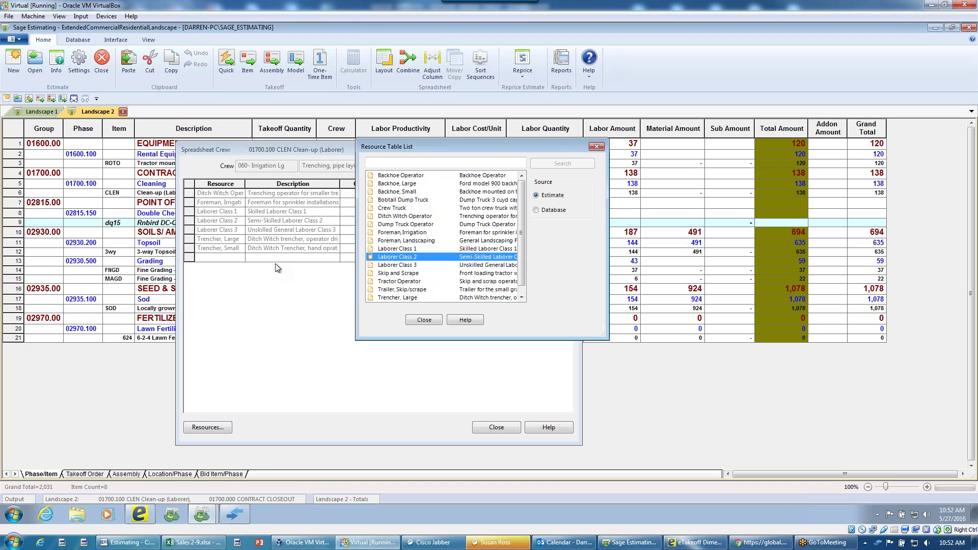
Limit the resource list to equipment only and add Trailer, Skip/scrape to the Clean-up item's crew.
{"action": "right_click", "coordinate": [385, 253]}
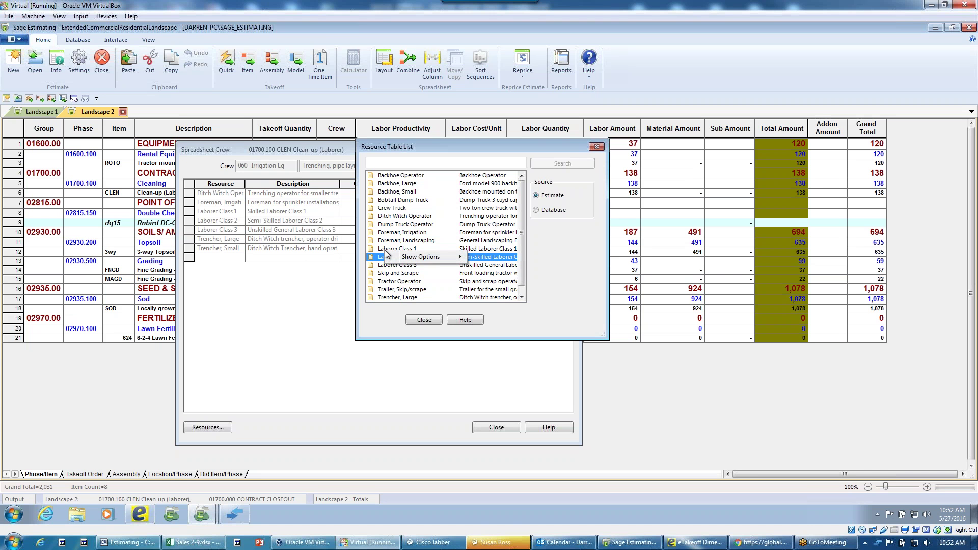
{"action": "mouse_move", "coordinate": [448, 257]}
{"action": "left_click", "coordinate": [488, 268]}
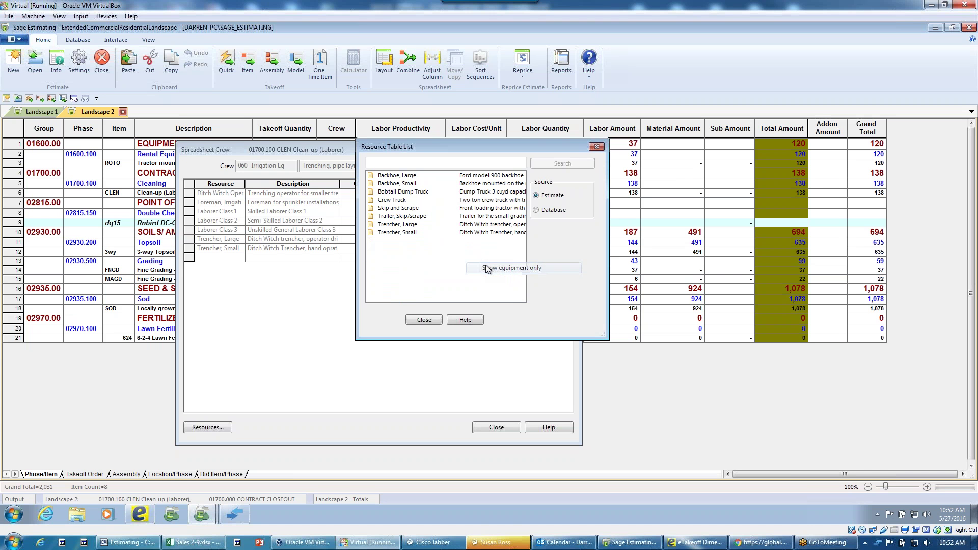
{"action": "left_click", "coordinate": [399, 218]}
{"action": "double_click", "coordinate": [399, 218]}
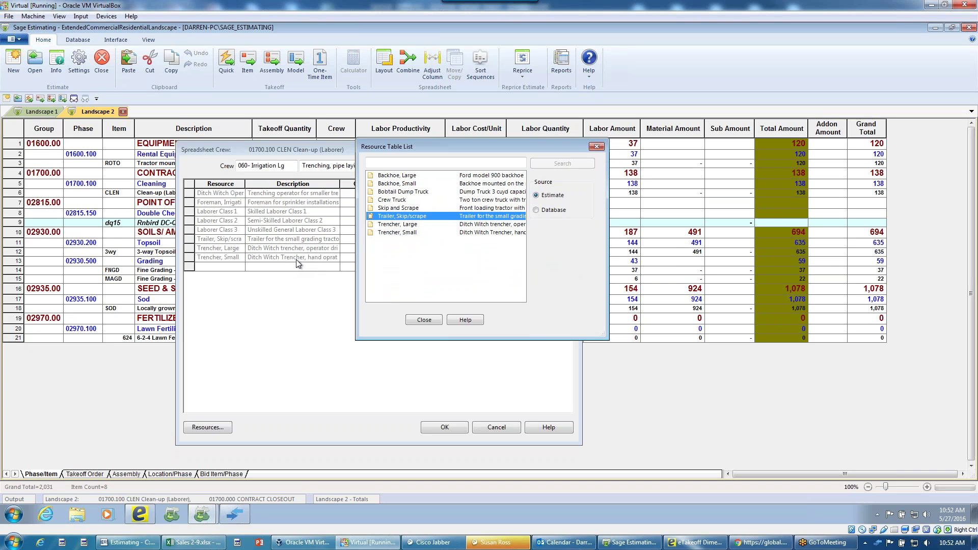
Discard the changes to the Clean-up (Laborer) item's crew and leave its crew details.
{"action": "left_click", "coordinate": [424, 320]}
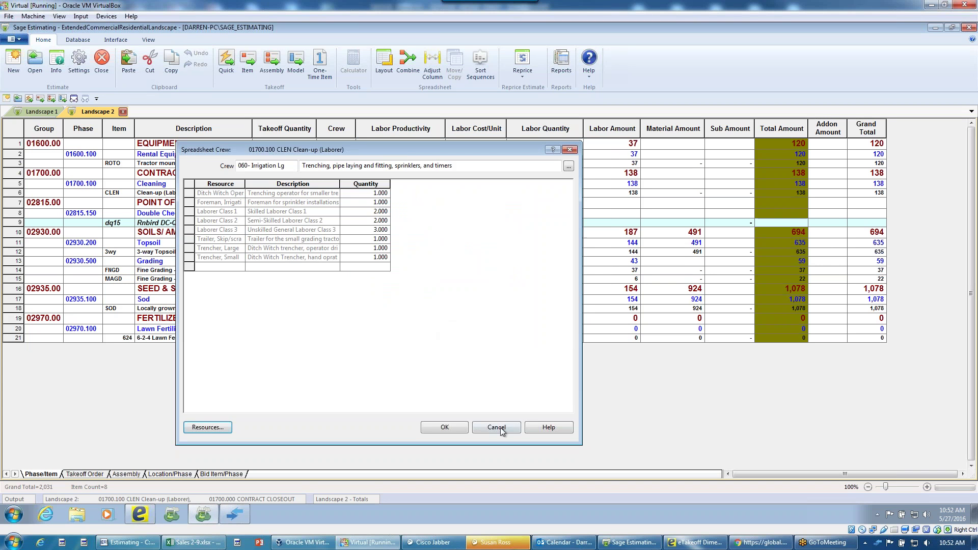
{"action": "left_click", "coordinate": [500, 427]}
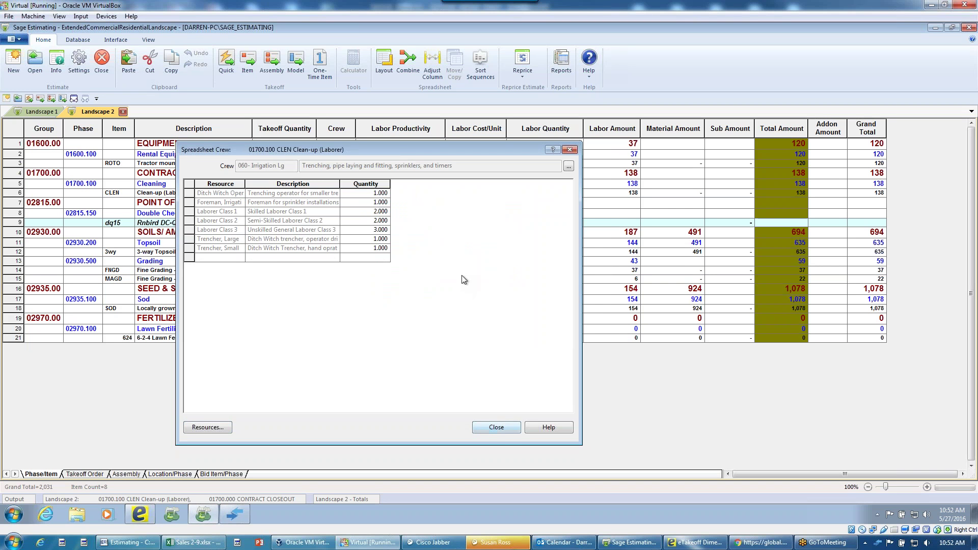
{"action": "left_click", "coordinate": [497, 429]}
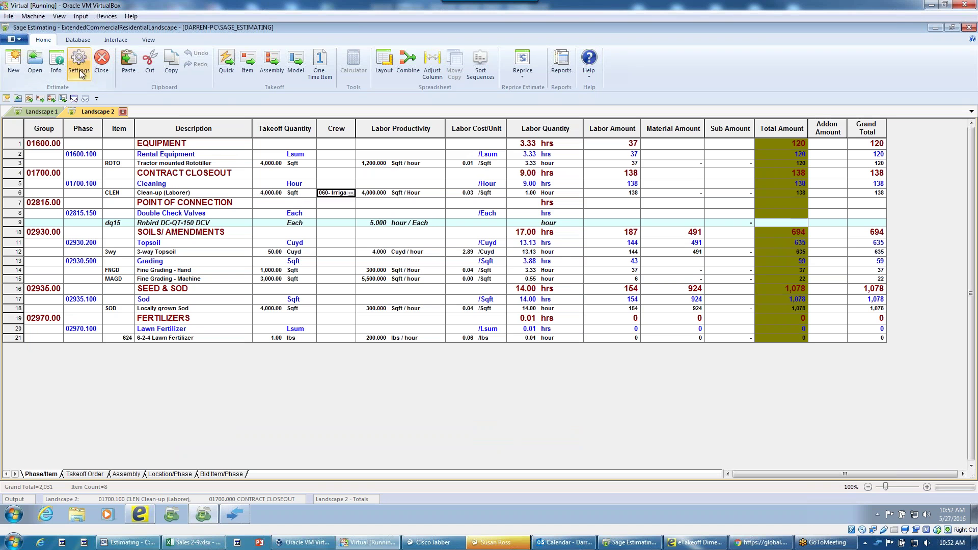
Open the database crew rate tables at Sample Equip and enlarge the window to show every rate column.
{"action": "left_click", "coordinate": [77, 40]}
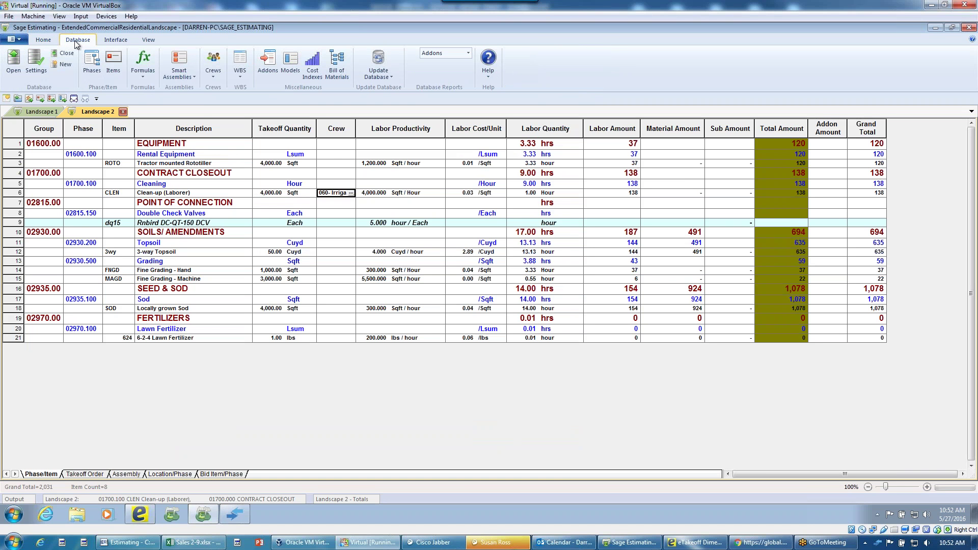
{"action": "left_click", "coordinate": [241, 65]}
{"action": "left_click", "coordinate": [213, 65]}
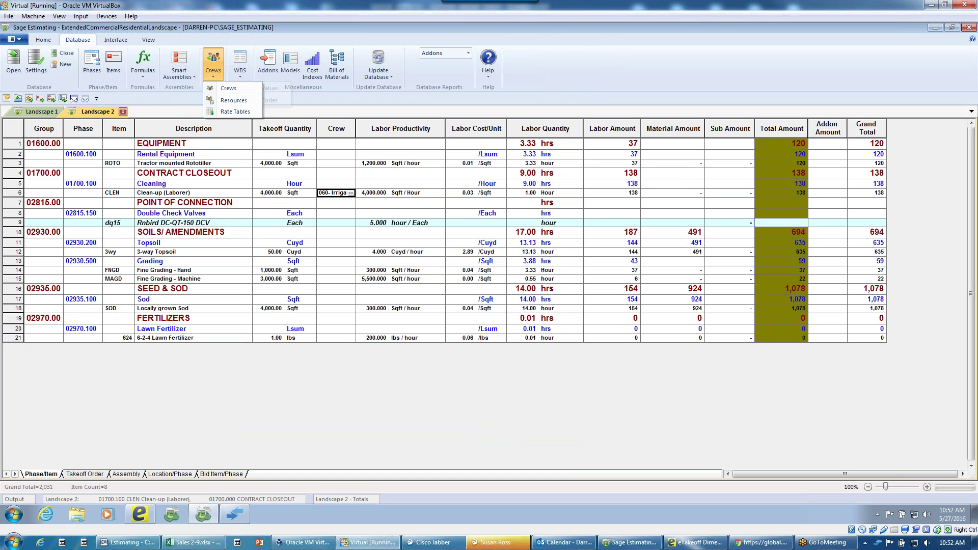
{"action": "left_click", "coordinate": [231, 113]}
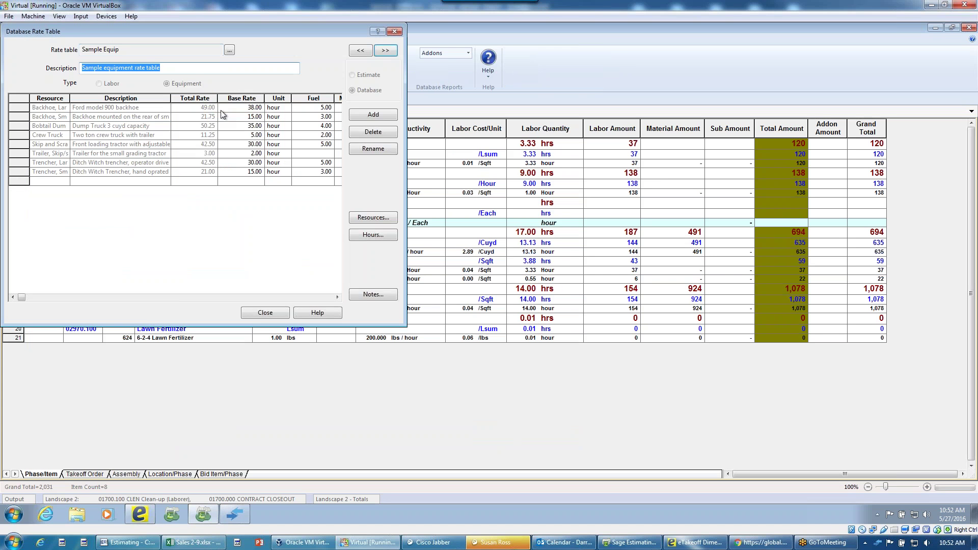
{"action": "left_click_drag", "start_coordinate": [268, 34], "coordinate": [429, 82]}
{"action": "left_click_drag", "start_coordinate": [568, 161], "coordinate": [711, 162]}
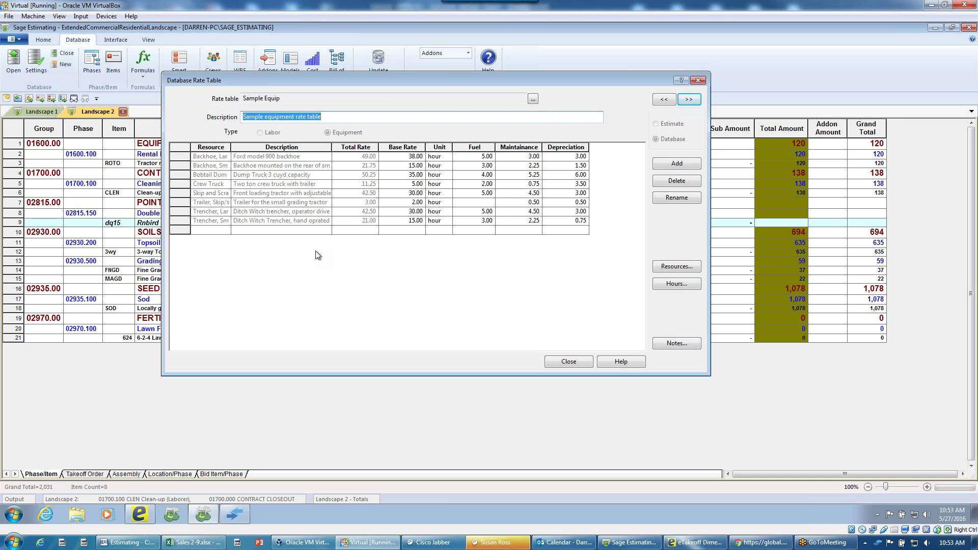
Look through the Sample Labor rate table in a widened window, and close the rate tables.
{"action": "left_click", "coordinate": [533, 99]}
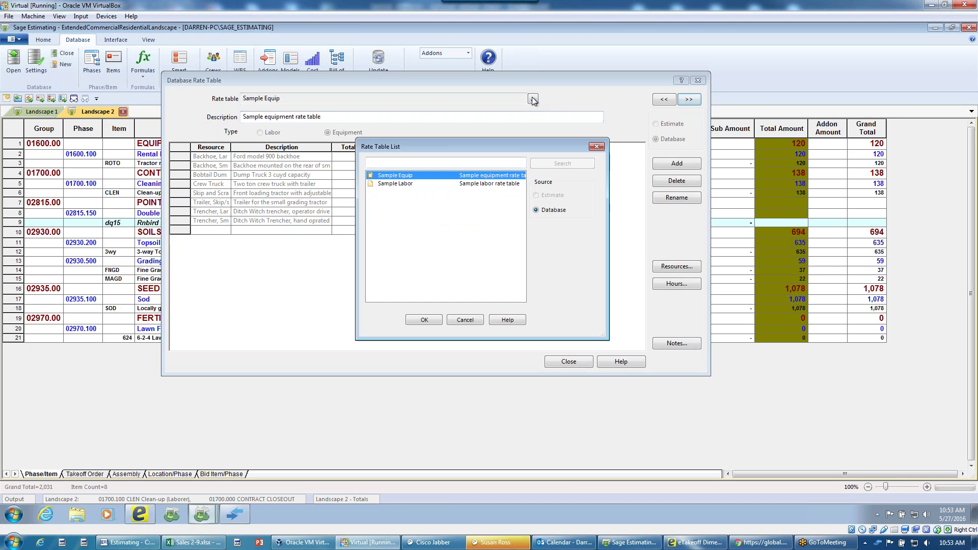
{"action": "left_click", "coordinate": [412, 184]}
{"action": "double_click", "coordinate": [412, 184]}
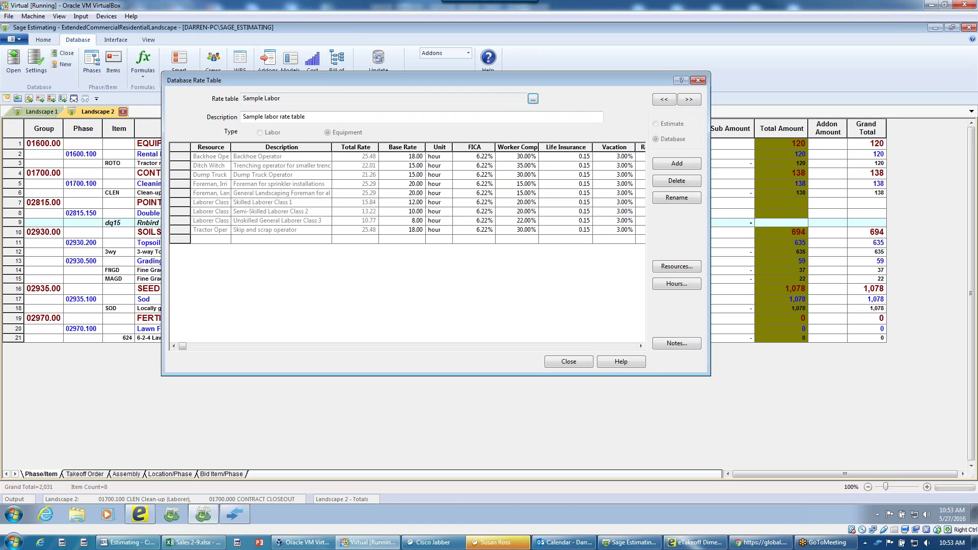
{"action": "left_click_drag", "start_coordinate": [705, 209], "coordinate": [797, 209]}
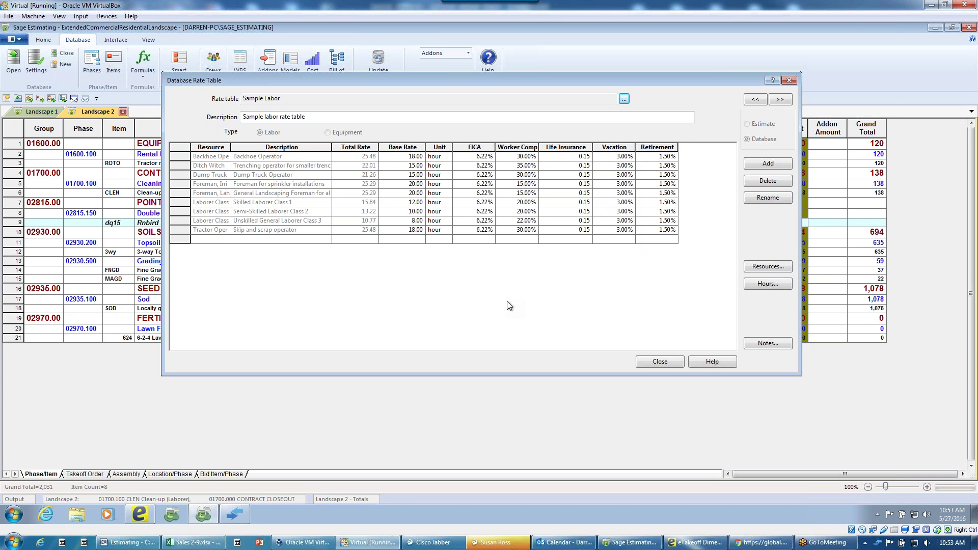
{"action": "left_click", "coordinate": [669, 359]}
Try assigning the 060- Irrigation Lg crew to the 3-way Topsoil item in the database, and cancel the item change.
{"action": "left_click", "coordinate": [274, 253]}
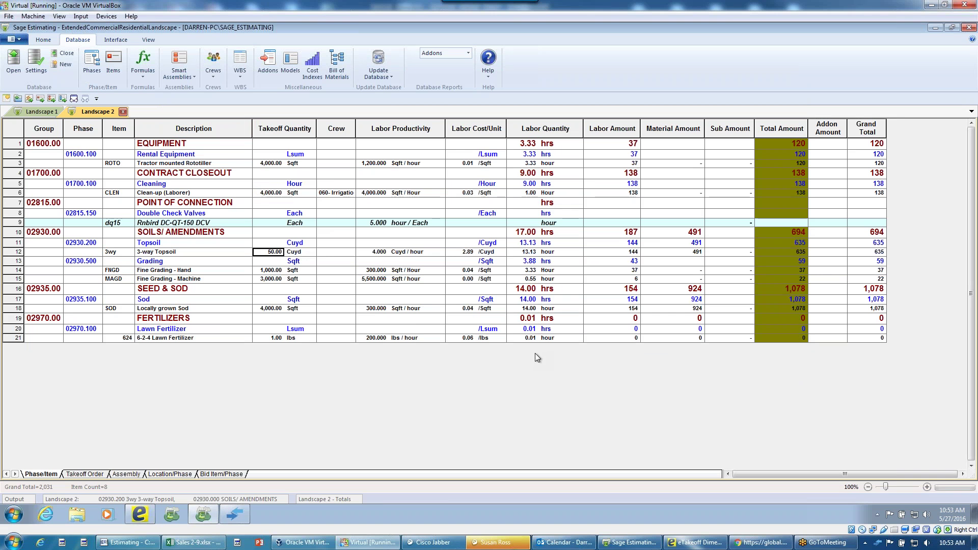
{"action": "right_click", "coordinate": [273, 252]}
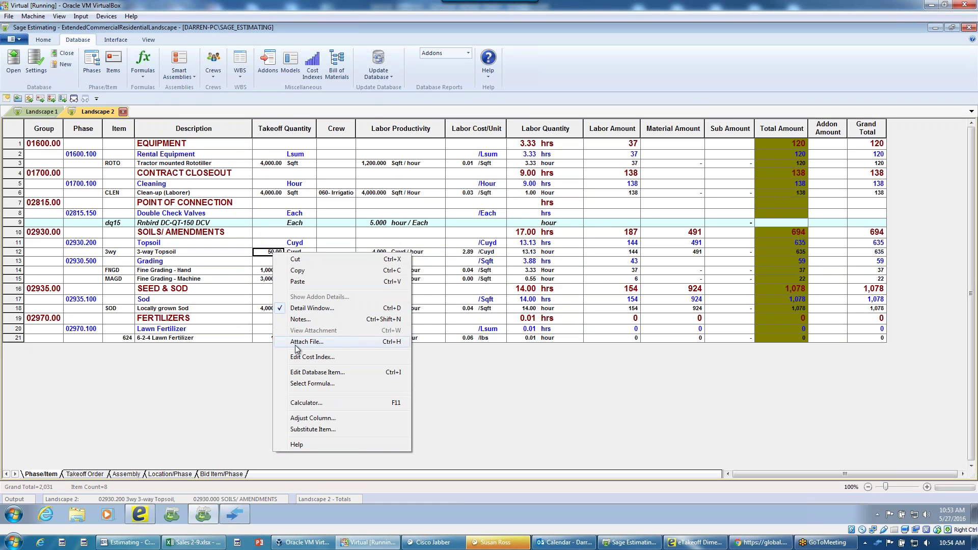
{"action": "left_click", "coordinate": [312, 372]}
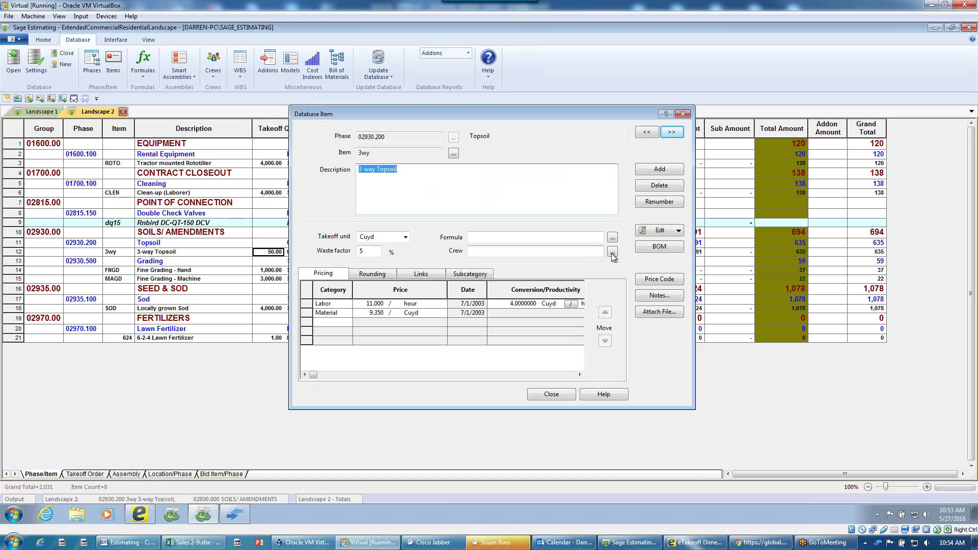
{"action": "left_click", "coordinate": [612, 253]}
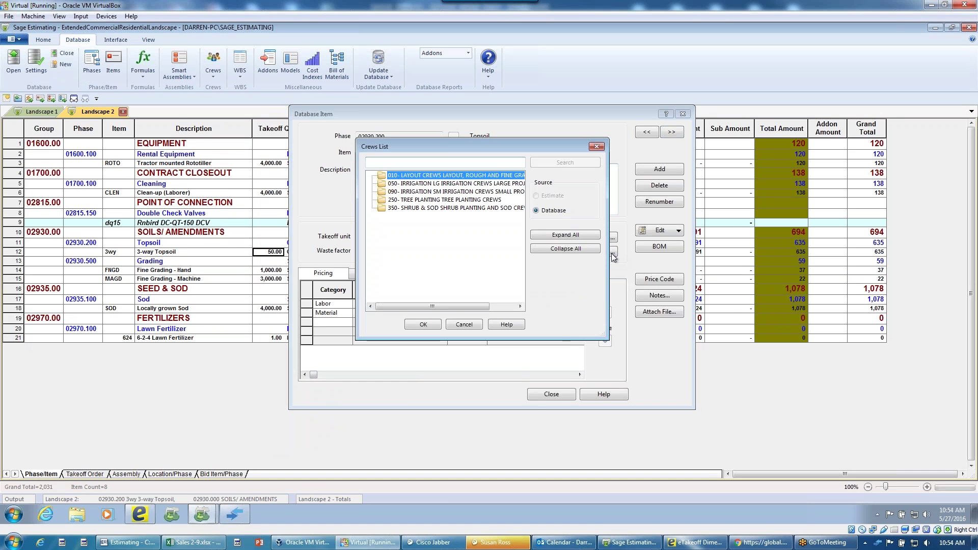
{"action": "double_click", "coordinate": [447, 185]}
{"action": "double_click", "coordinate": [449, 192]}
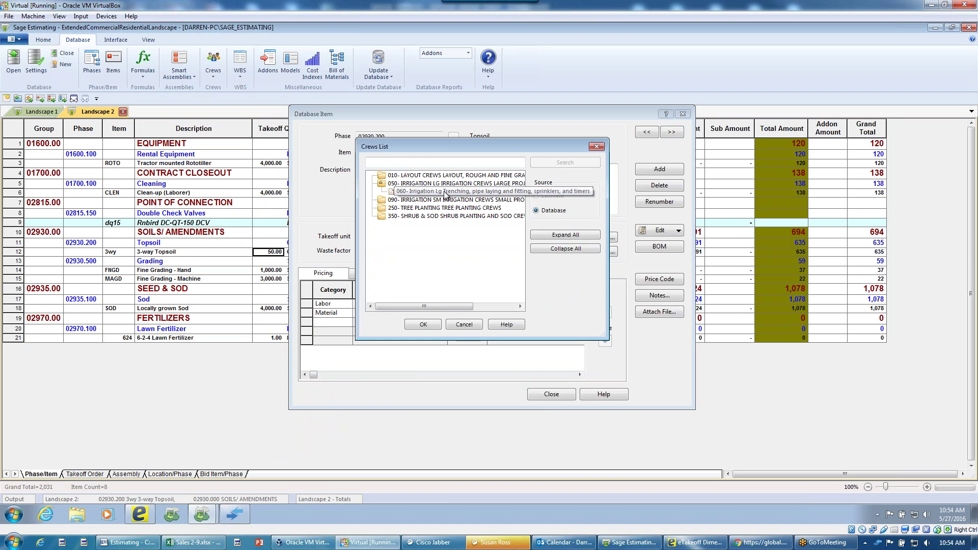
{"action": "left_click_drag", "start_coordinate": [521, 250], "coordinate": [460, 247]}
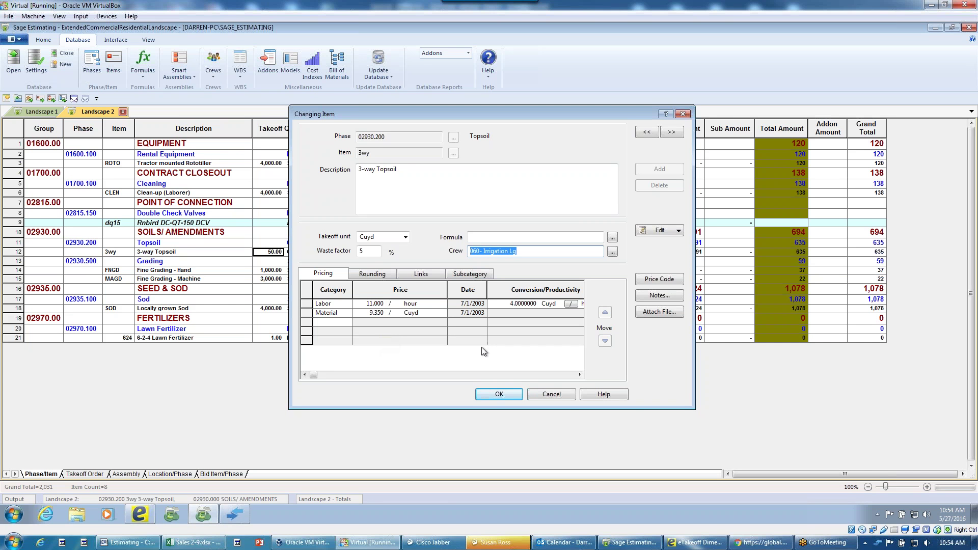
{"action": "left_click", "coordinate": [549, 394]}
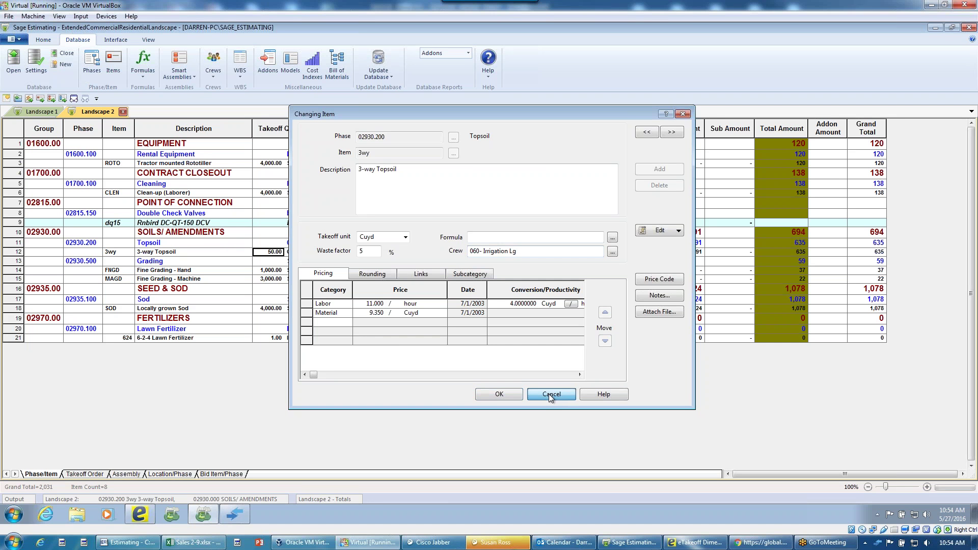
{"action": "left_click", "coordinate": [549, 393]}
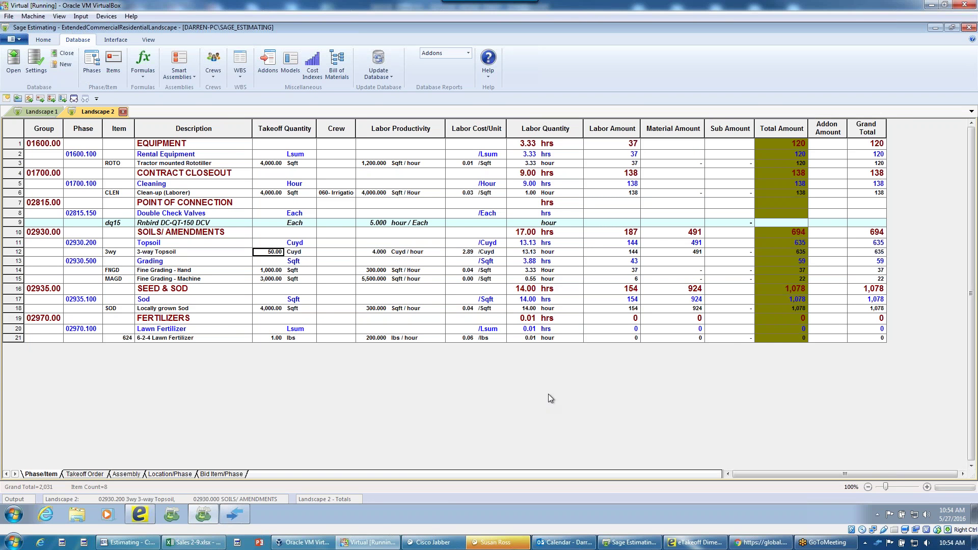
Show the Landscape 2 totals in a floating window, widened to fit all columns and placed over the spreadsheet.
{"action": "left_click", "coordinate": [237, 501]}
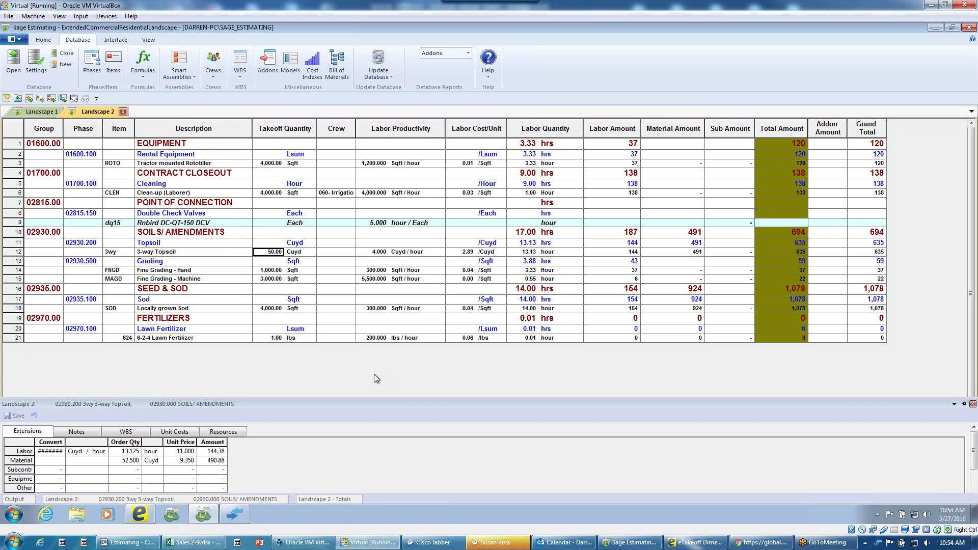
{"action": "left_click", "coordinate": [343, 500]}
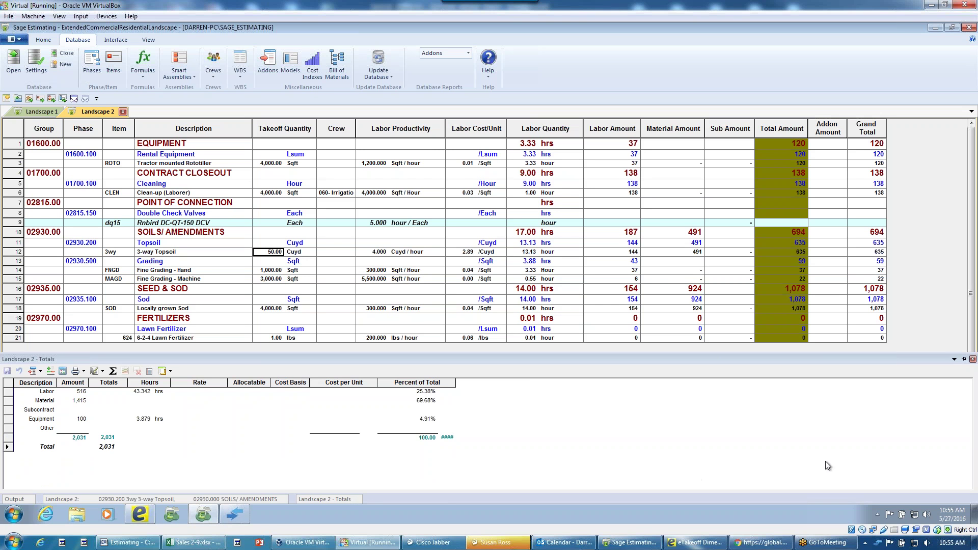
{"action": "left_click", "coordinate": [963, 360]}
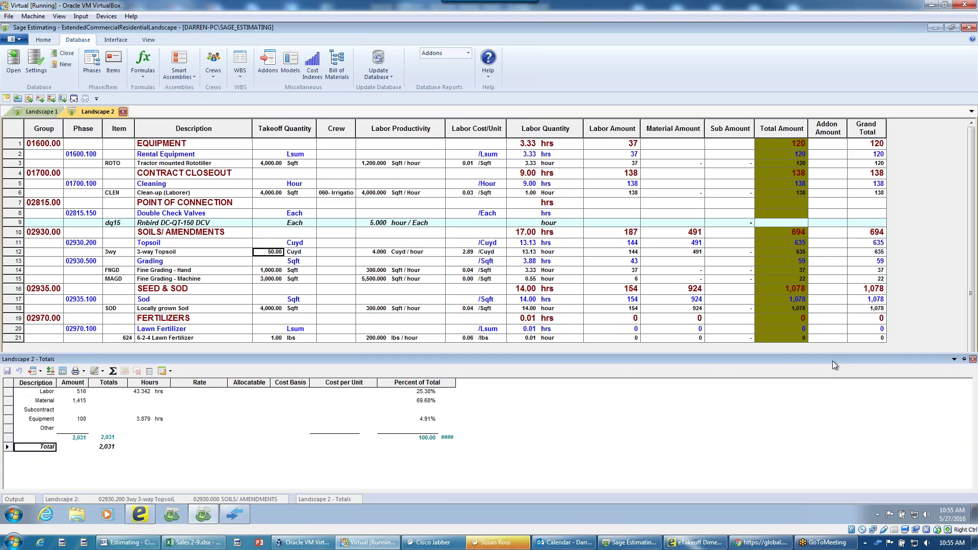
{"action": "left_click", "coordinate": [964, 360]}
{"action": "double_click", "coordinate": [662, 346]}
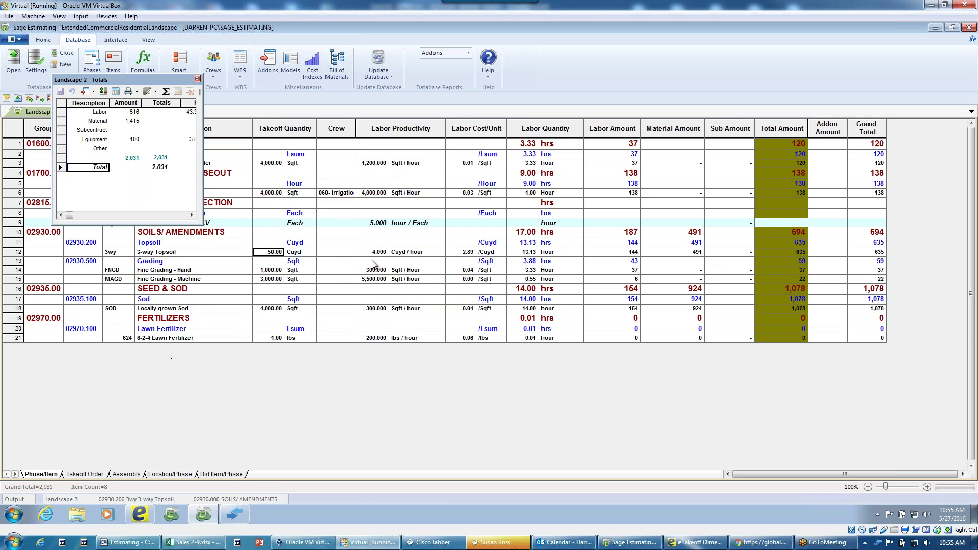
{"action": "left_click_drag", "start_coordinate": [204, 152], "coordinate": [525, 153]}
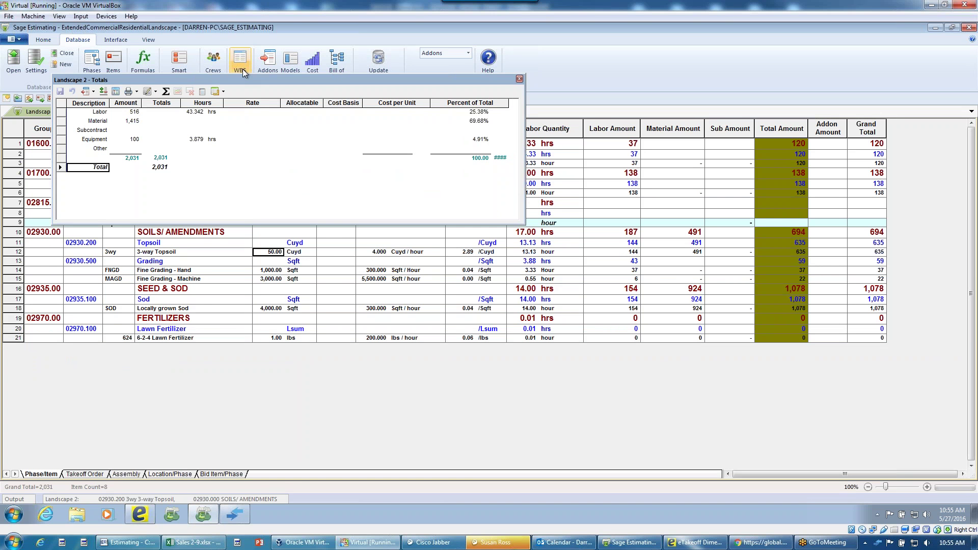
{"action": "left_click_drag", "start_coordinate": [246, 80], "coordinate": [338, 196]}
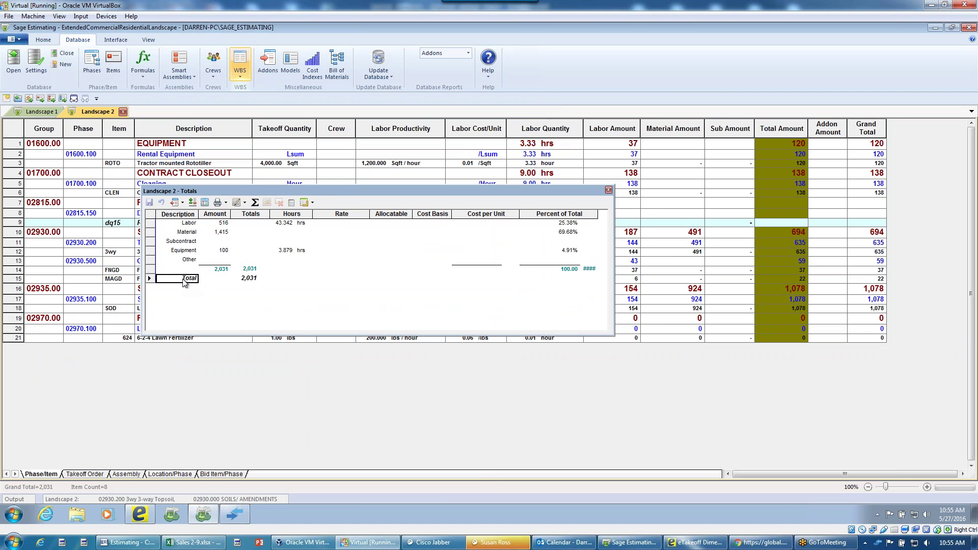
Insert the Profit, Overhead, Bond and Sales Tax addons from the database into the Landscape 2 totals.
{"action": "left_click", "coordinate": [182, 203]}
{"action": "left_click", "coordinate": [188, 215]}
{"action": "left_click", "coordinate": [183, 203]}
{"action": "left_click", "coordinate": [186, 214]}
{"action": "double_click", "coordinate": [398, 175]}
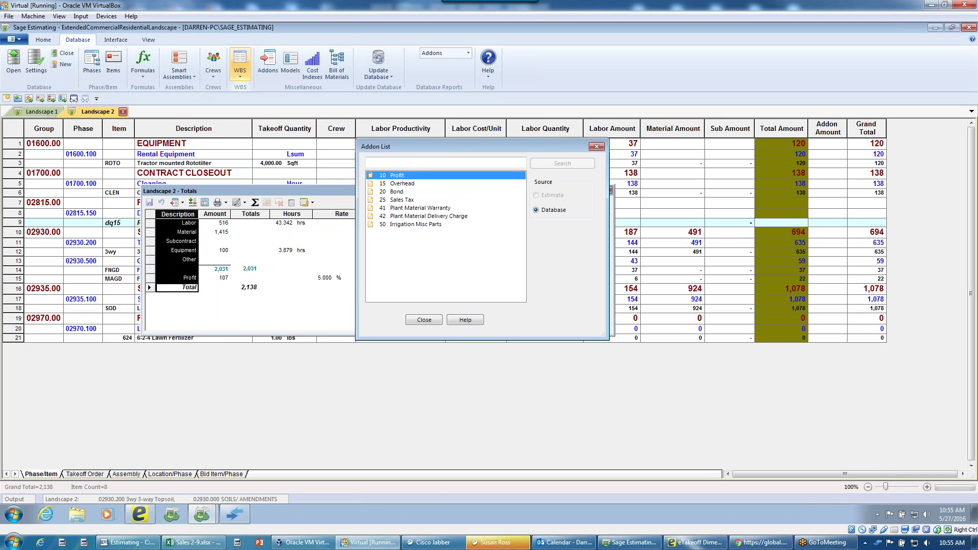
{"action": "double_click", "coordinate": [399, 183]}
{"action": "double_click", "coordinate": [399, 192]}
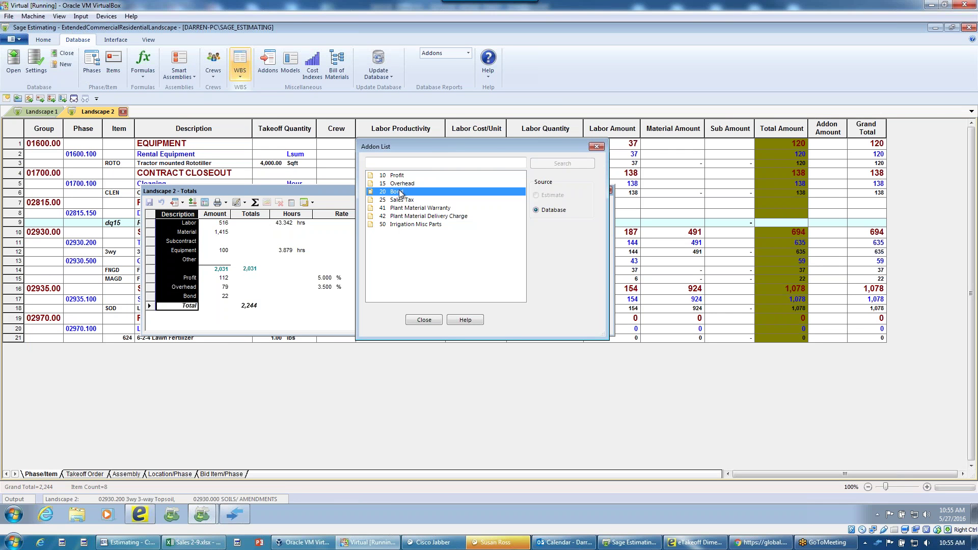
{"action": "double_click", "coordinate": [401, 200]}
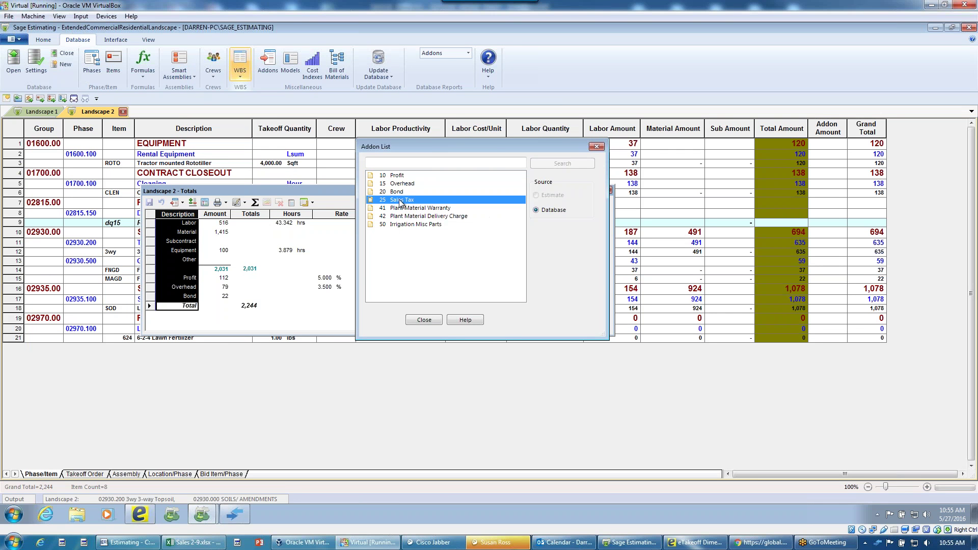
{"action": "left_click", "coordinate": [484, 275]}
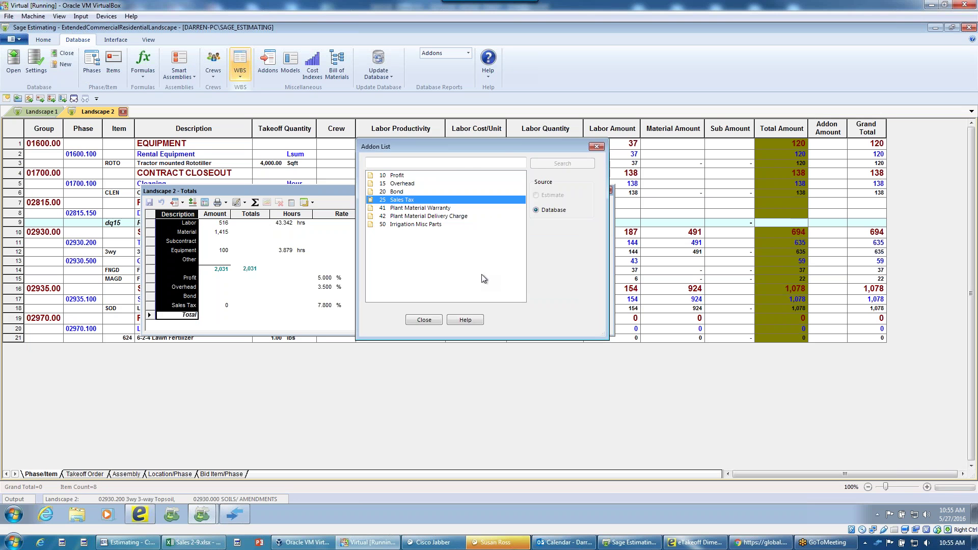
{"action": "left_click", "coordinate": [435, 323]}
Reposition the totals window, widen its Description column, and save the totals with the inserted addons.
{"action": "left_click_drag", "start_coordinate": [615, 254], "coordinate": [623, 251]}
{"action": "left_click_drag", "start_coordinate": [361, 194], "coordinate": [403, 194]}
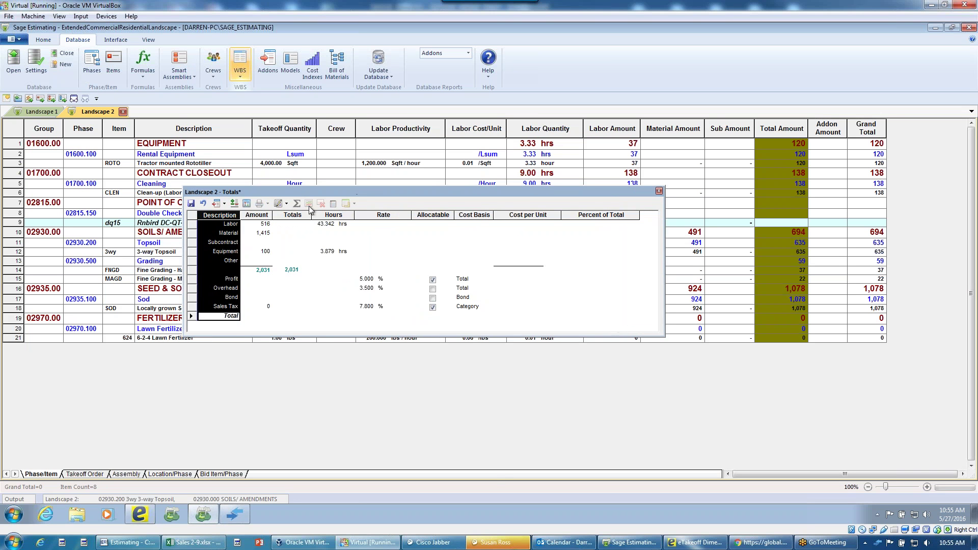
{"action": "left_click_drag", "start_coordinate": [240, 215], "coordinate": [255, 215]}
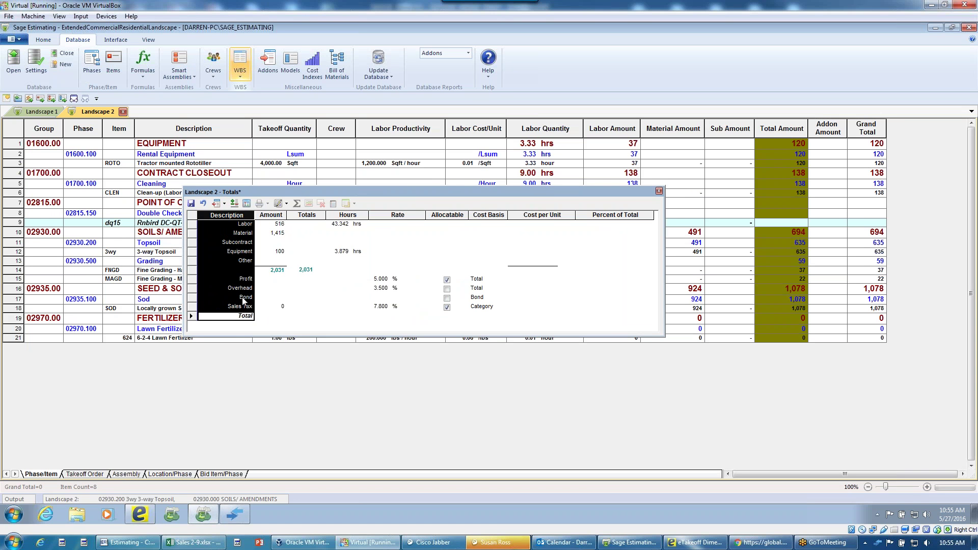
{"action": "left_click", "coordinate": [241, 271]}
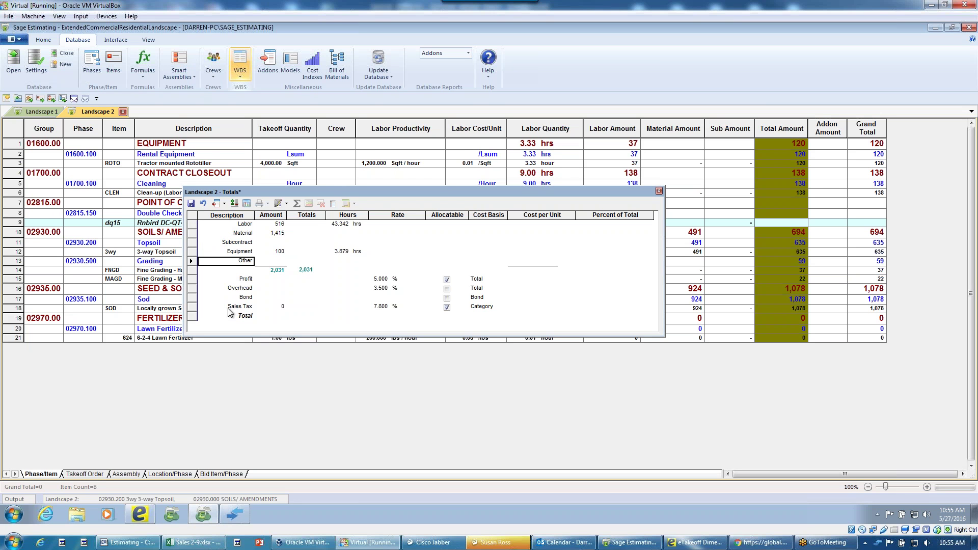
{"action": "mouse_move", "coordinate": [248, 281]}
{"action": "left_click", "coordinate": [191, 203]}
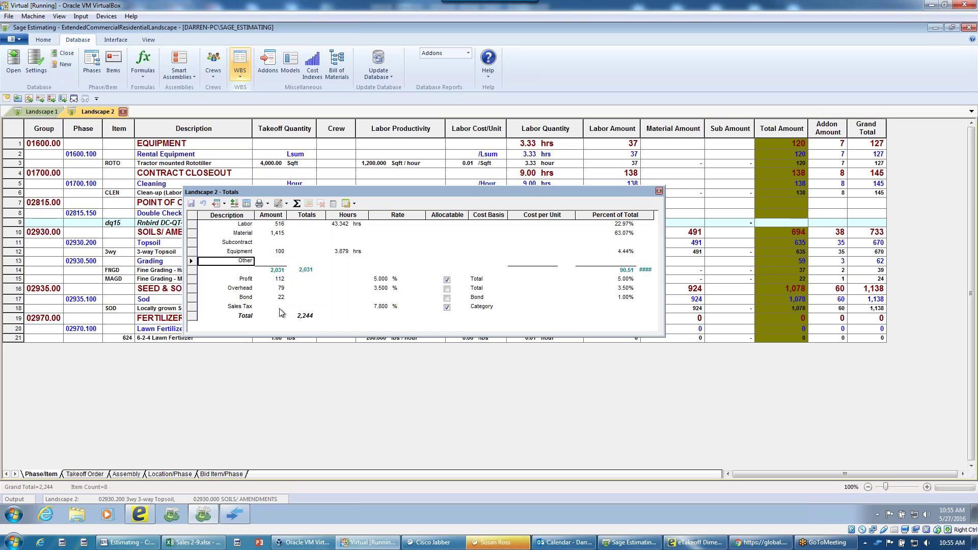
Check which addons are allocatable and move the Bond addon above Profit in the totals.
{"action": "left_click", "coordinate": [447, 215]}
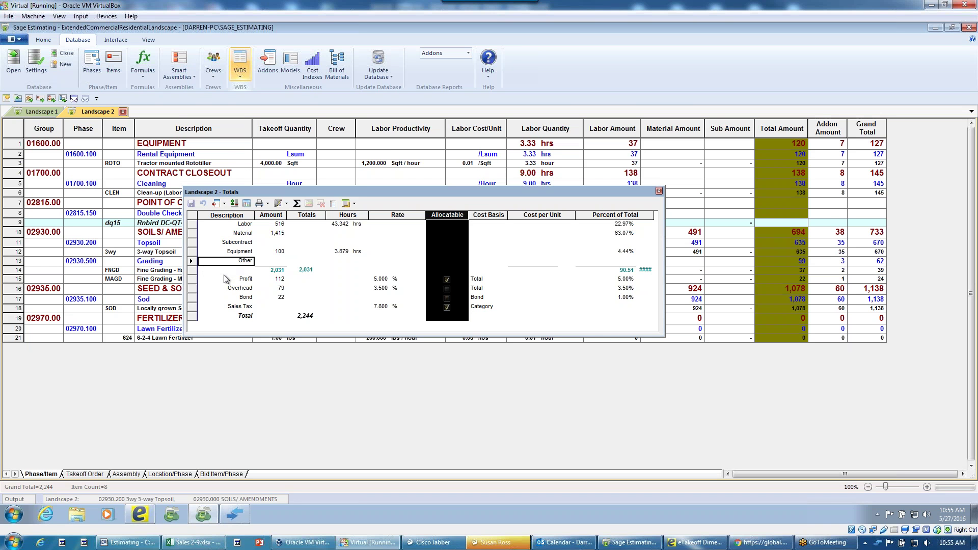
{"action": "mouse_move", "coordinate": [222, 281]}
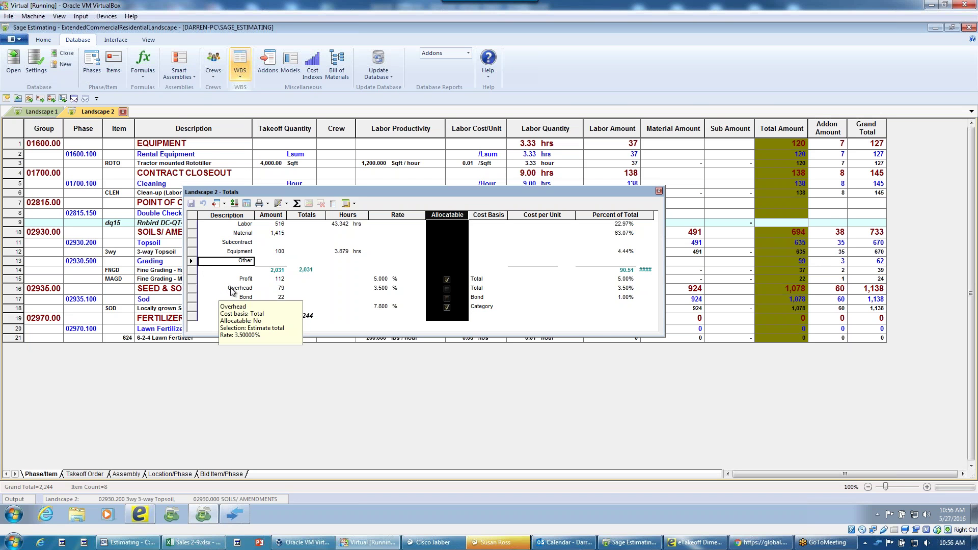
{"action": "left_click", "coordinate": [193, 297]}
{"action": "left_click_drag", "start_coordinate": [192, 298], "coordinate": [195, 280]}
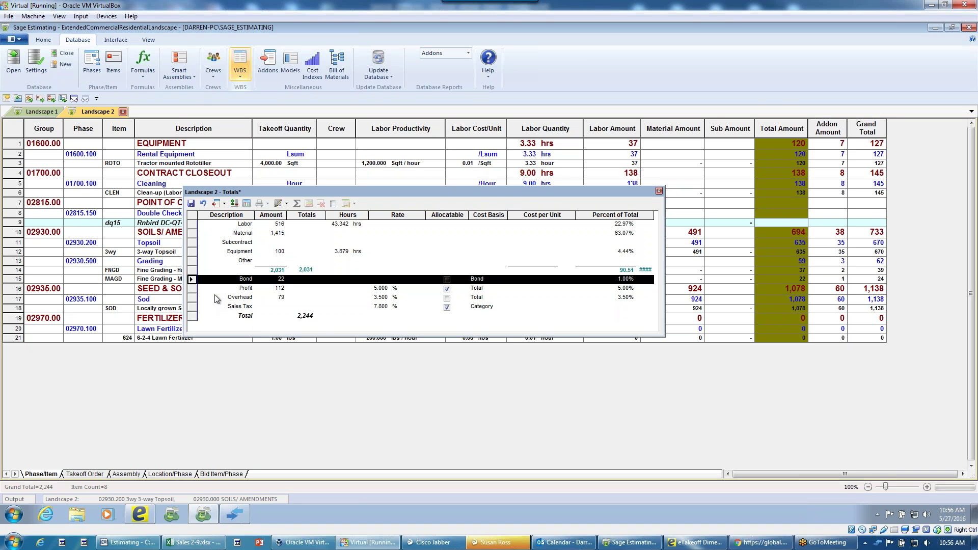
Open the Overhead addon in the Landscape 2 totals for editing and center its dialog over the spreadsheet.
{"action": "left_click", "coordinate": [194, 290]}
{"action": "left_click", "coordinate": [194, 298]}
{"action": "right_click", "coordinate": [194, 299]}
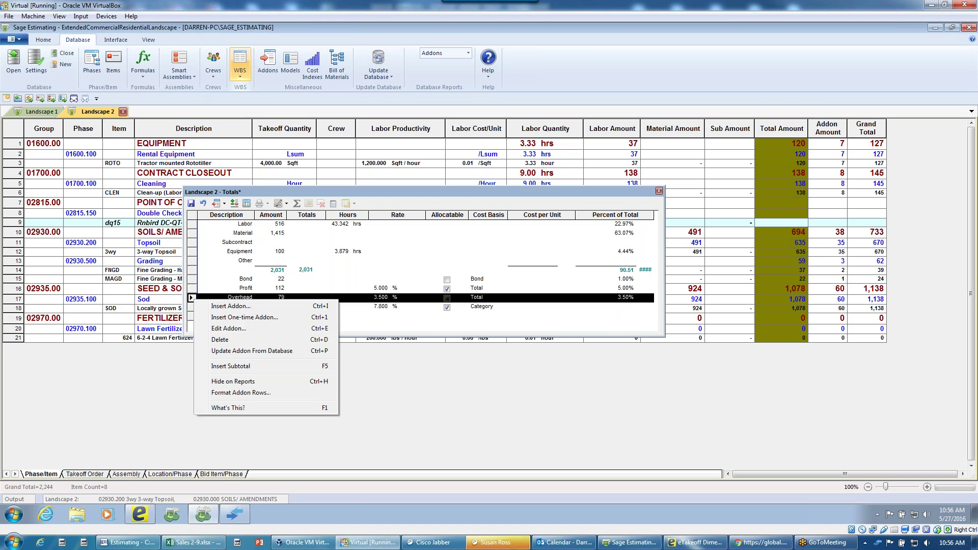
{"action": "left_click", "coordinate": [221, 329]}
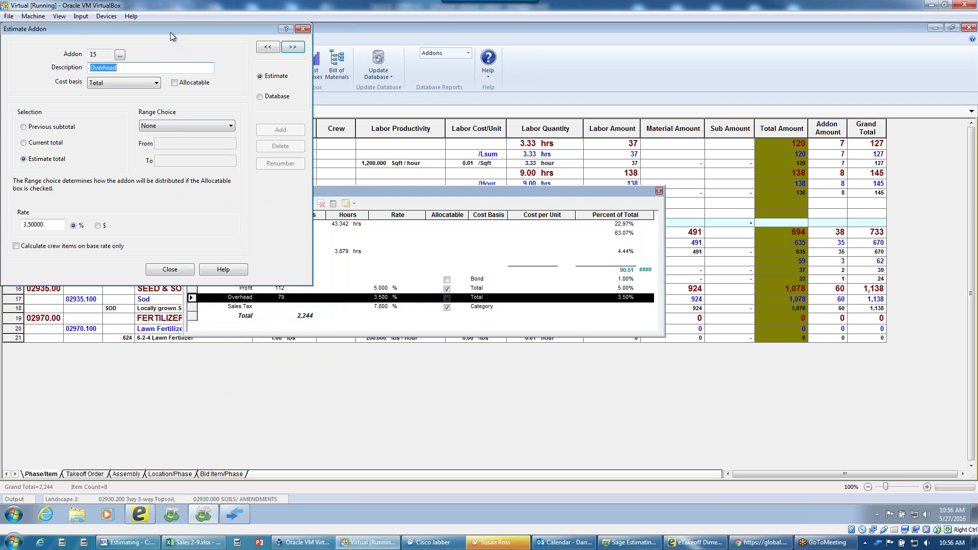
{"action": "left_click_drag", "start_coordinate": [185, 32], "coordinate": [431, 136]}
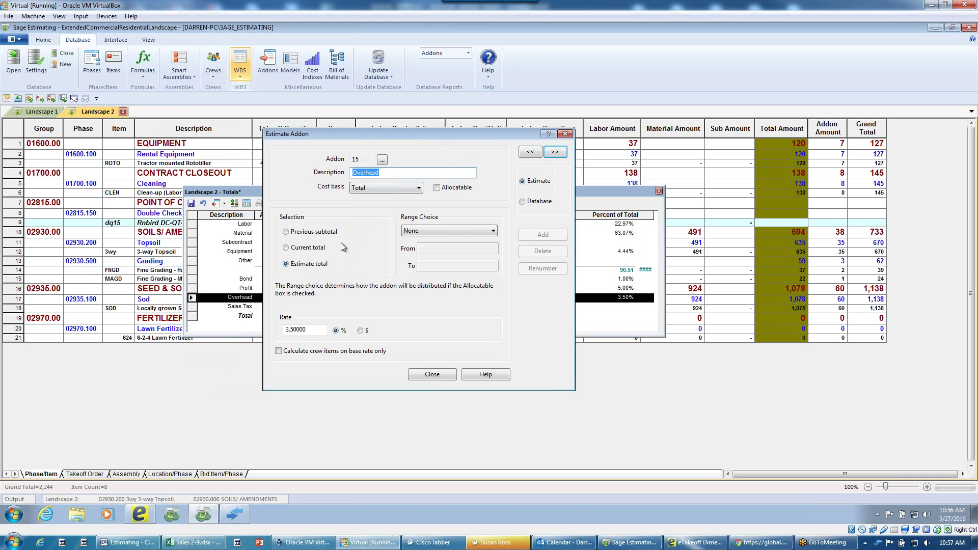
Try Category as the Overhead addon's cost basis and check the available range choices, leaving the range at None.
{"action": "left_click", "coordinate": [376, 189]}
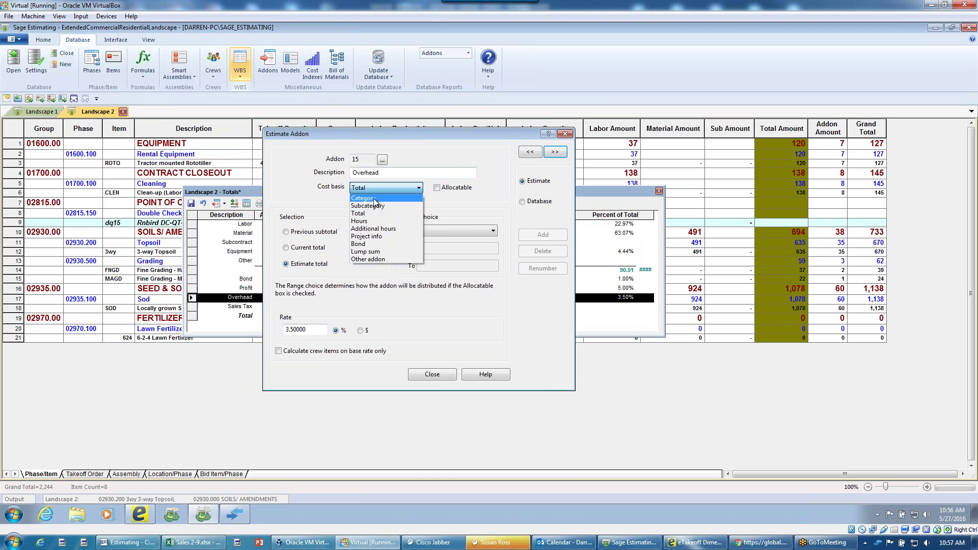
{"action": "left_click", "coordinate": [374, 198]}
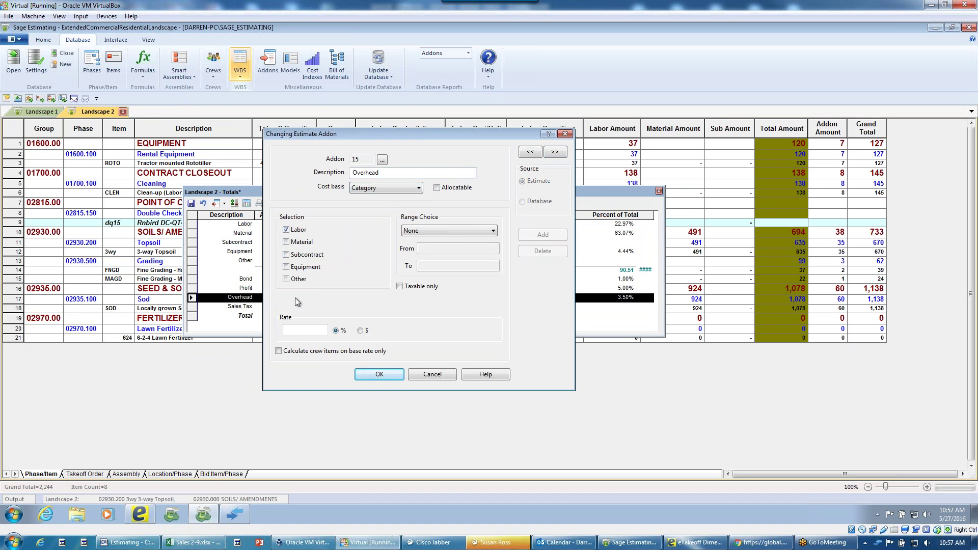
{"action": "left_click", "coordinate": [457, 235]}
{"action": "left_click", "coordinate": [457, 232]}
{"action": "left_click", "coordinate": [457, 232]}
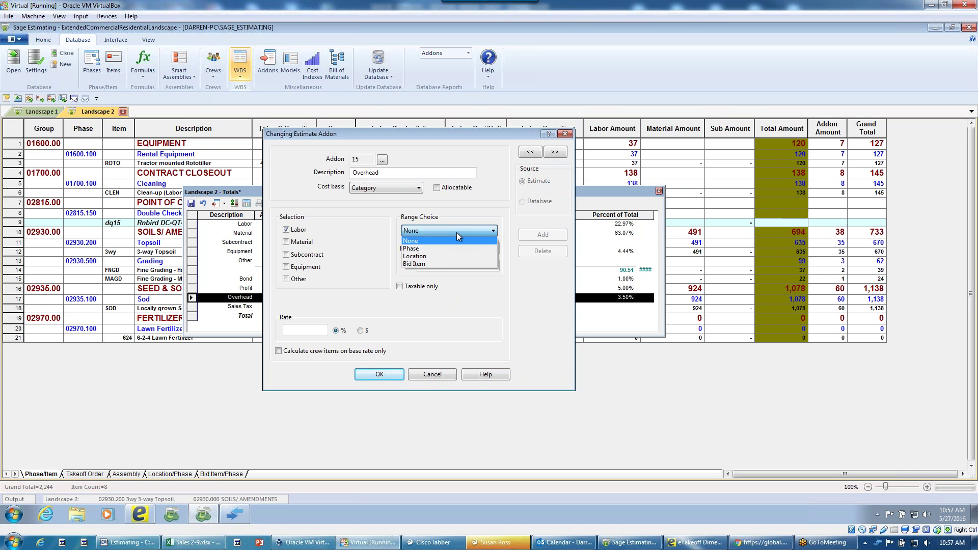
{"action": "left_click", "coordinate": [456, 233]}
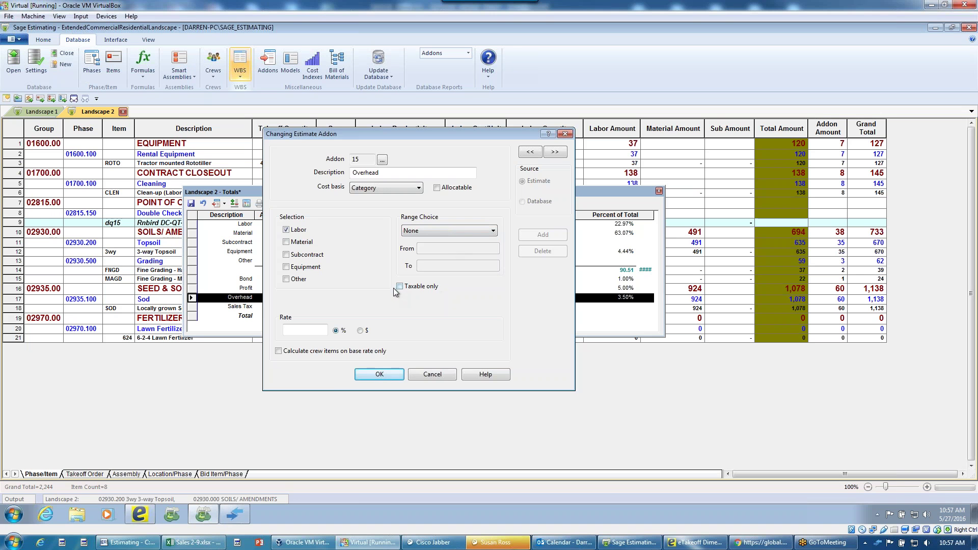
Review the list of cost basis options, discard the Overhead addon changes, and close its dialog.
{"action": "left_click", "coordinate": [291, 335]}
{"action": "left_click", "coordinate": [375, 188]}
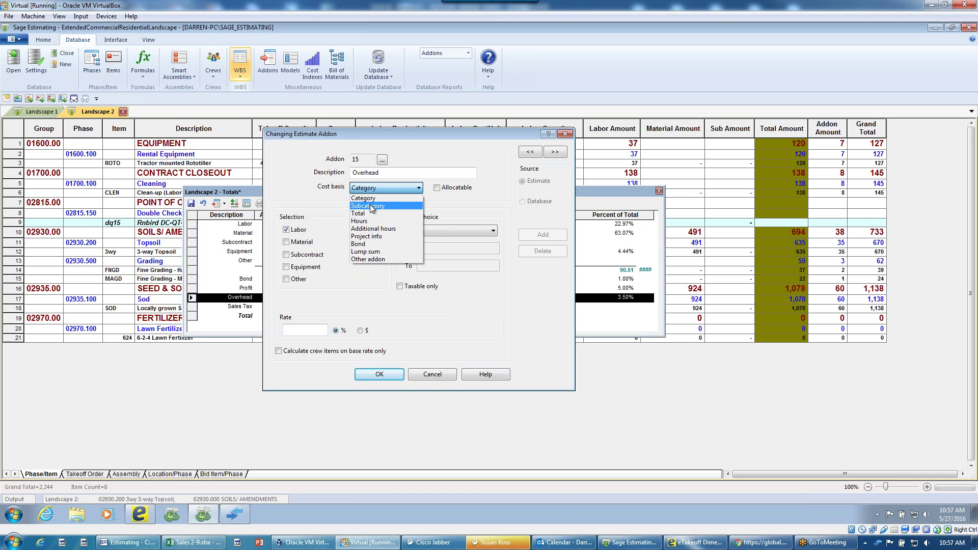
{"action": "left_click", "coordinate": [439, 375]}
{"action": "left_click", "coordinate": [438, 375]}
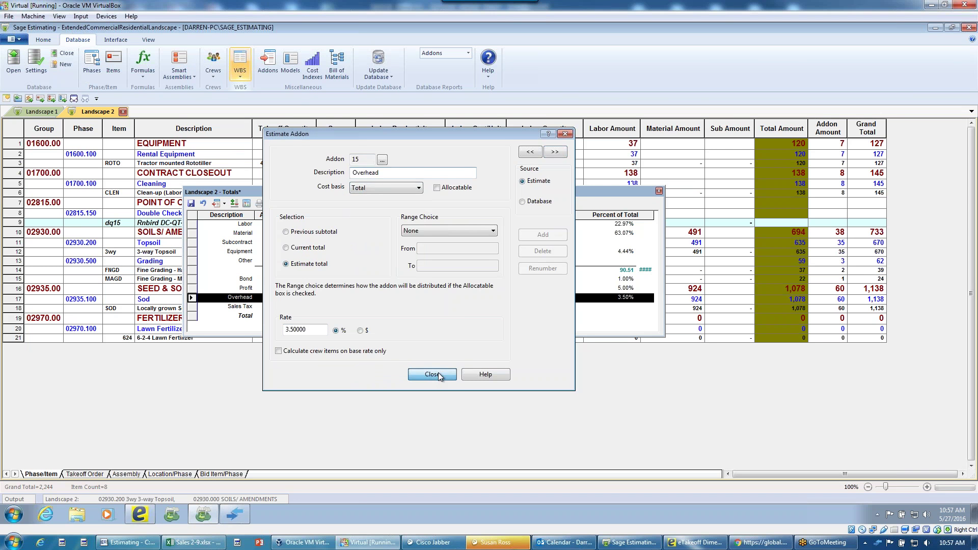
{"action": "left_click", "coordinate": [437, 375]}
Make the Landscape 2 totals window slightly taller and shift it a little higher over the spreadsheet.
{"action": "left_click_drag", "start_coordinate": [376, 334], "coordinate": [376, 355]}
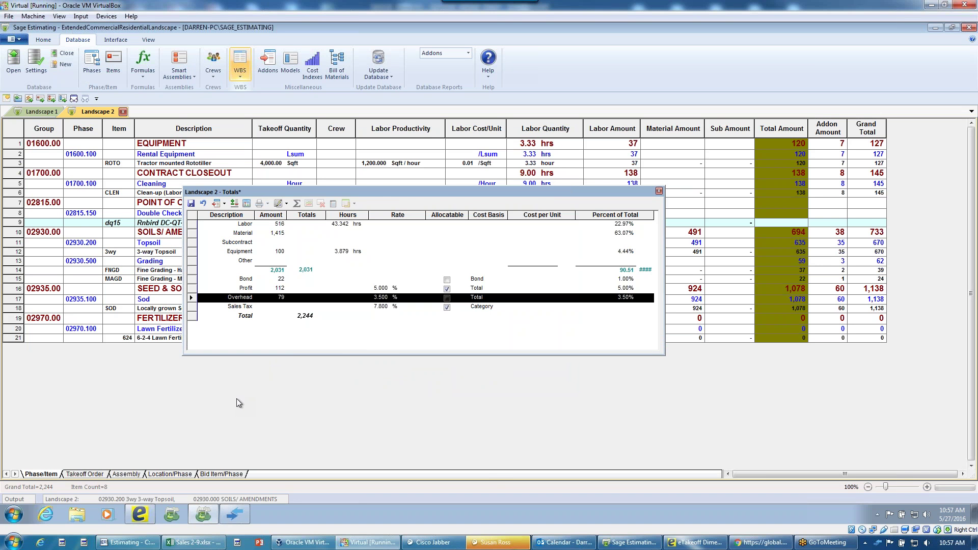
{"action": "left_click_drag", "start_coordinate": [375, 192], "coordinate": [362, 182]}
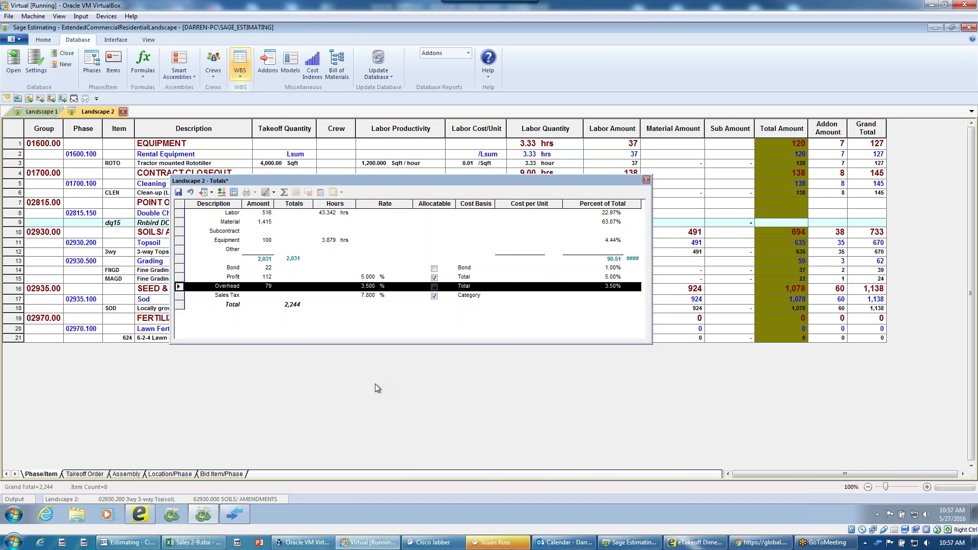